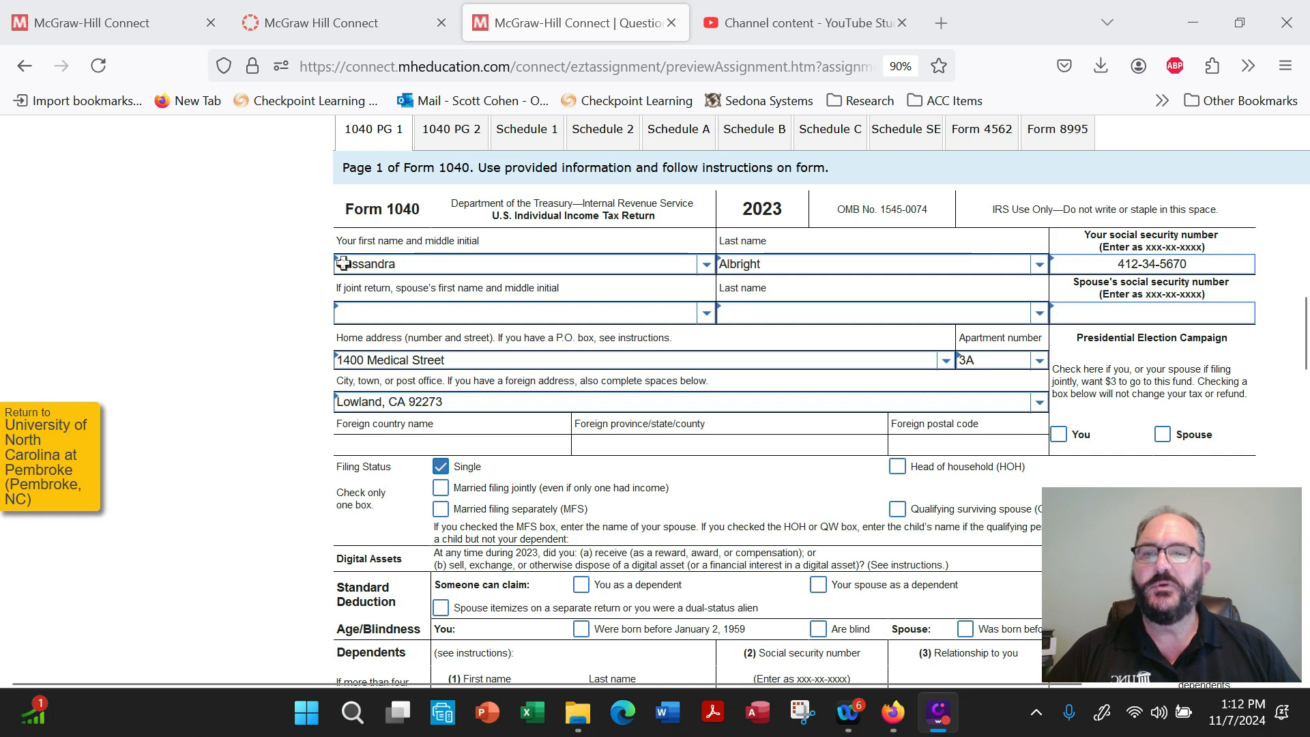
# Review the taxpayer's identification and address fields, filing status, digital assets answer and dependents section on page 1 of Form 1040.
pyautogui.moveTo(338, 263); pyautogui.dragTo(1167, 258)
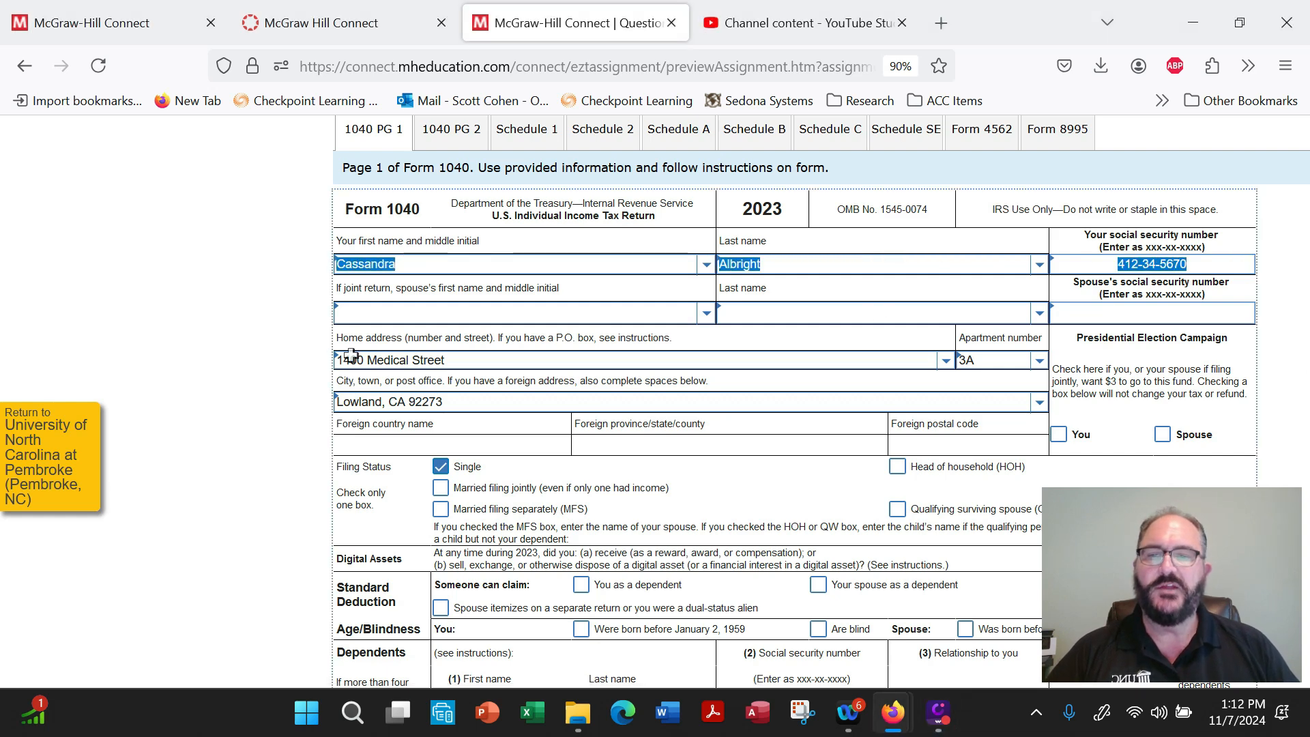
pyautogui.moveTo(351, 355); pyautogui.dragTo(578, 361)
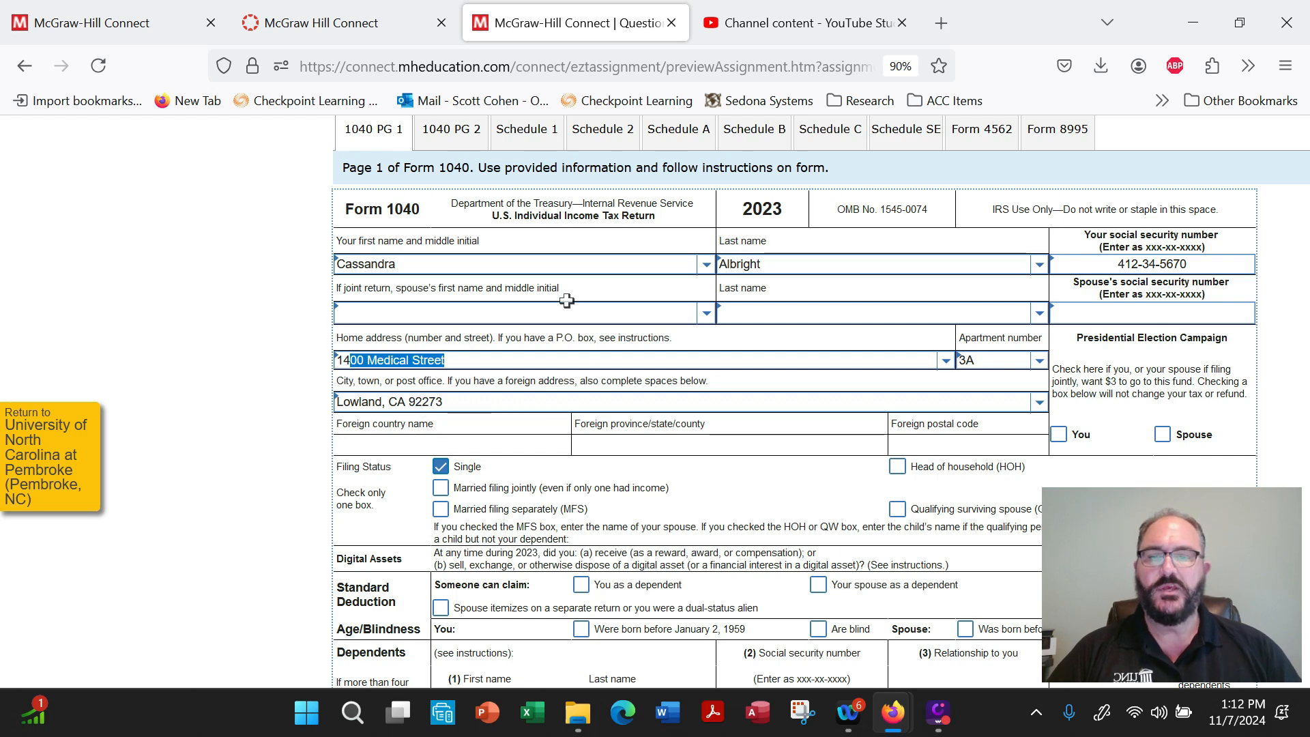
pyautogui.scroll(-5, 582, 354)
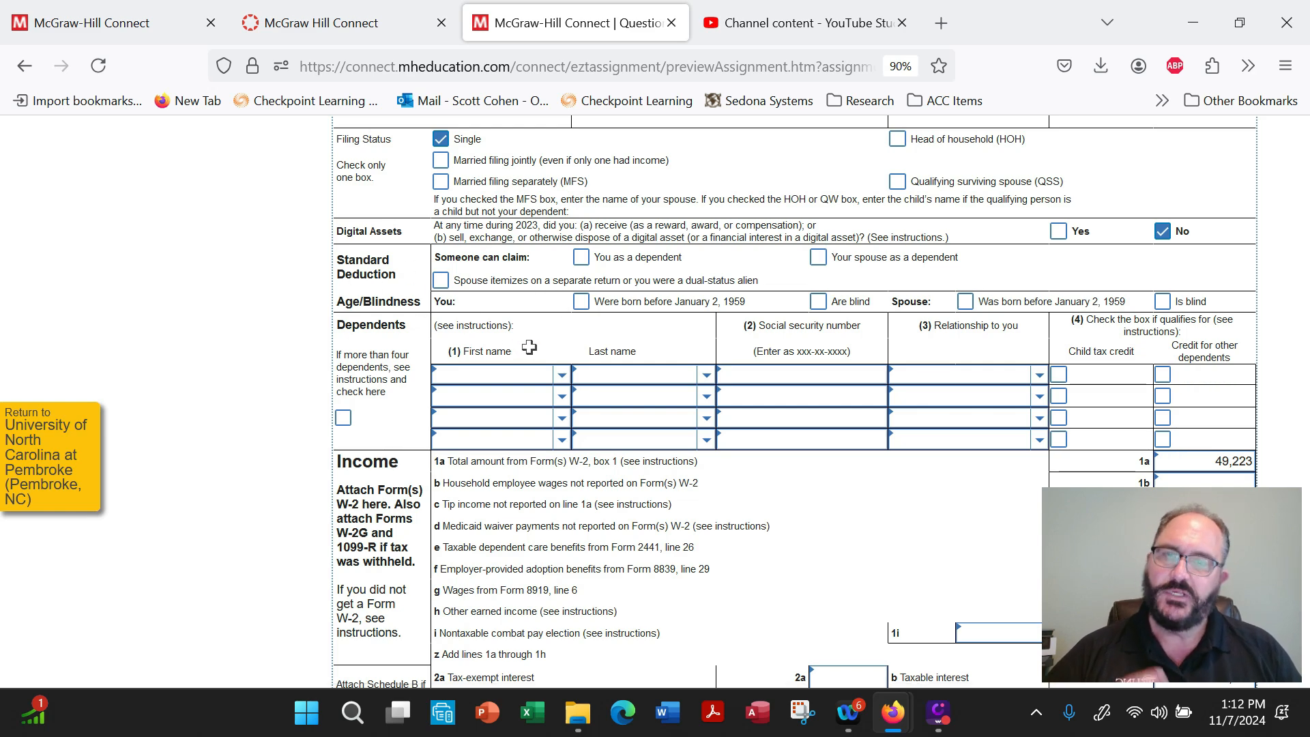
pyautogui.scroll(-3, 532, 355)
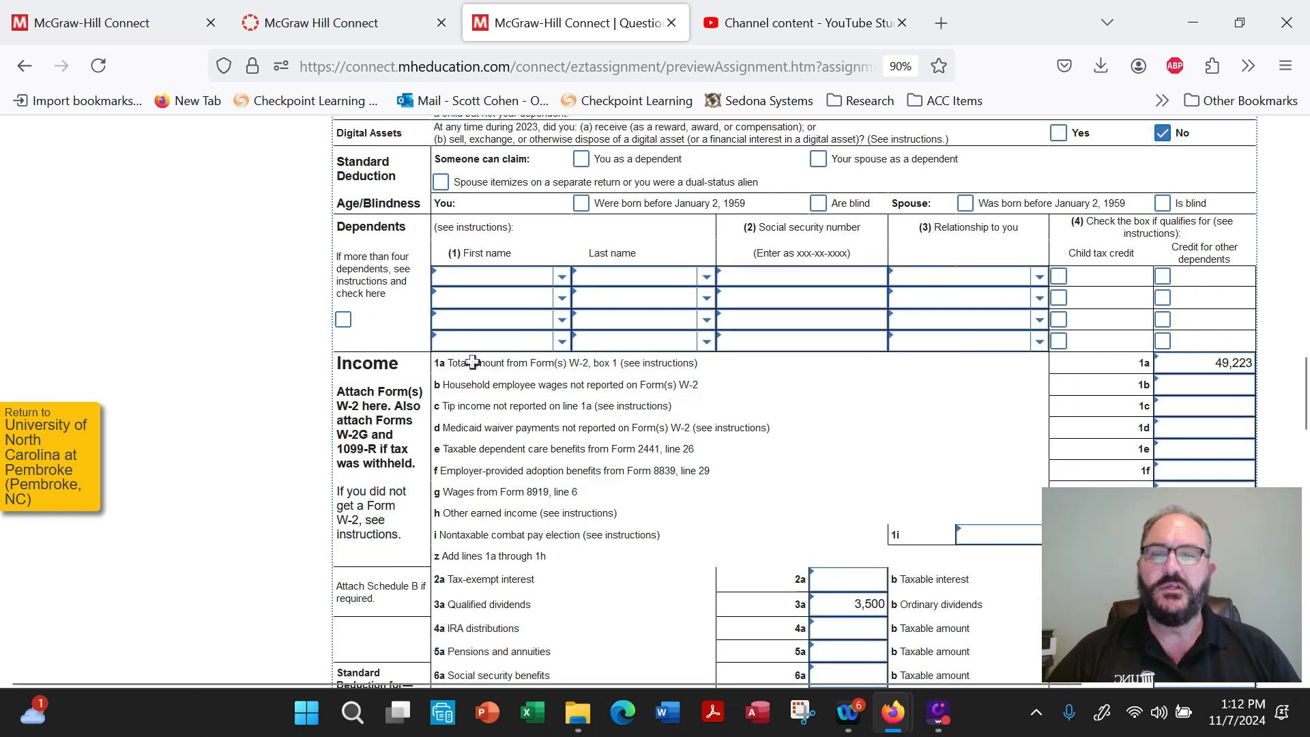
# Examine the income section of Form 1040 page 1, checking W-2 wages on line 1a, the line 1z sum, and the interest and dividend lines.
pyautogui.moveTo(461, 363); pyautogui.dragTo(1280, 374)
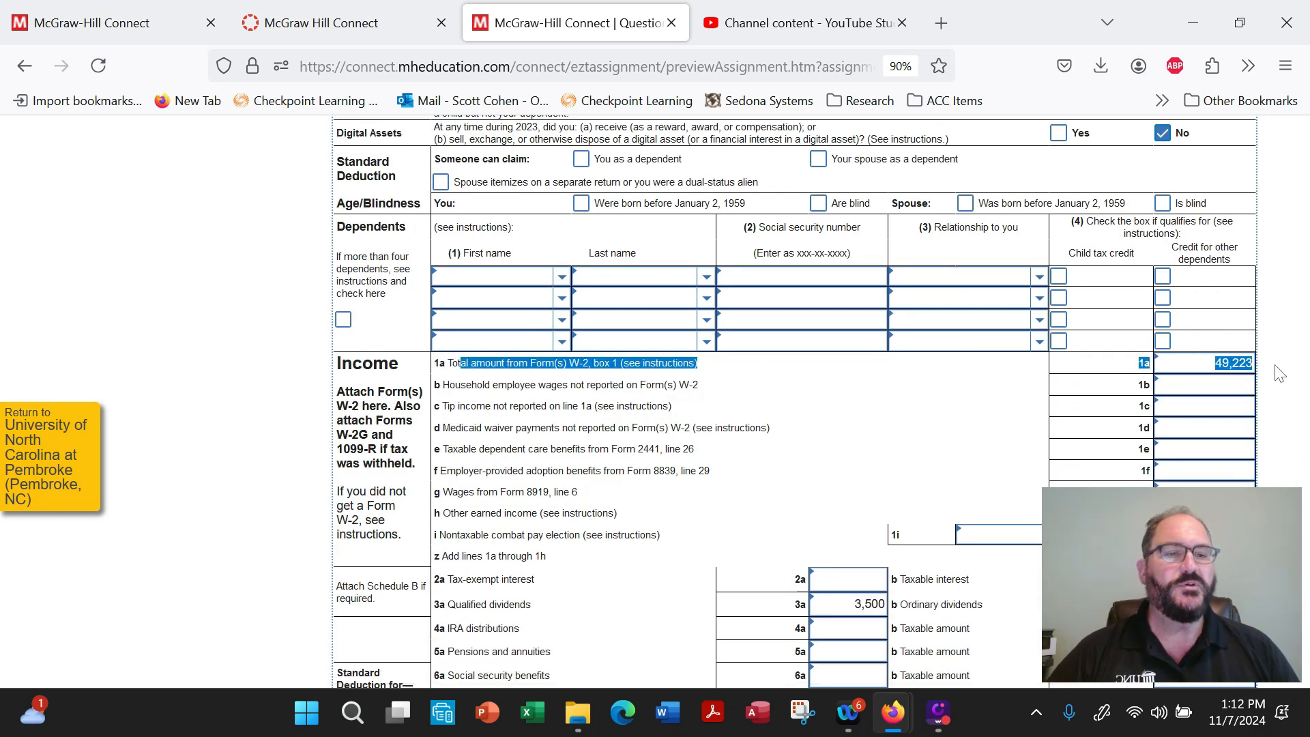
pyautogui.scroll(-7, 924, 405)
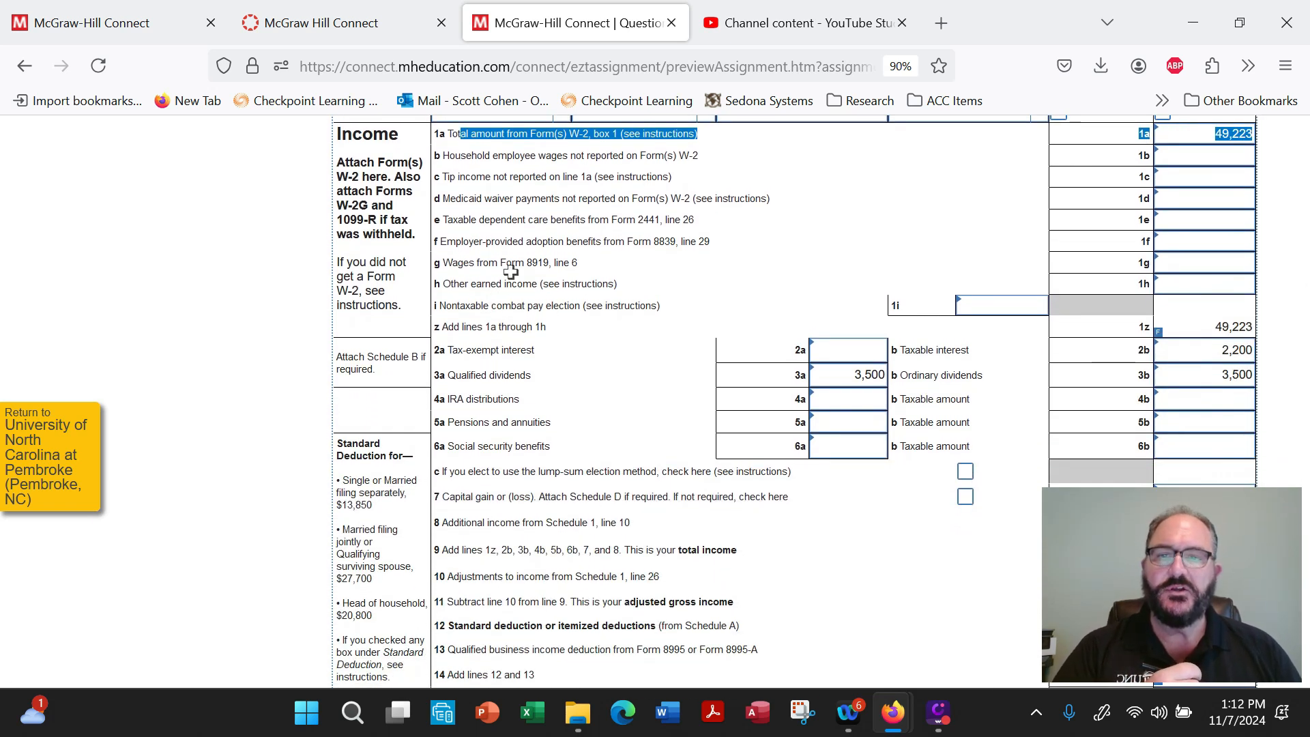
pyautogui.click(1228, 331)
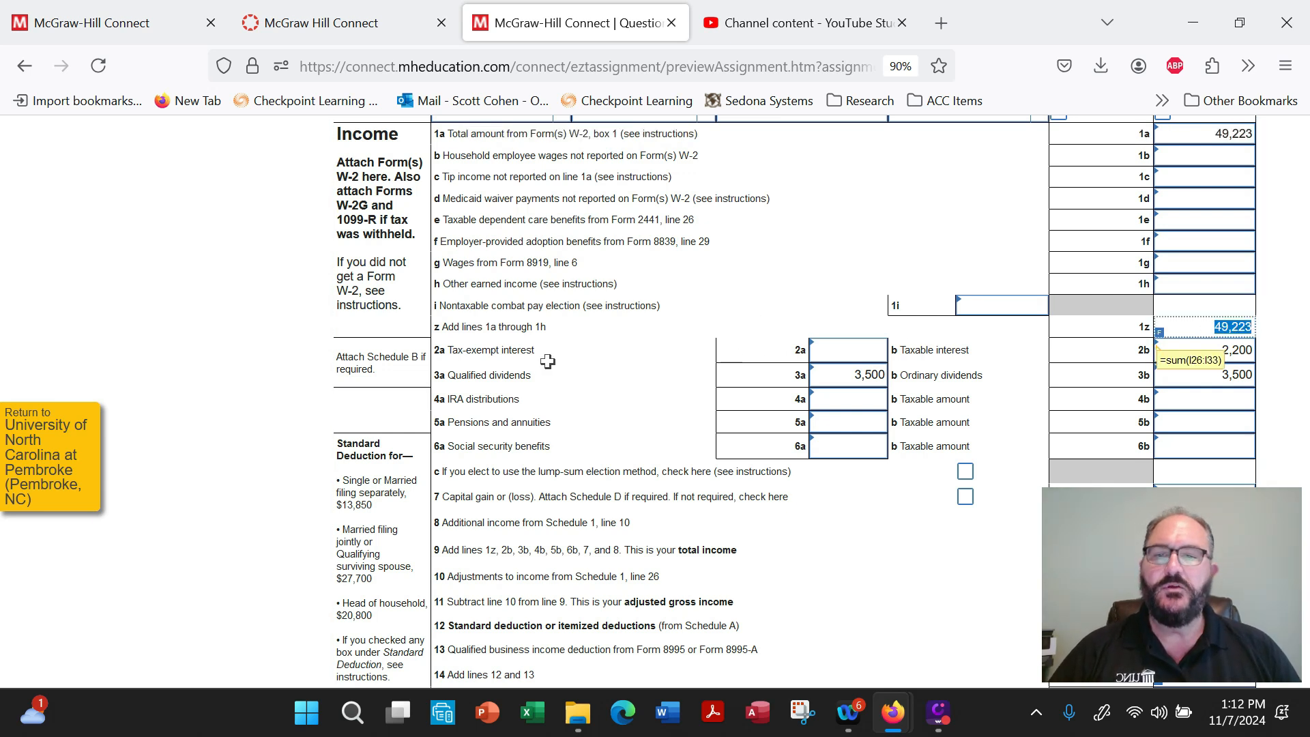
pyautogui.click(584, 380)
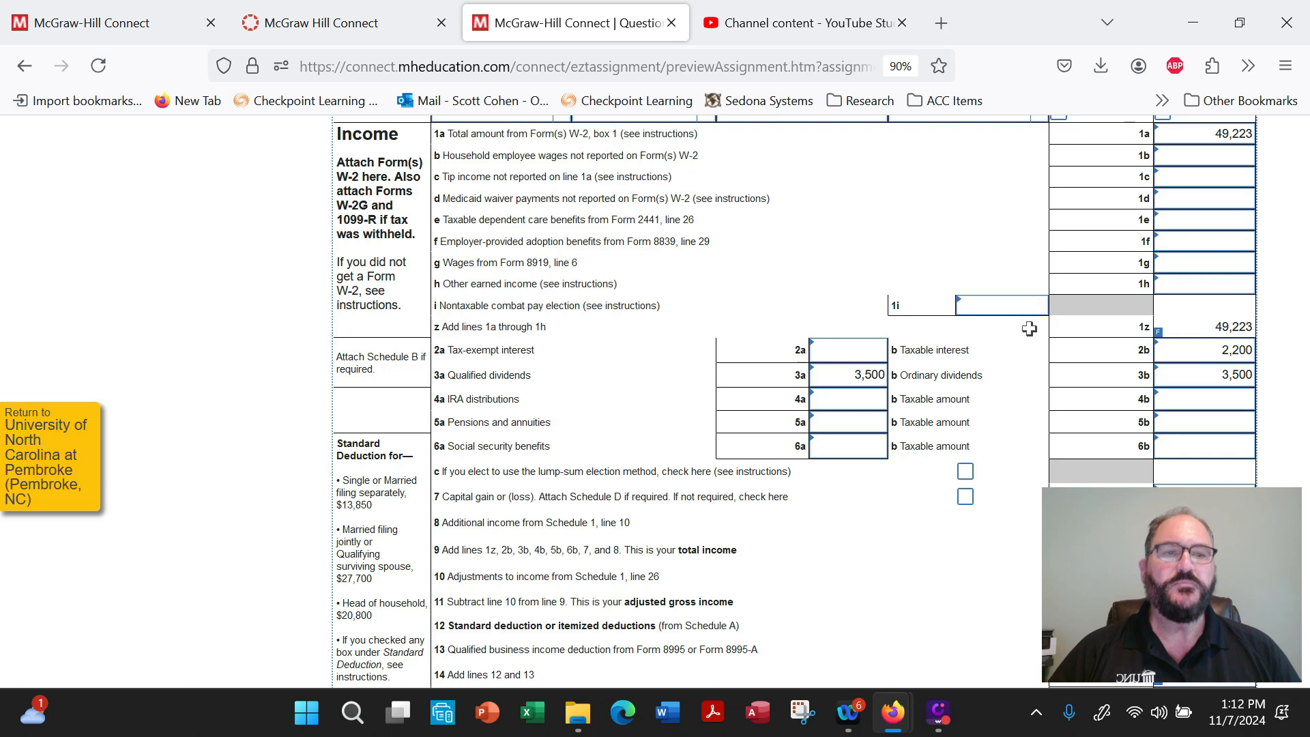
pyautogui.scroll(5, 928, 307)
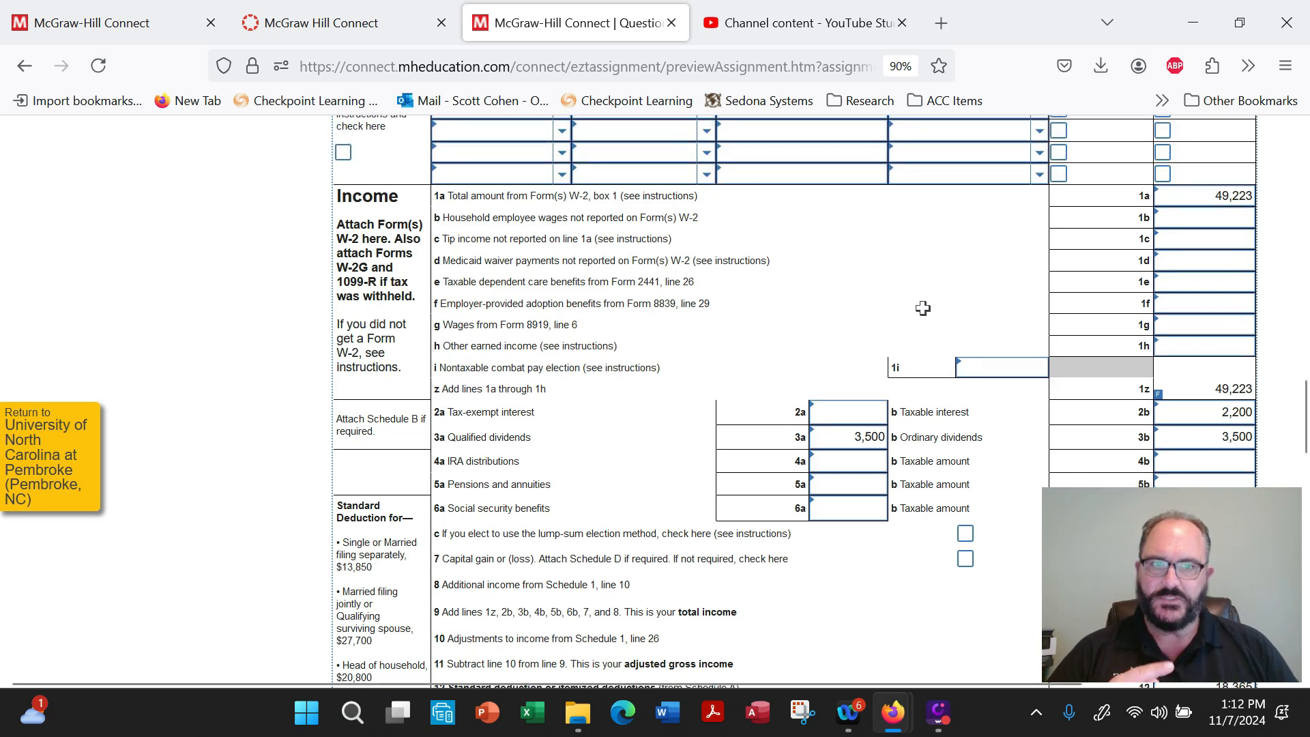
pyautogui.scroll(-4, 924, 311)
pyautogui.scroll(3, 924, 308)
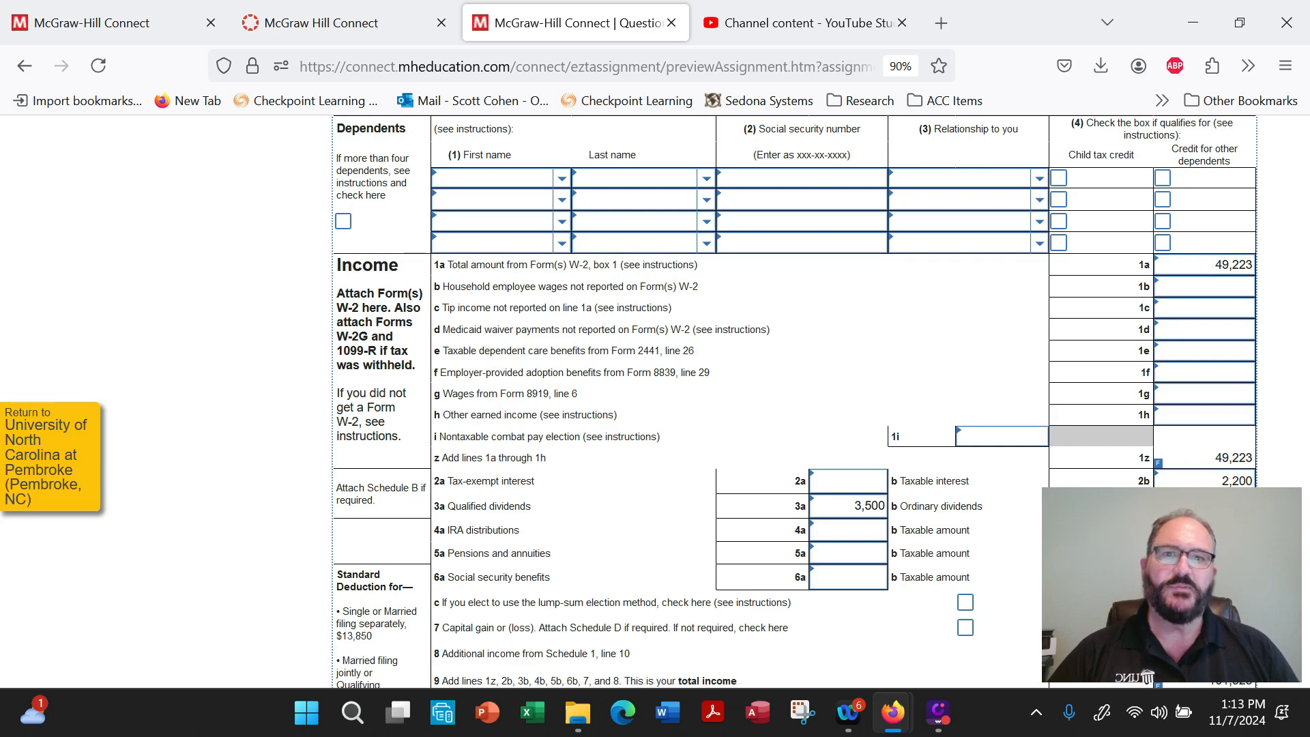
# Open Schedule B and review the interest payer, ordinary dividend payer, their amounts, and the foreign accounts and trusts answers.
pyautogui.scroll(15, 837, 406)
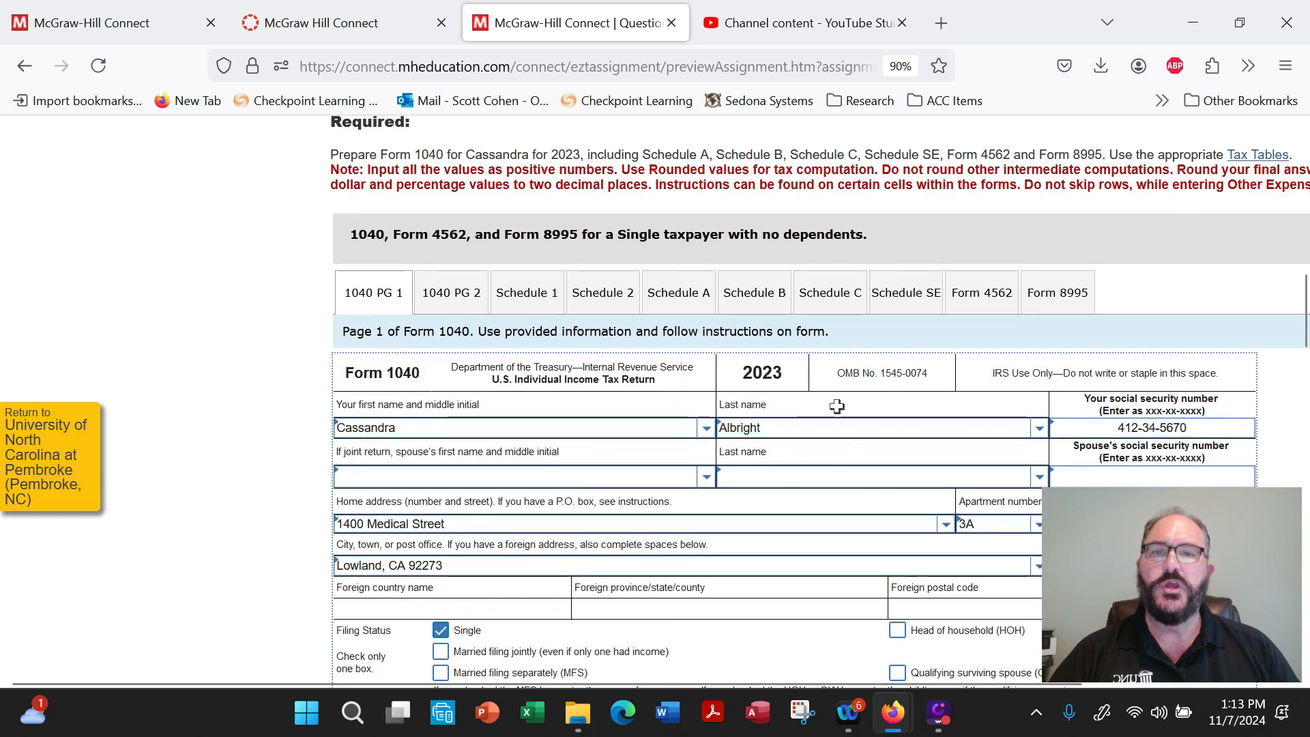
pyautogui.click(774, 296)
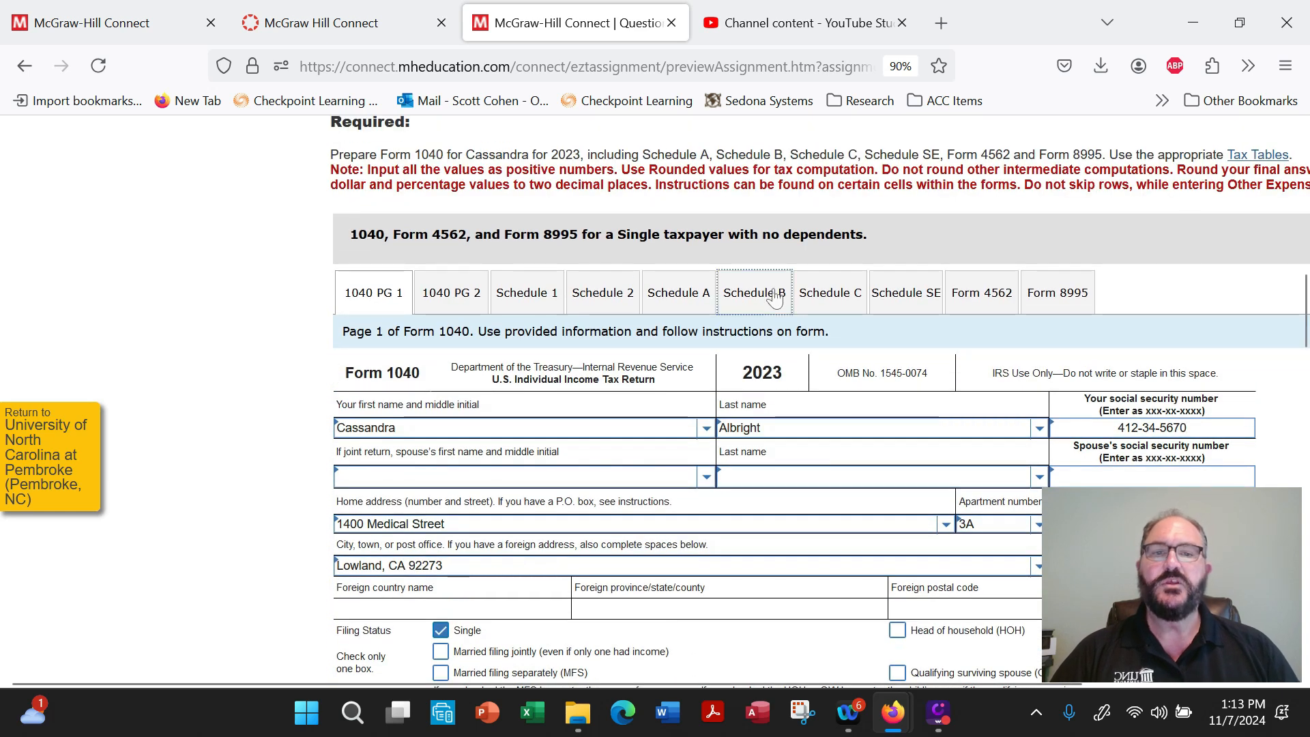
pyautogui.scroll(-3, 781, 320)
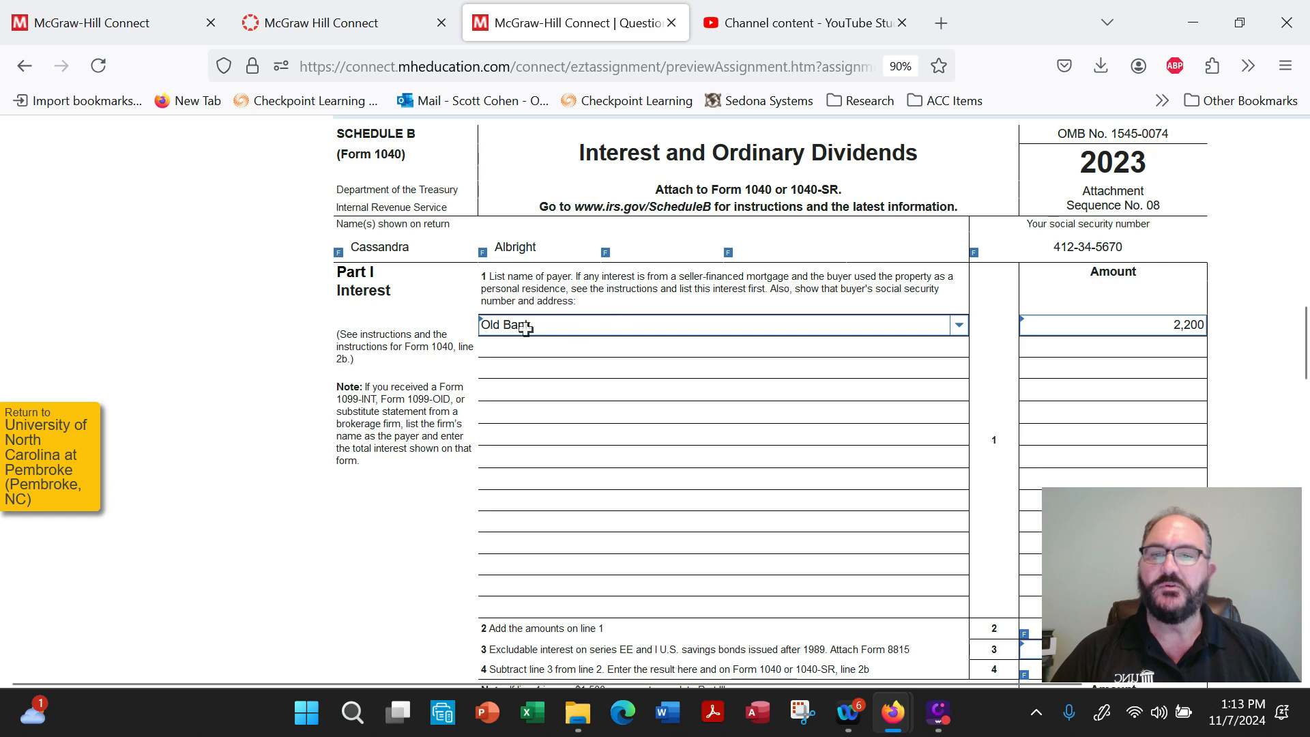
pyautogui.scroll(-4, 827, 421)
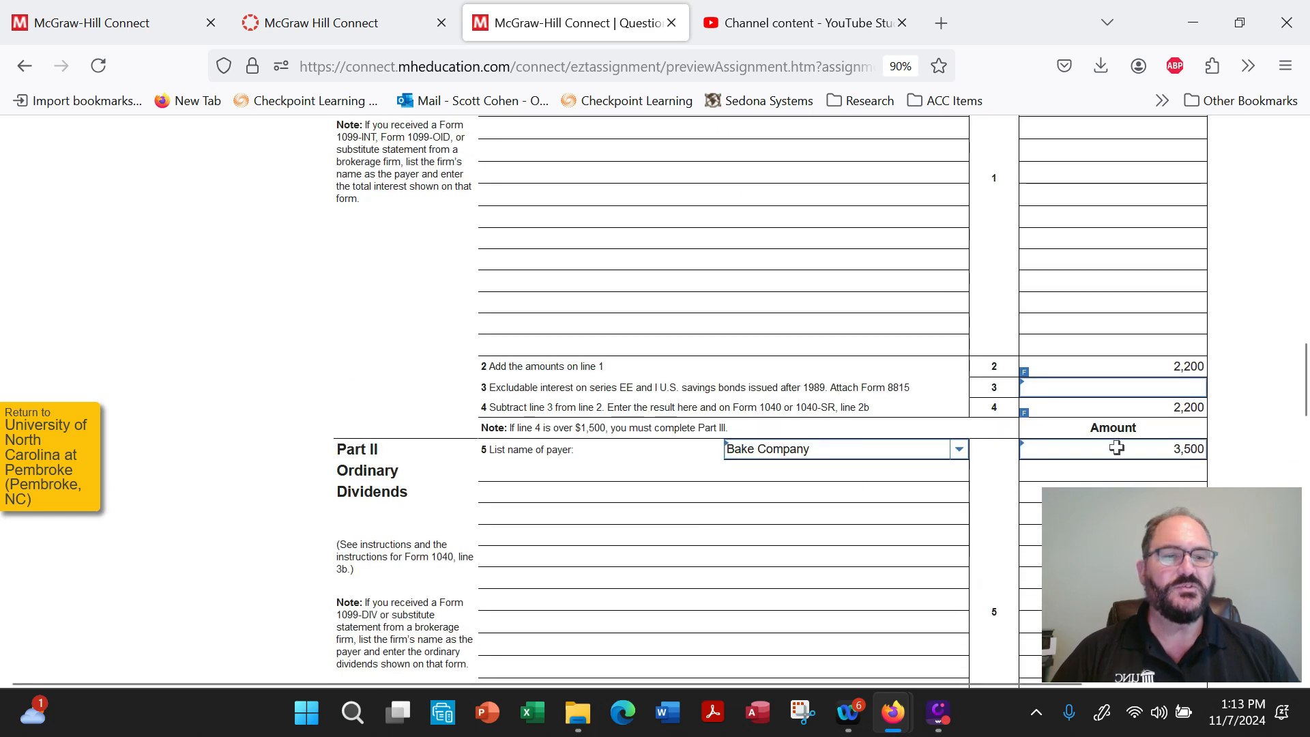
pyautogui.scroll(-9, 989, 448)
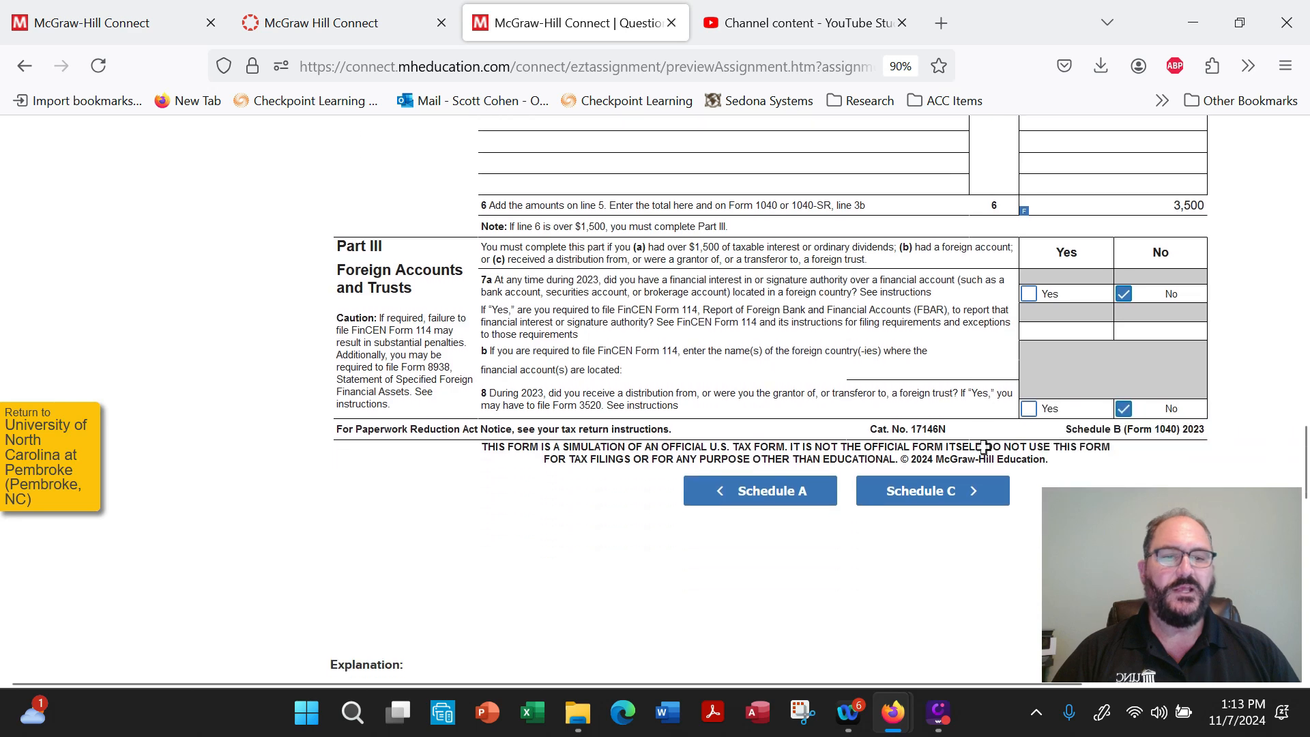
pyautogui.scroll(4, 983, 447)
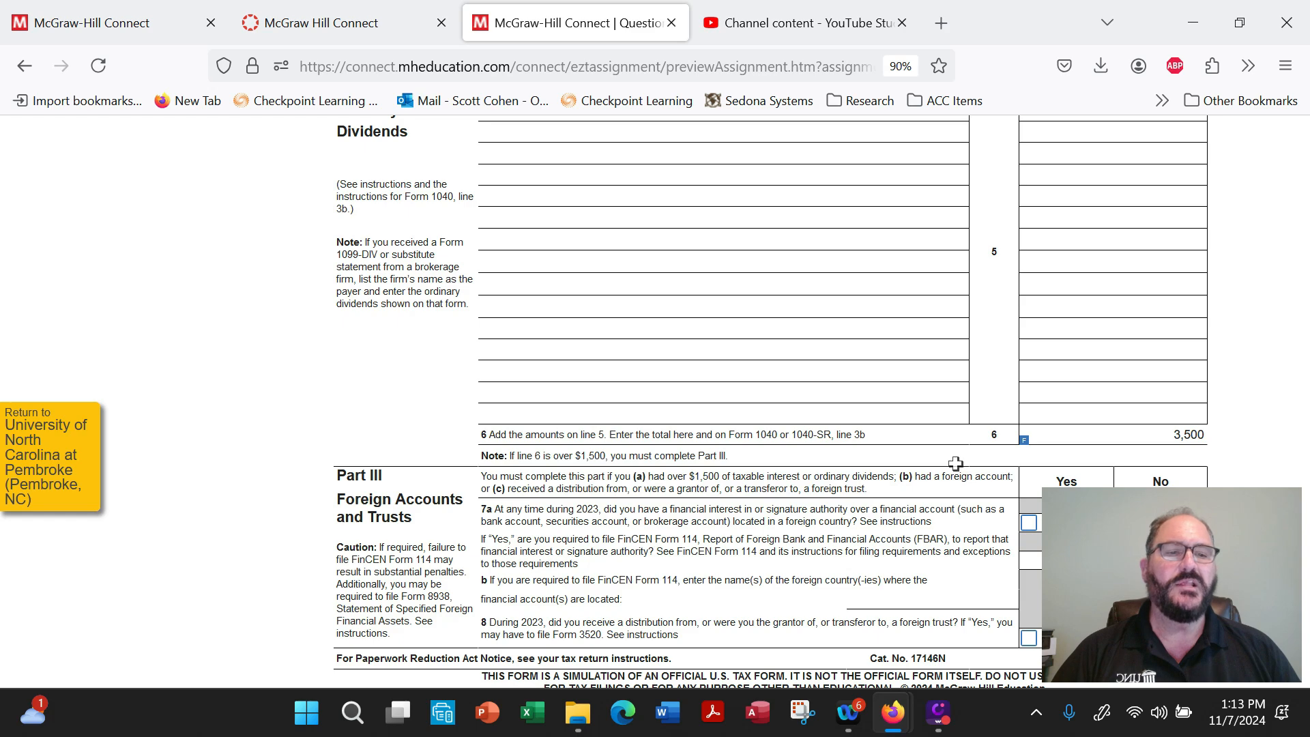
pyautogui.scroll(1, 952, 460)
pyautogui.scroll(5, 952, 459)
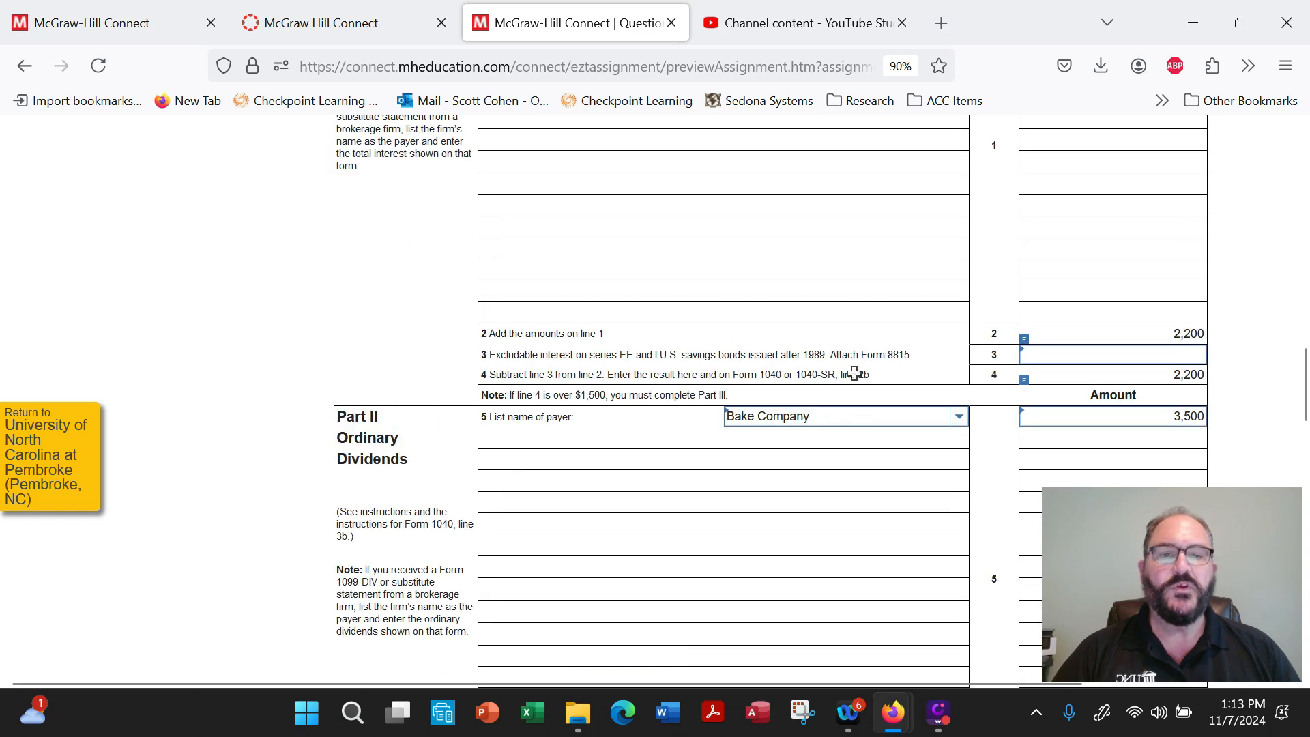
pyautogui.scroll(8, 862, 383)
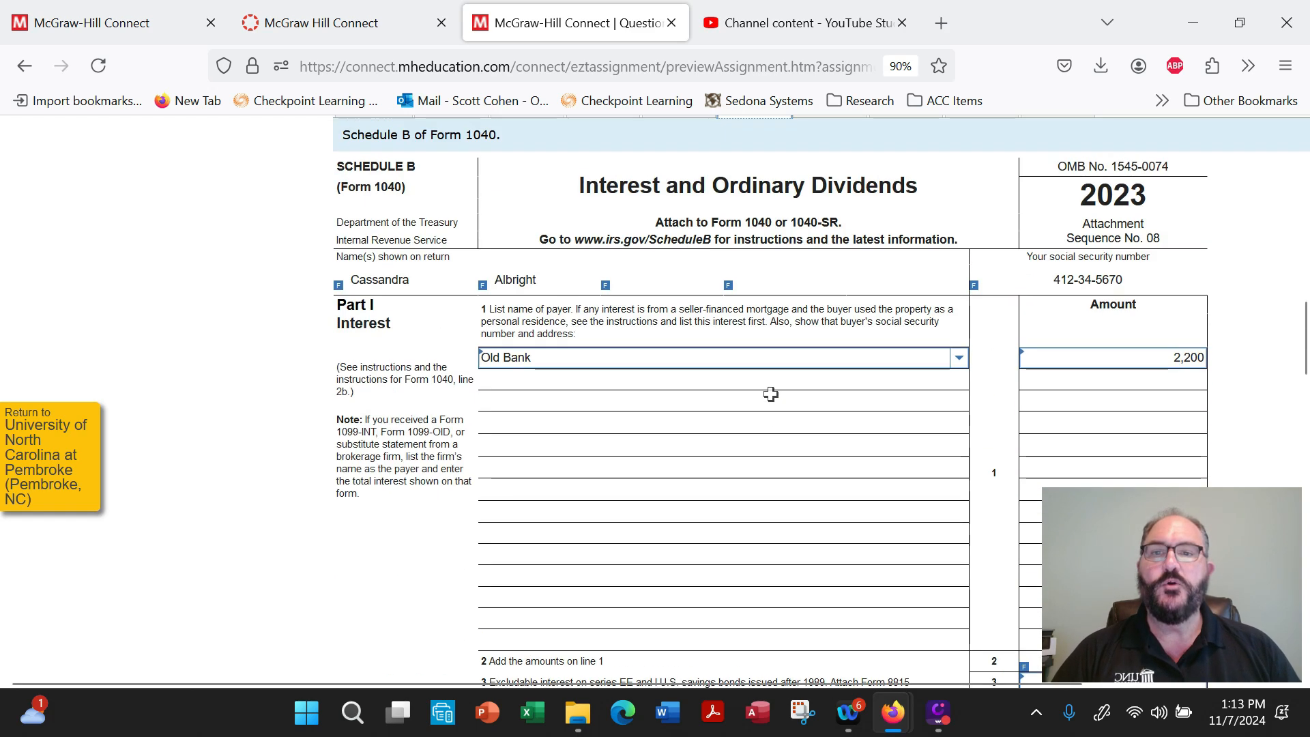
# Return to page 1 of Form 1040 and check taxable interest on line 2b and the dividends on lines 3a and 3b.
pyautogui.scroll(2, 770, 394)
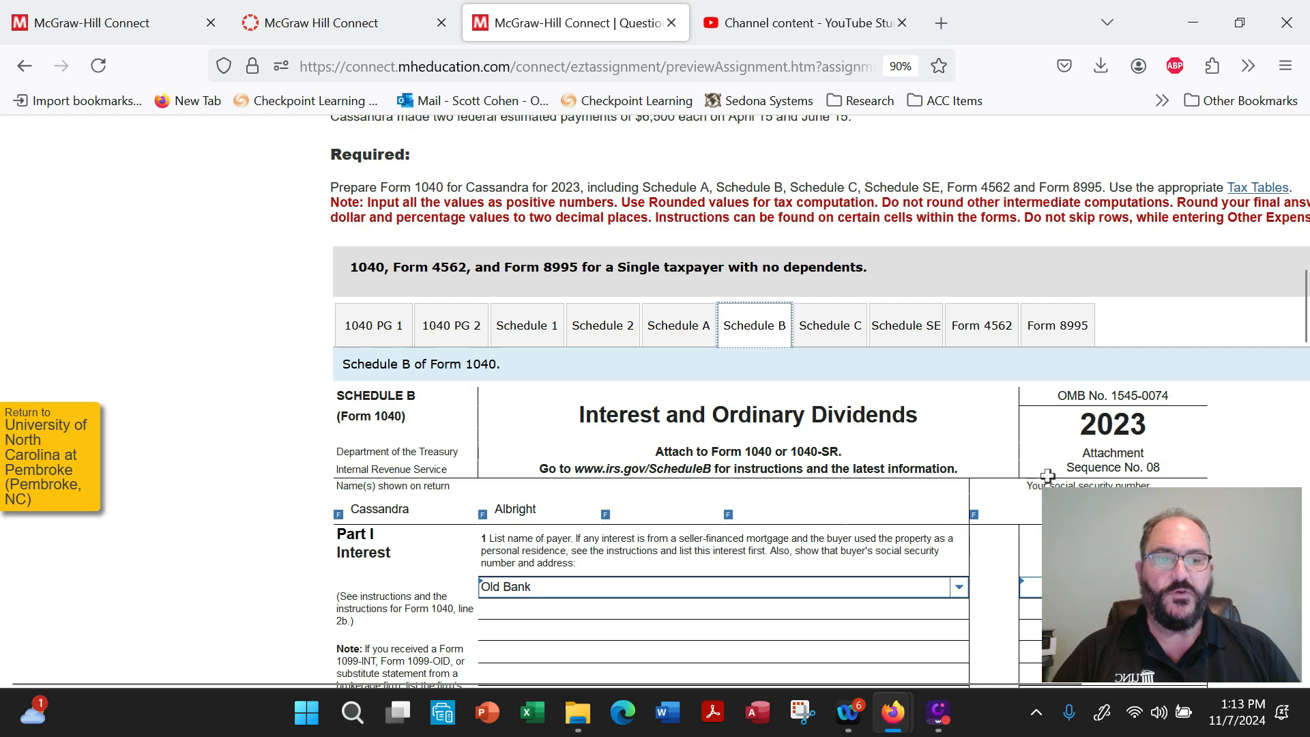
pyautogui.click(372, 325)
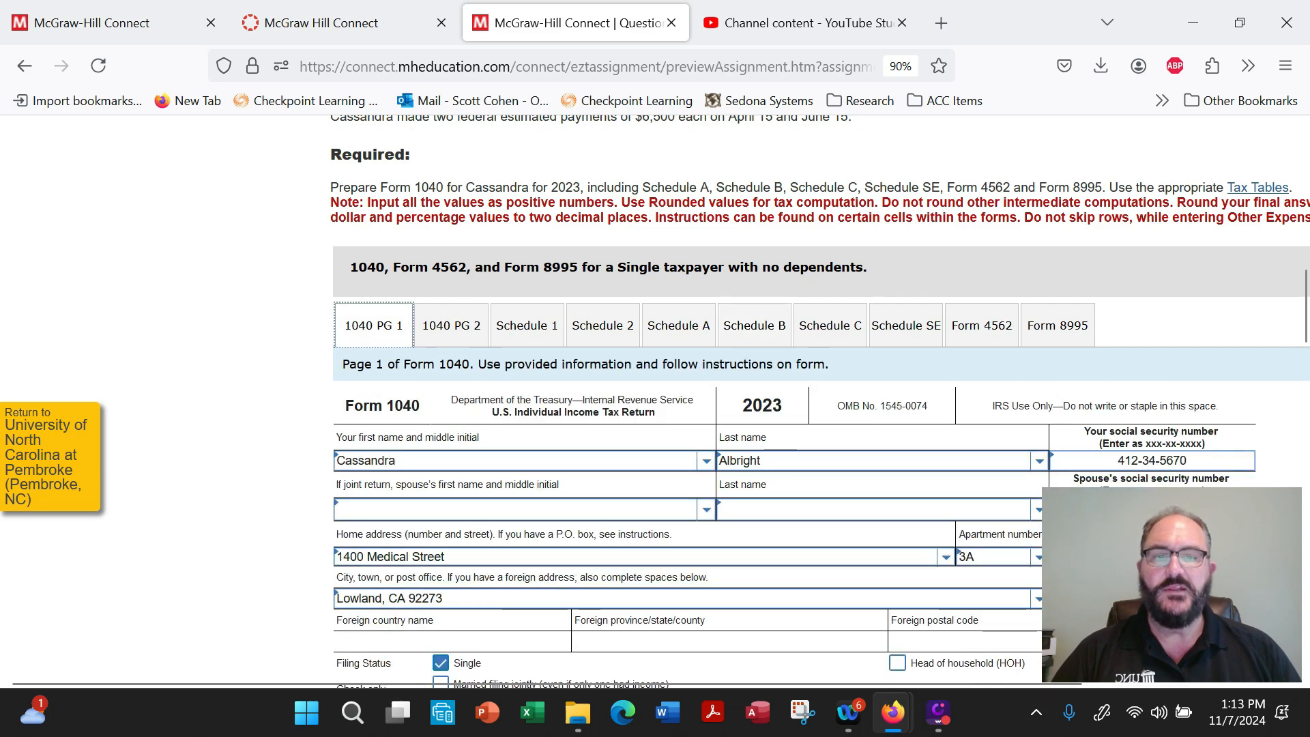
pyautogui.scroll(-6, 670, 460)
pyautogui.scroll(-8, 670, 459)
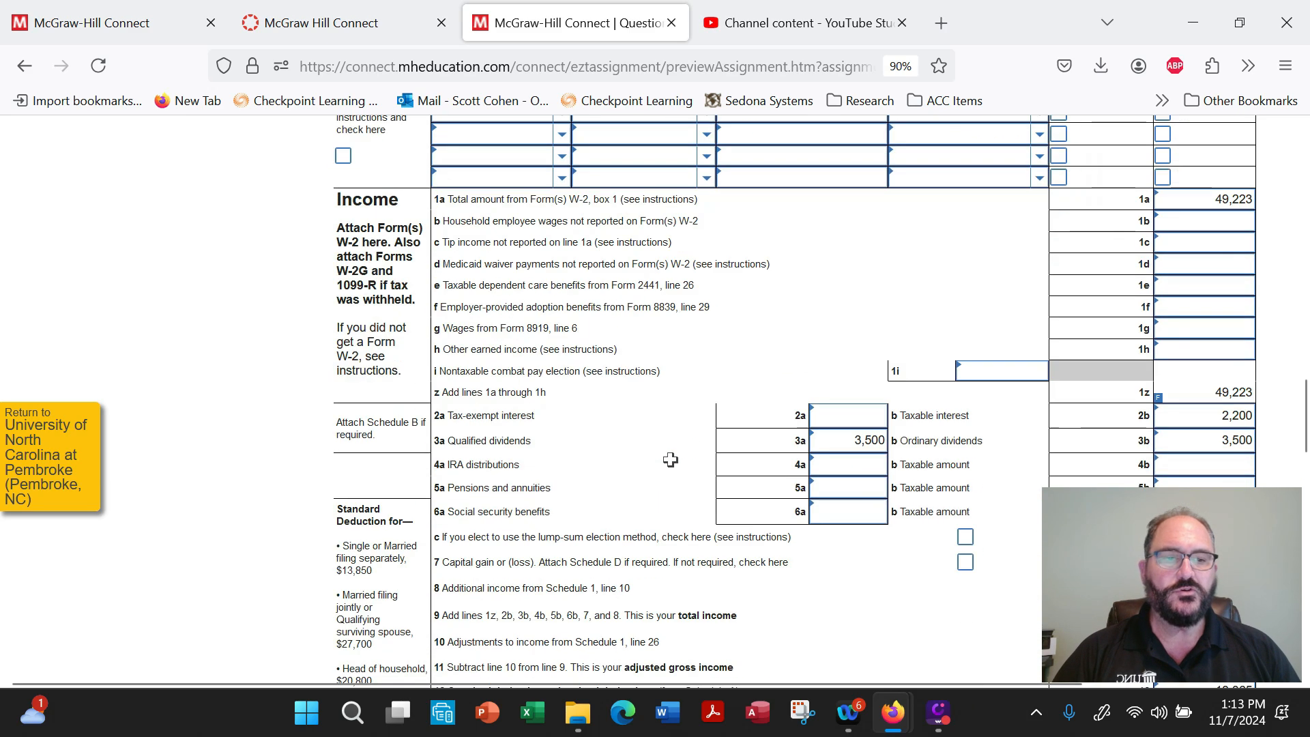
pyautogui.click(1143, 419)
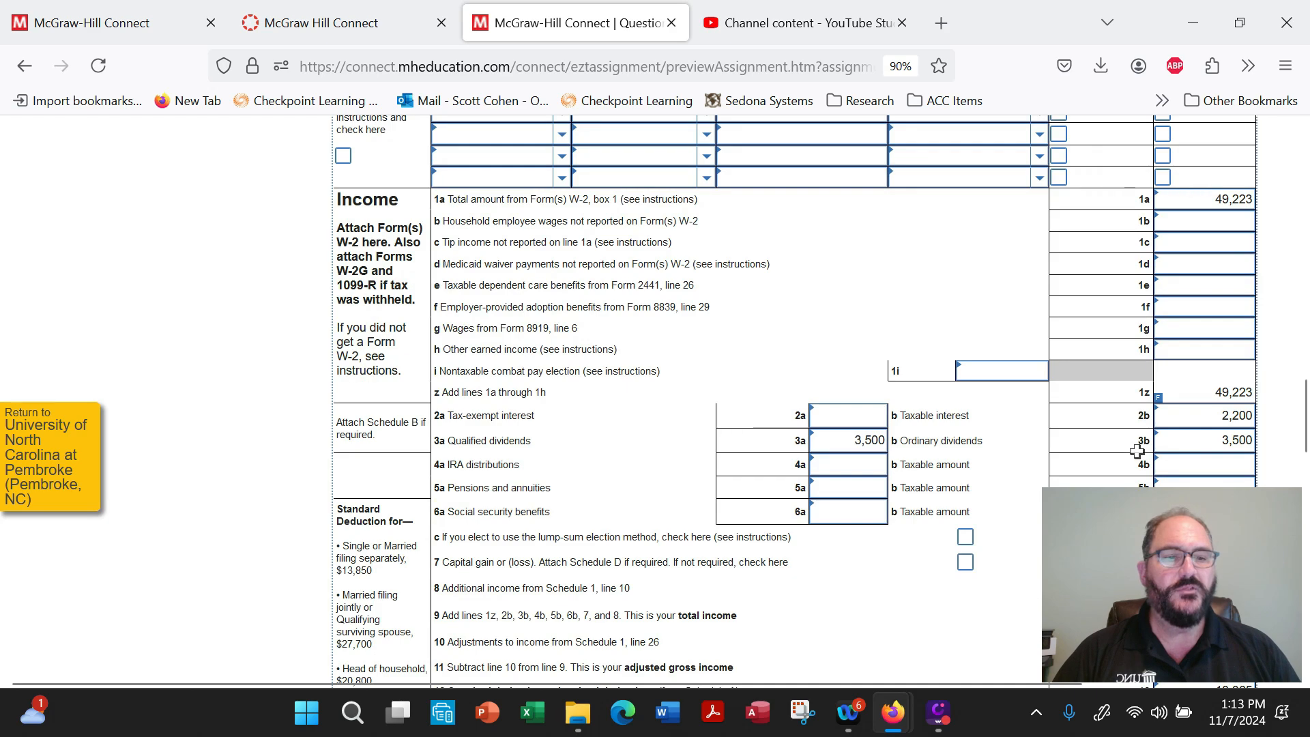
pyautogui.scroll(10, 834, 468)
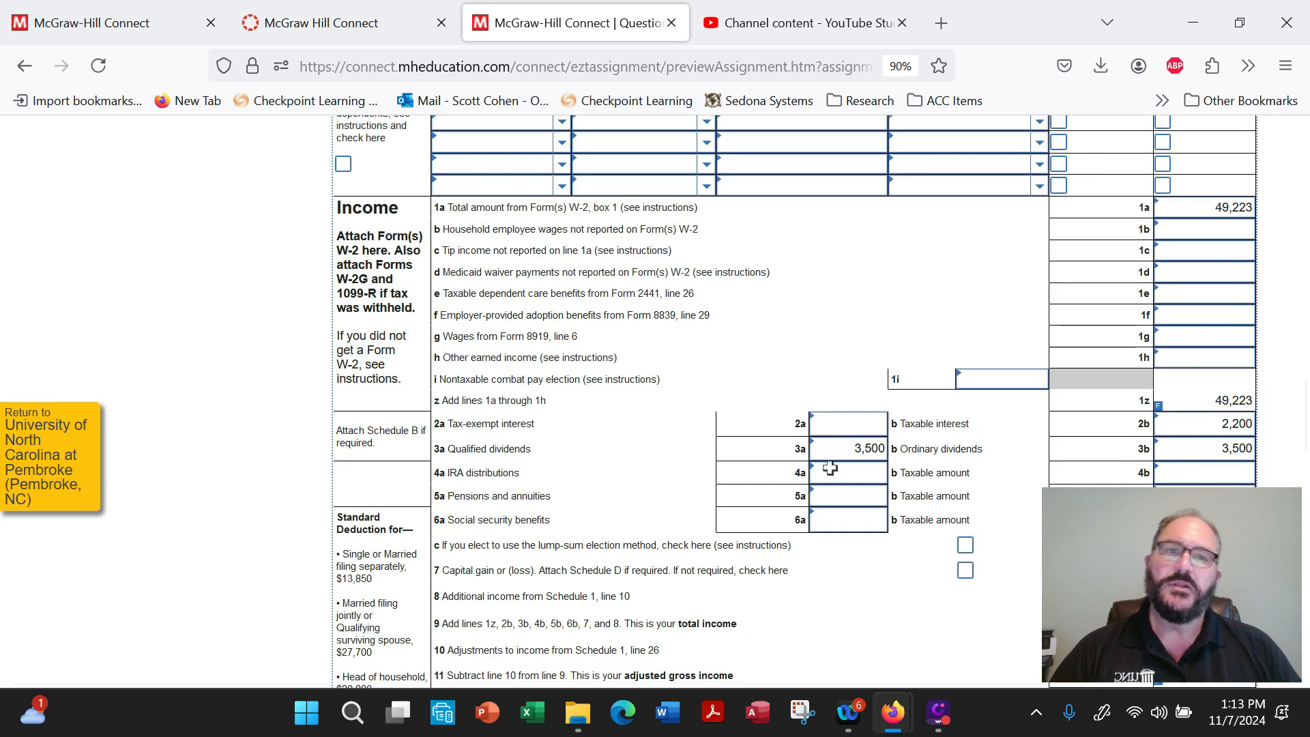
# Open Schedule A and review the medical expenses section and the state, local and real estate taxes through line 7.
pyautogui.scroll(2, 833, 467)
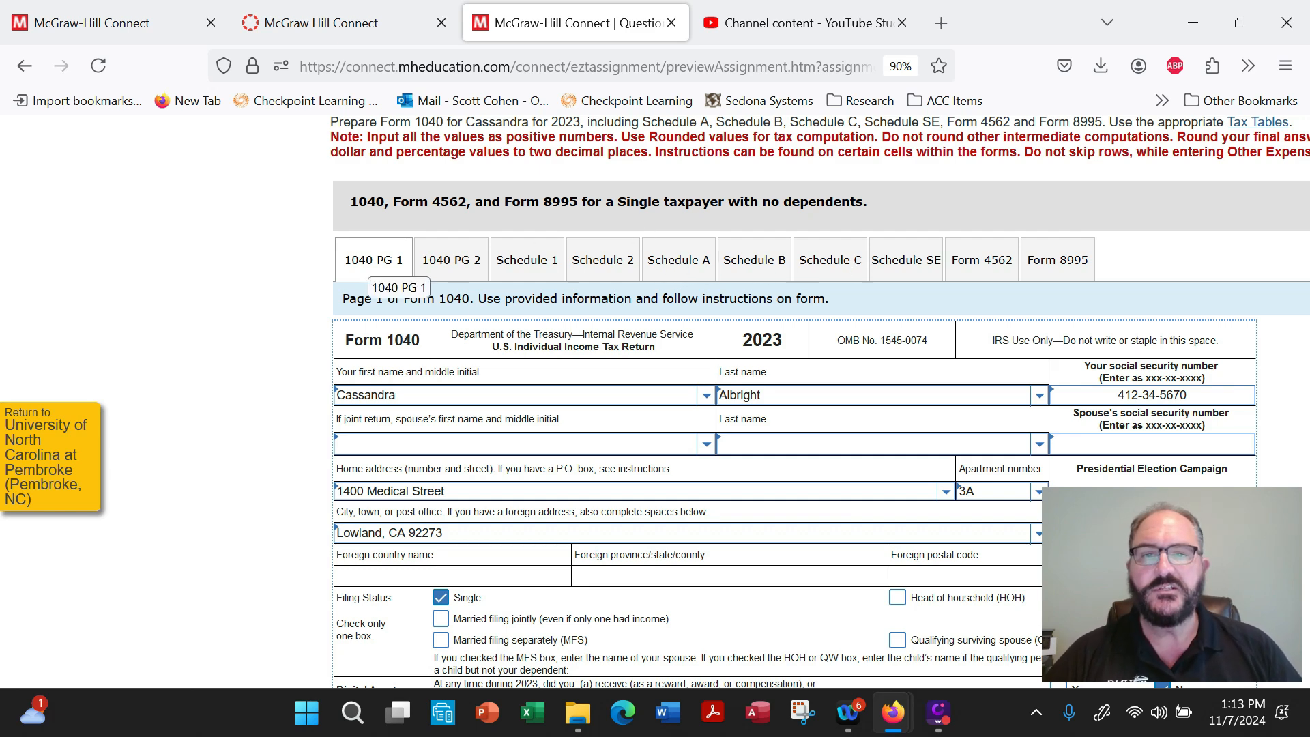
pyautogui.click(692, 264)
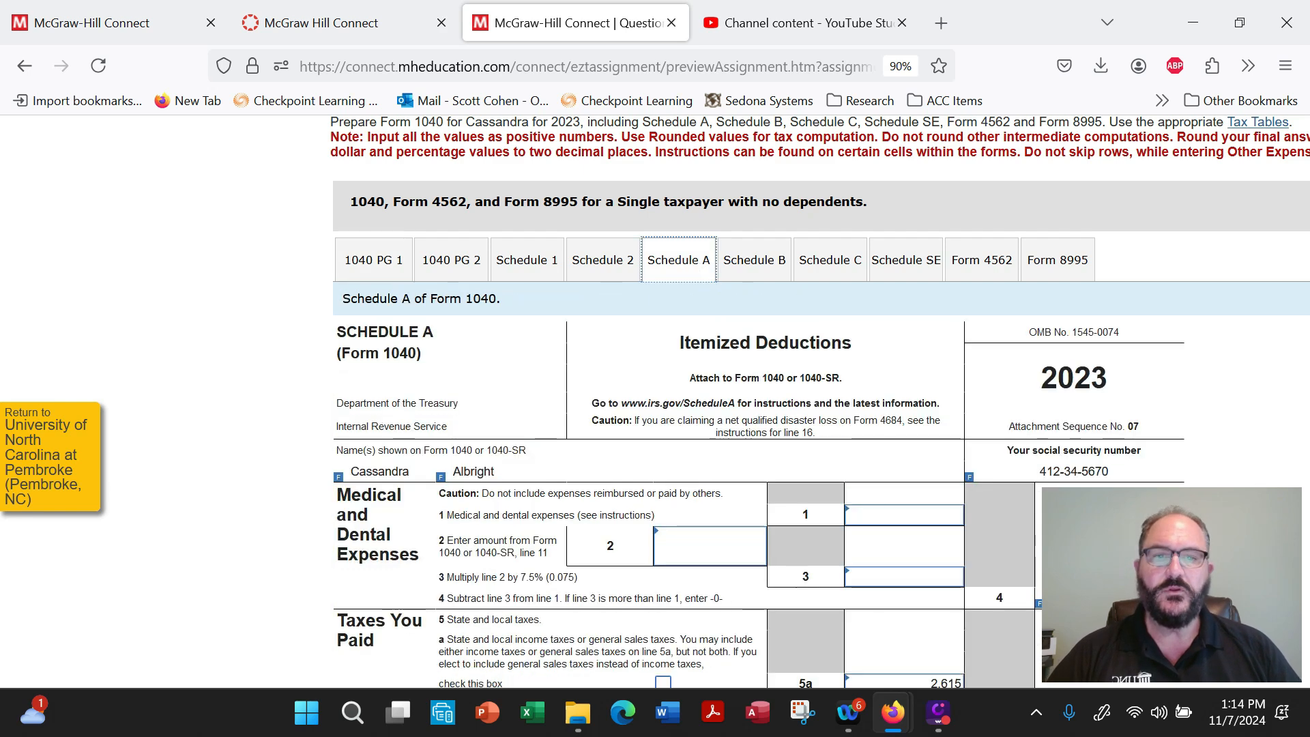
pyautogui.scroll(-3, 763, 307)
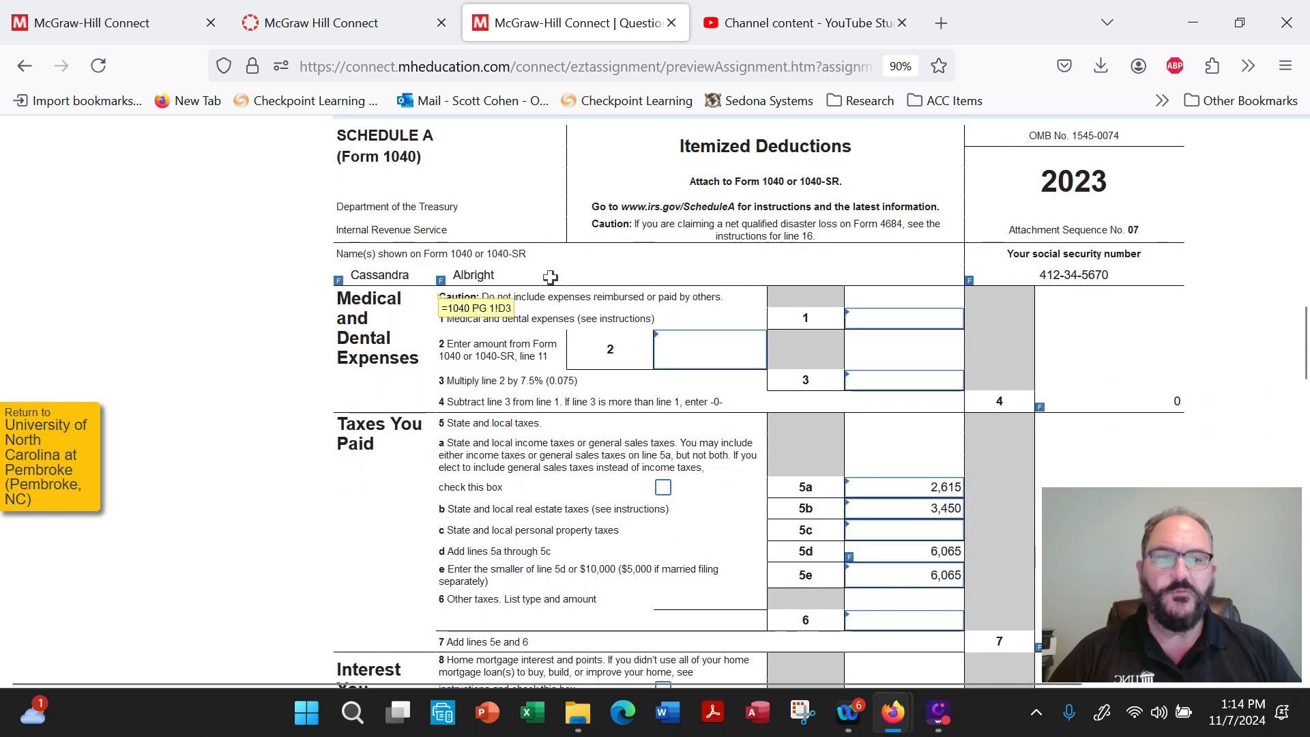
pyautogui.moveTo(1027, 274)
pyautogui.scroll(-3, 816, 266)
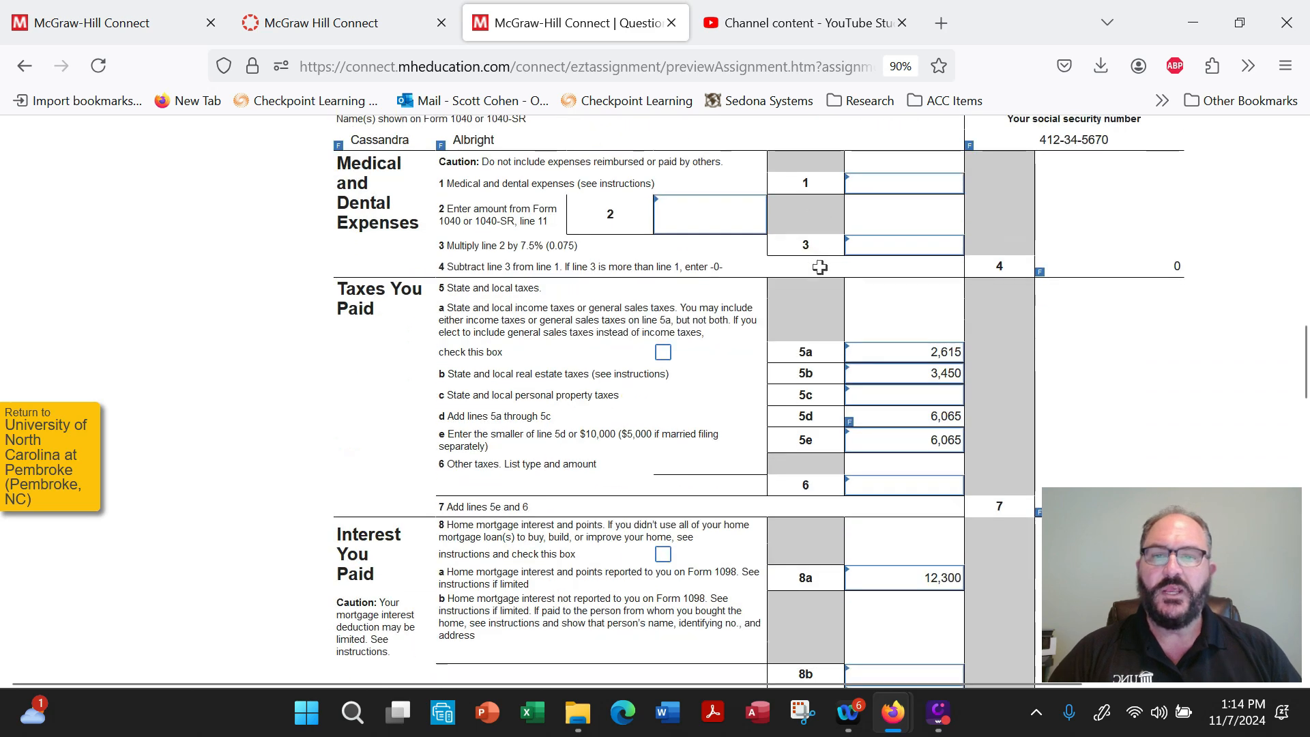
pyautogui.click(908, 287)
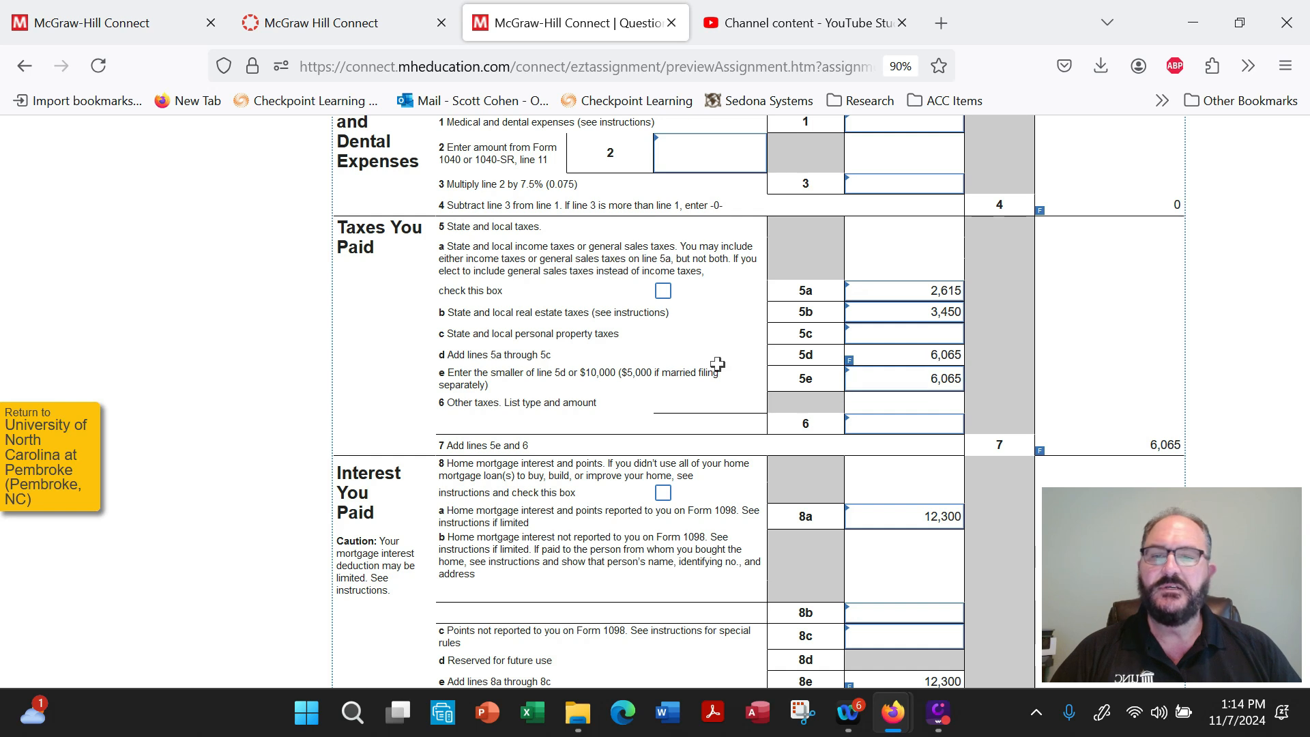
pyautogui.scroll(-2, 912, 359)
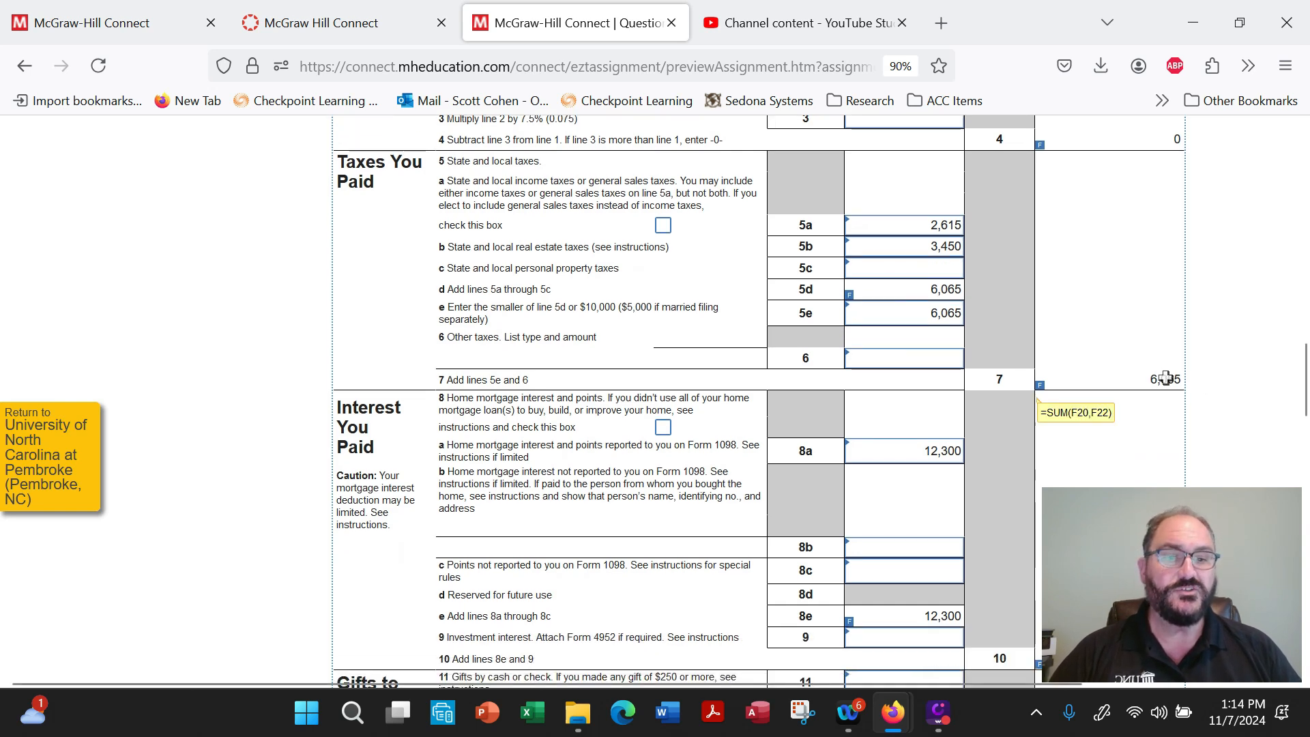
# Examine Schedule A's home mortgage interest on line 8a, the charity section, and the total itemized deductions on line 17.
pyautogui.scroll(-3, 551, 387)
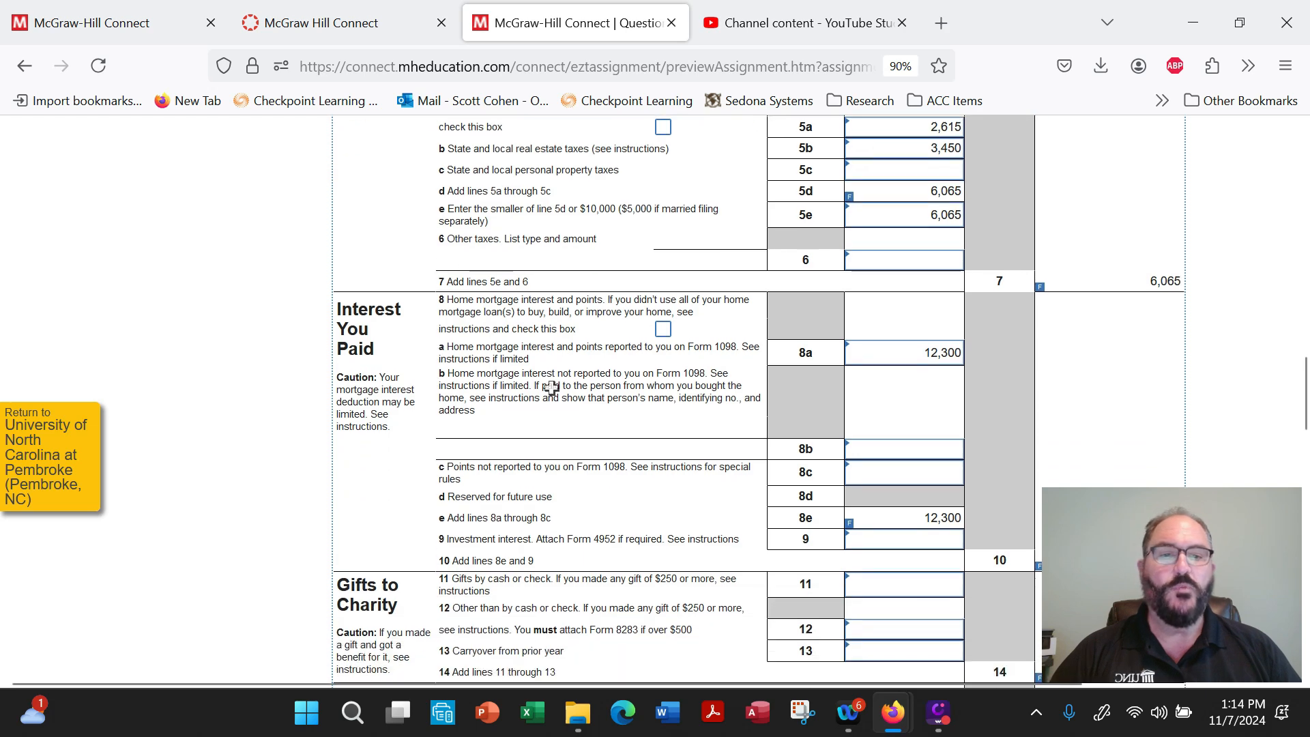
pyautogui.click(956, 352)
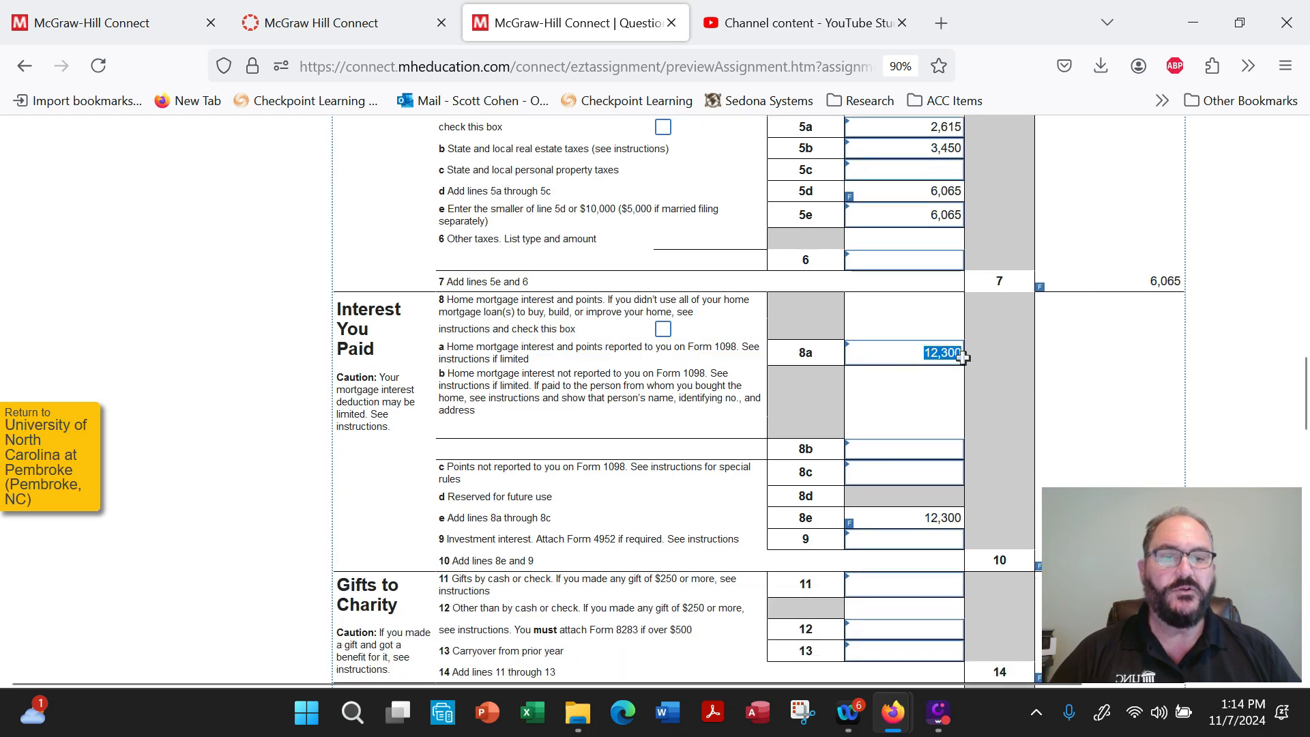
pyautogui.scroll(-3, 993, 357)
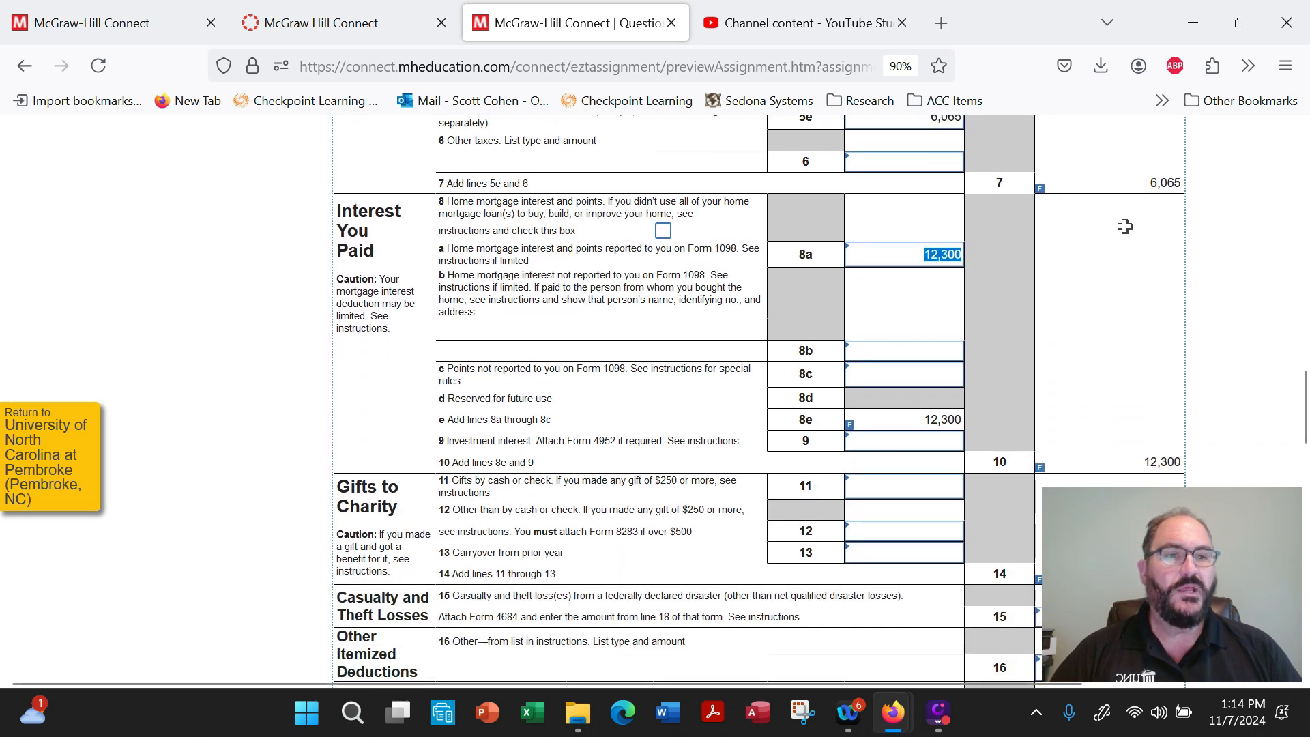
pyautogui.scroll(-8, 1127, 423)
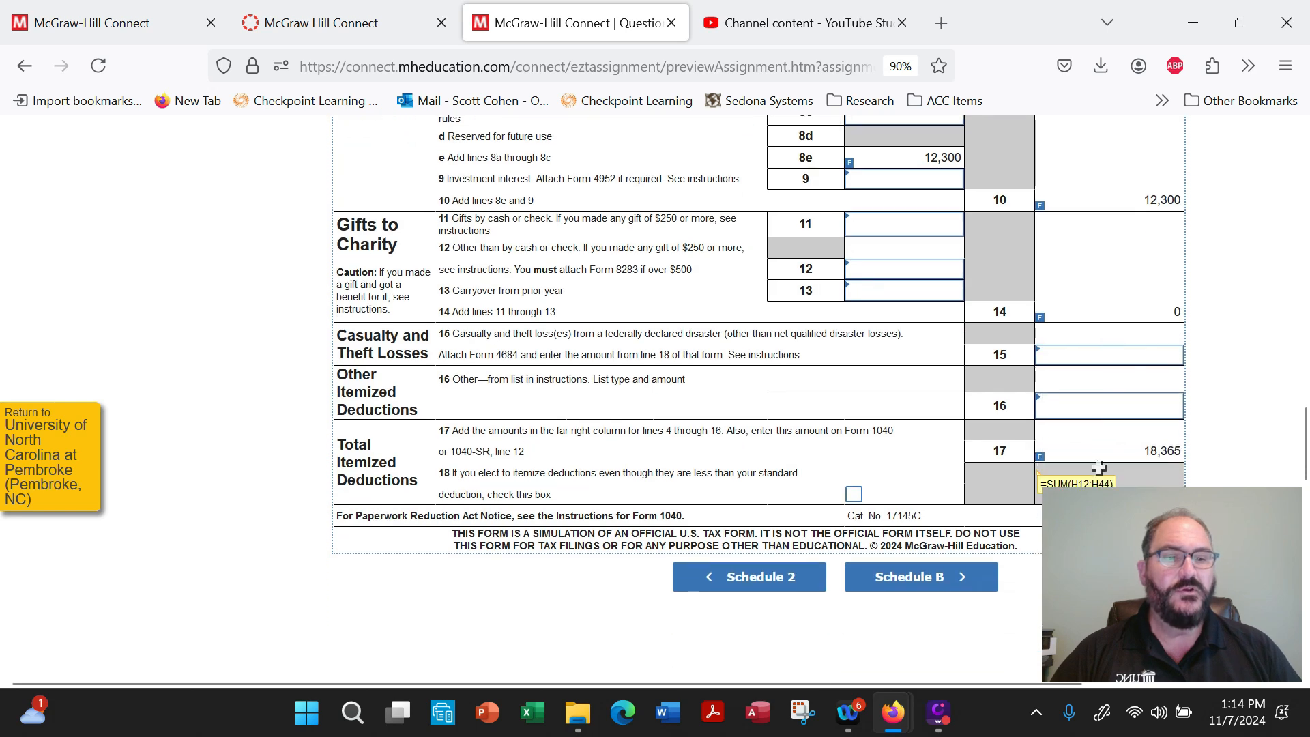
pyautogui.click(1184, 451)
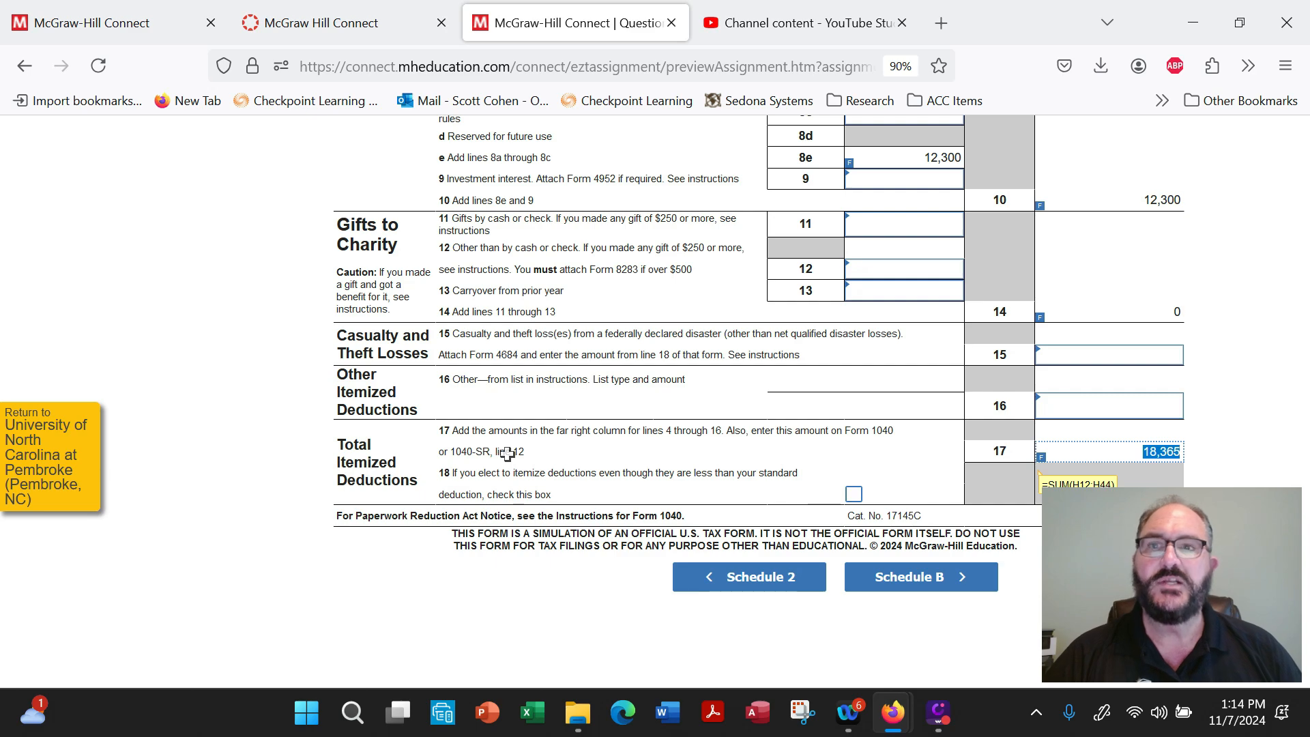
pyautogui.scroll(5, 507, 453)
pyautogui.scroll(-4, 997, 524)
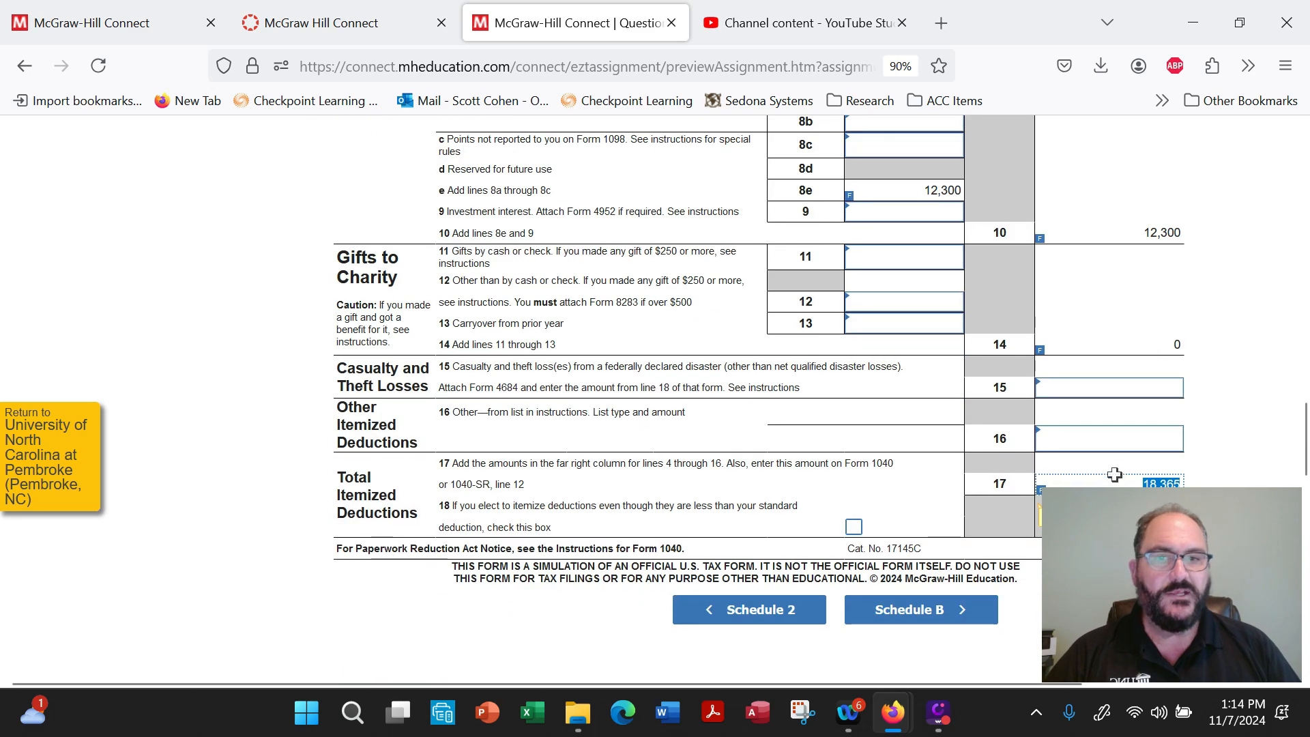
# Return to page 1 of Form 1040 and check the itemized deductions amount on line 12.
pyautogui.scroll(12, 846, 499)
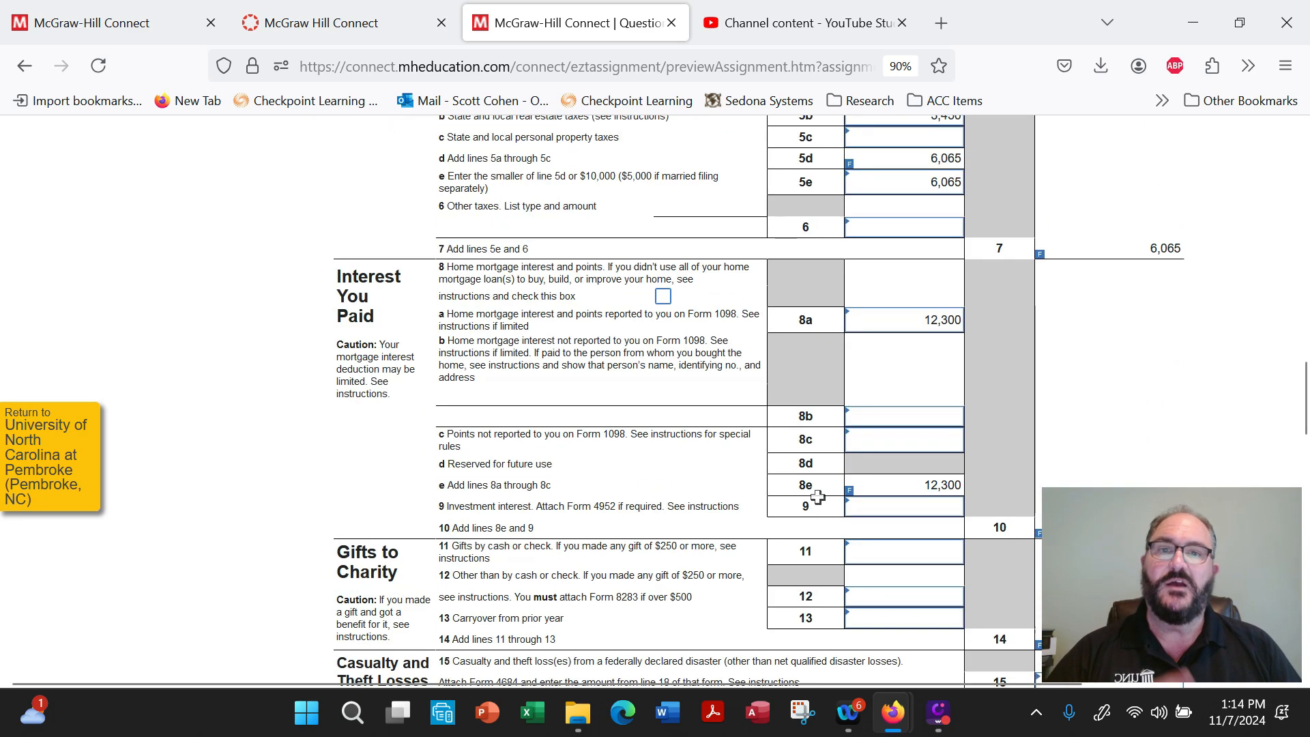
pyautogui.scroll(2, 817, 497)
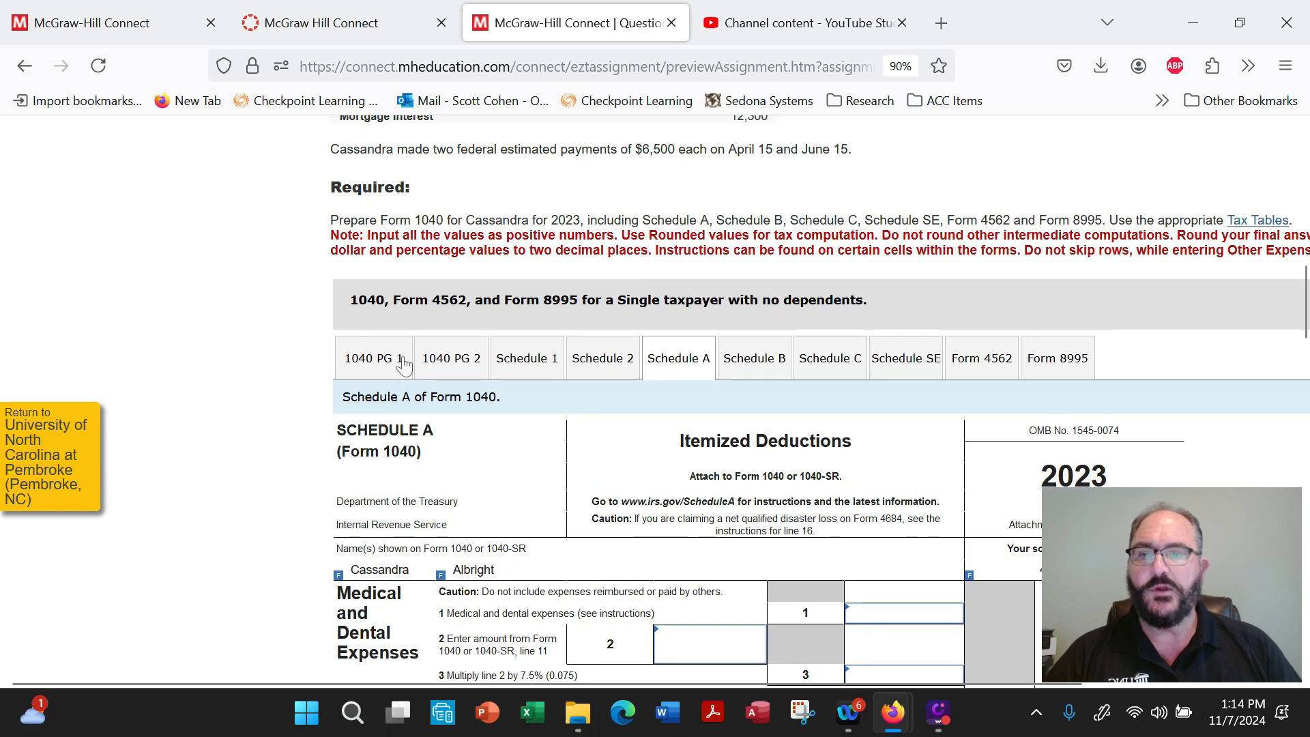
pyautogui.click(382, 369)
pyautogui.scroll(-12, 661, 492)
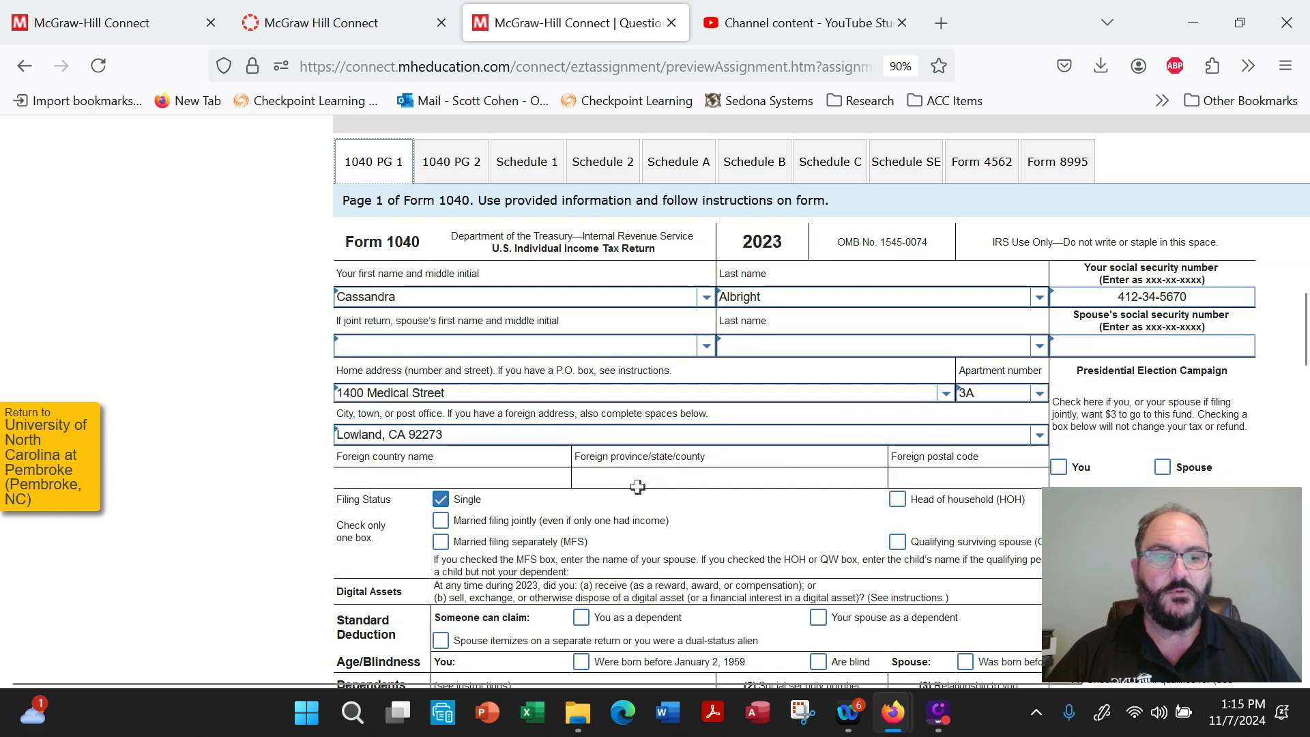
pyautogui.scroll(-5, 662, 492)
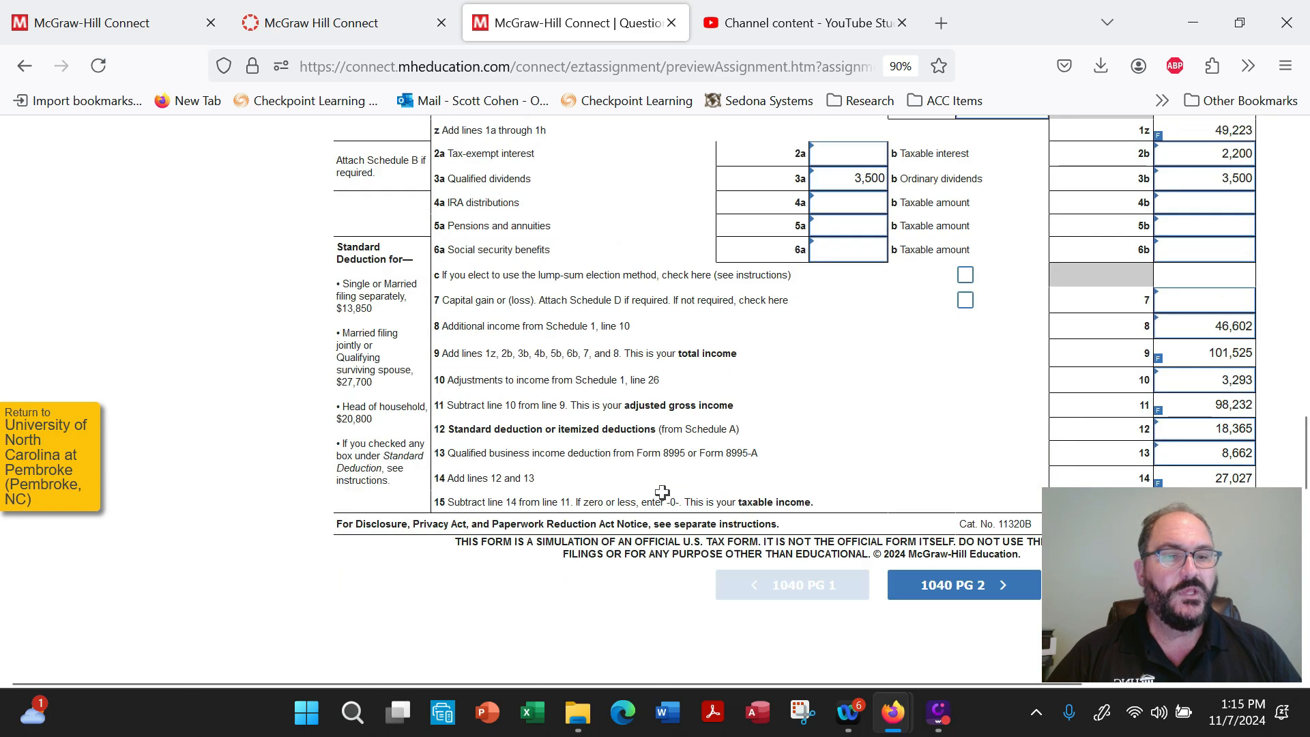
pyautogui.click(1202, 432)
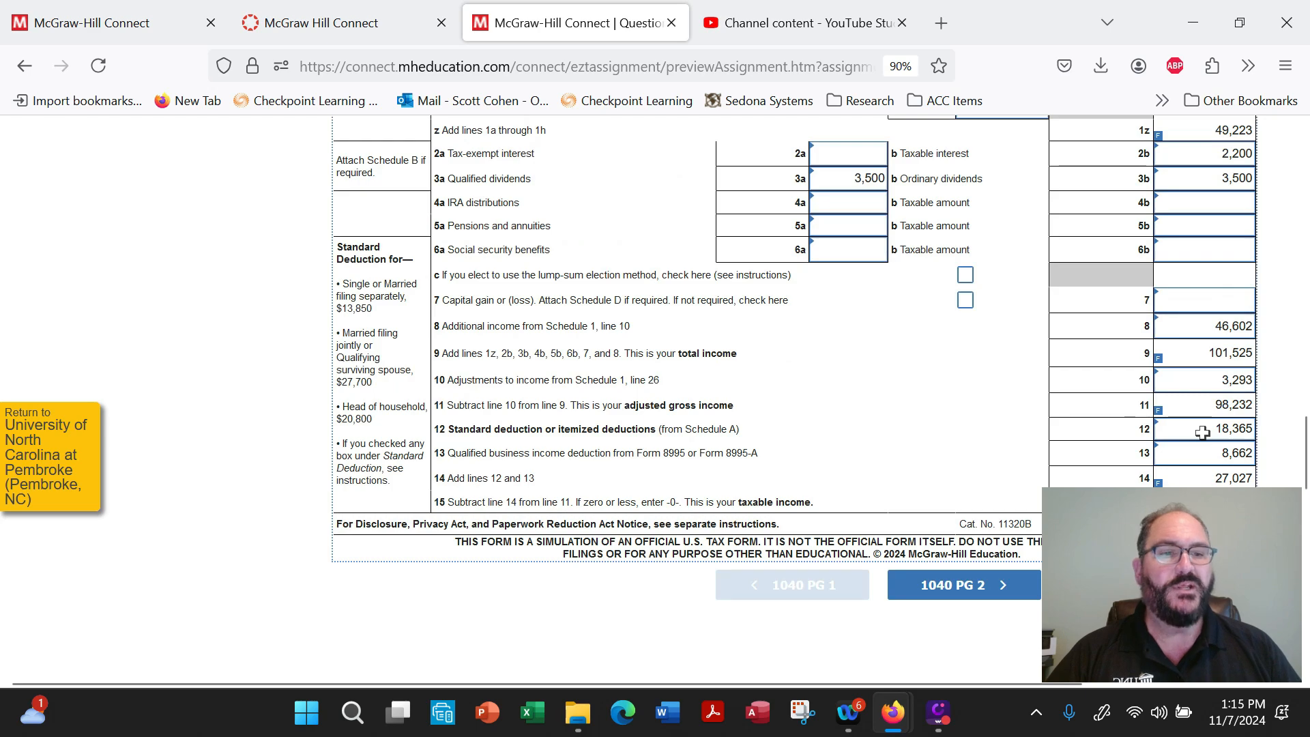
# Open Schedule C and review the business description, accounting method, participation and Form 1099 answers, and the Part I income on lines 1 through 7.
pyautogui.scroll(8, 711, 441)
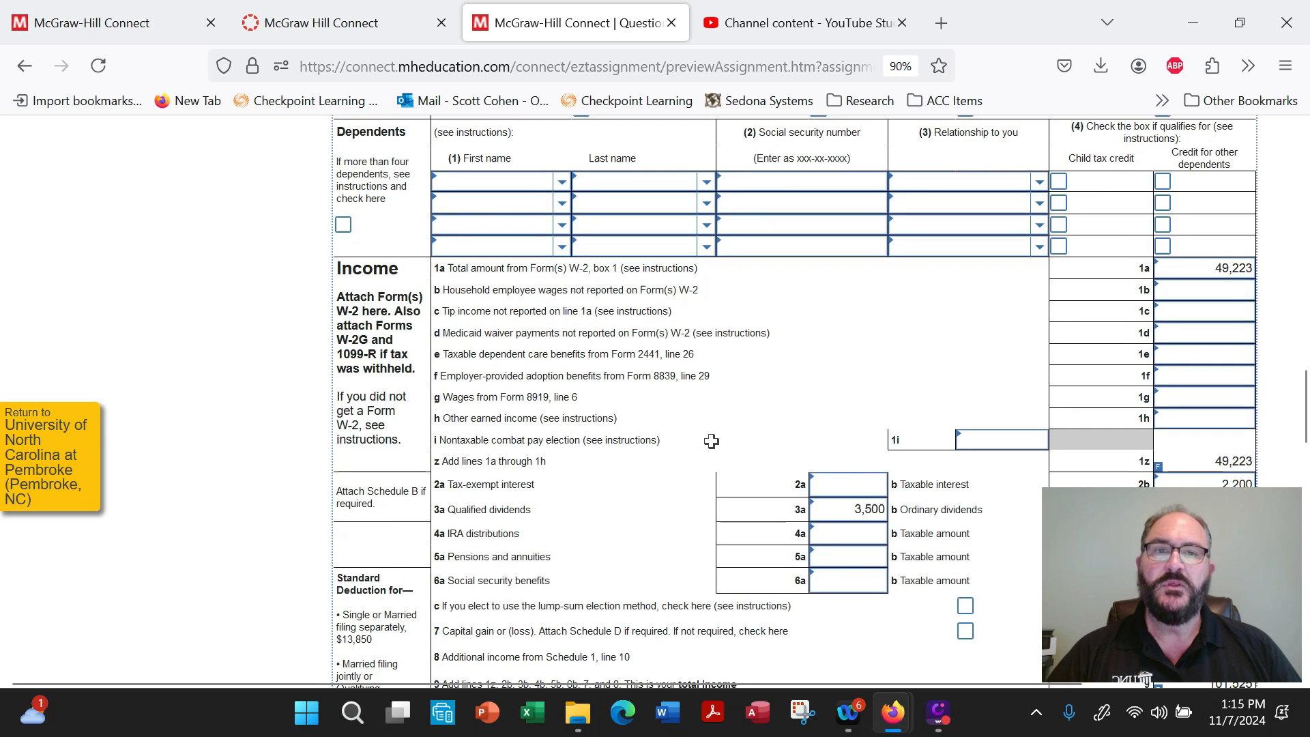
pyautogui.scroll(3, 710, 441)
pyautogui.scroll(-1, 710, 442)
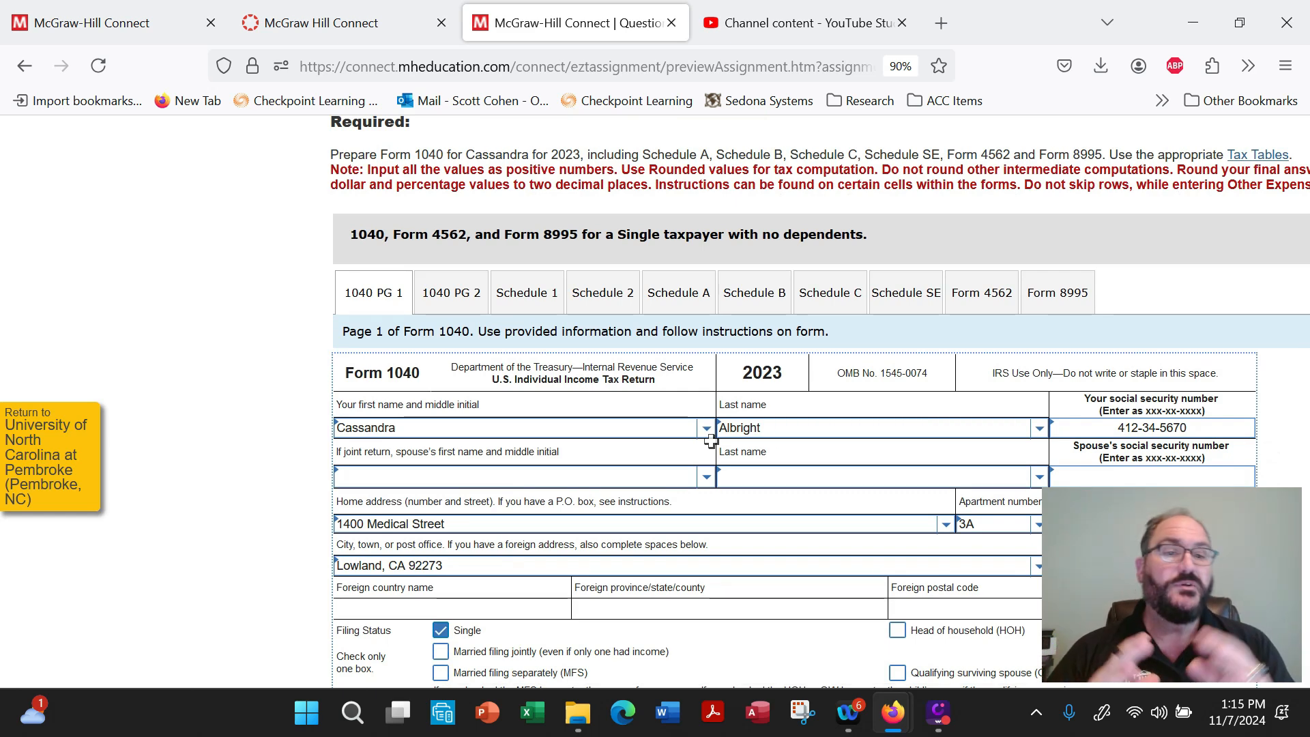
pyautogui.click(834, 300)
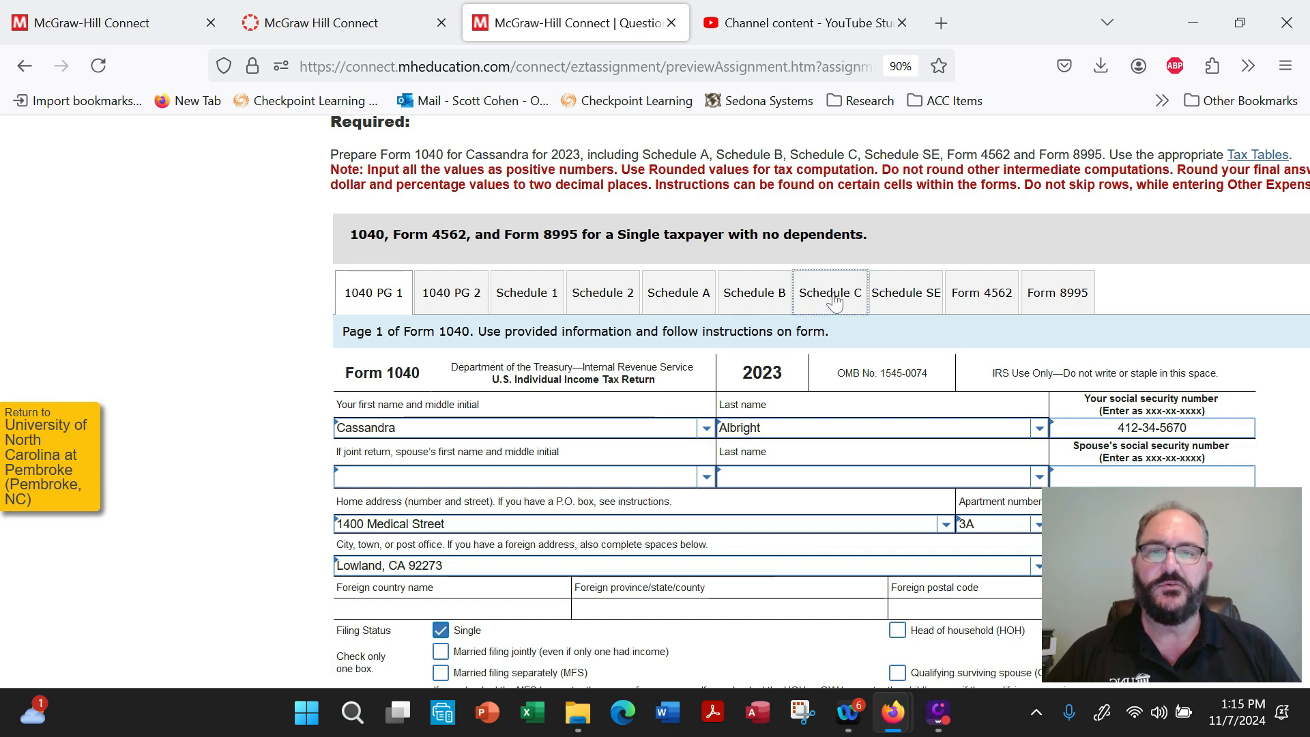
pyautogui.scroll(-3, 752, 343)
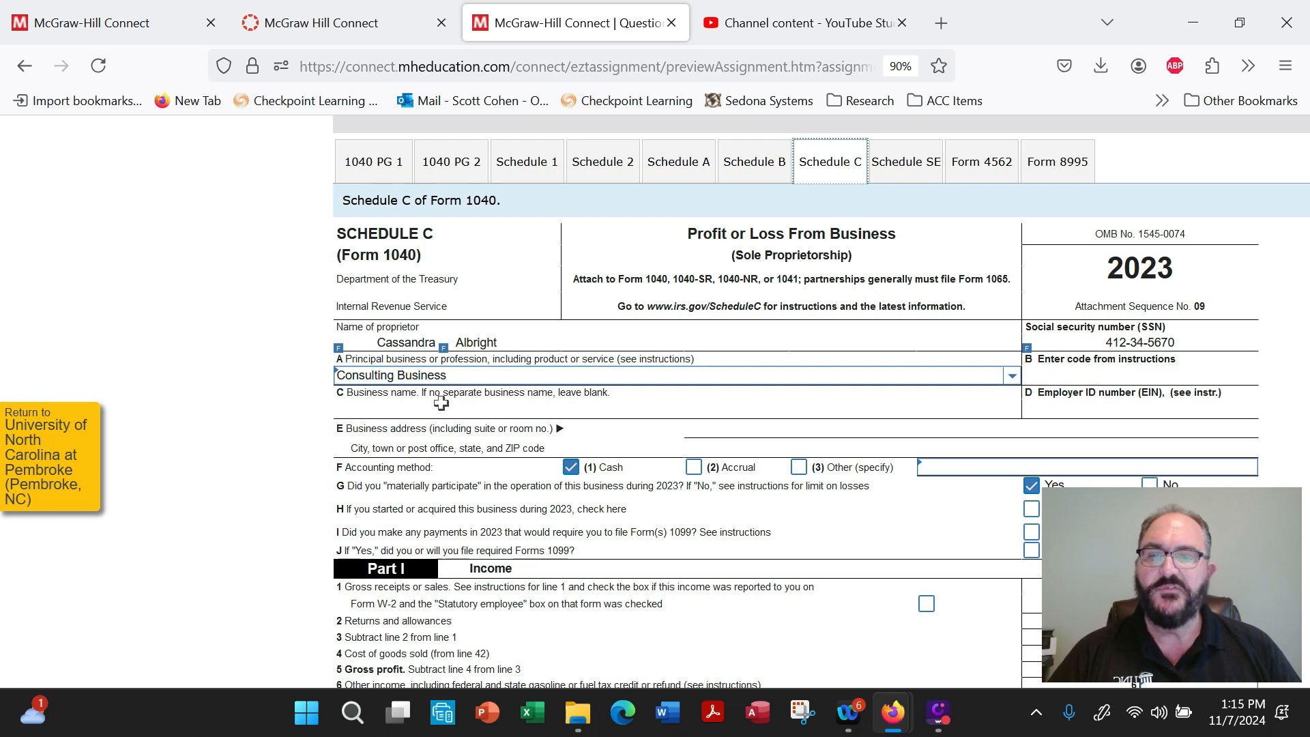
pyautogui.scroll(-3, 441, 404)
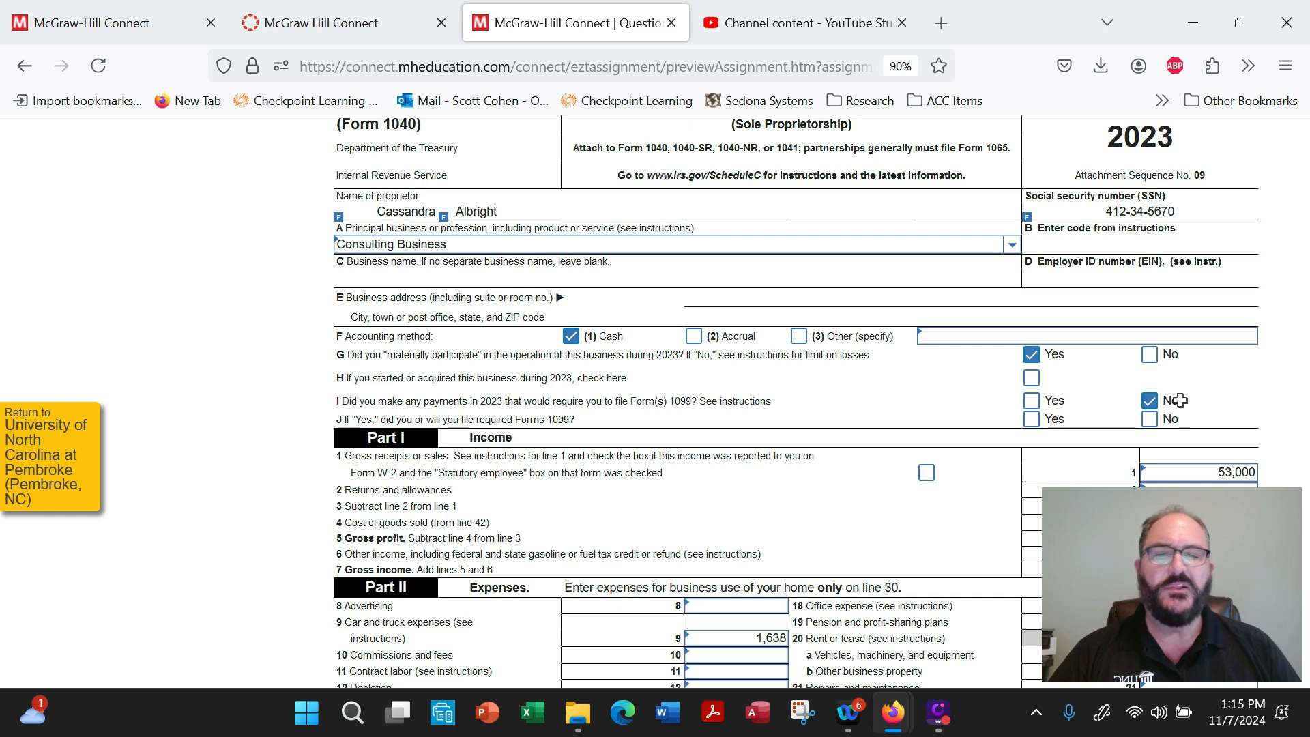
pyautogui.scroll(-3, 1184, 417)
pyautogui.click(1234, 311)
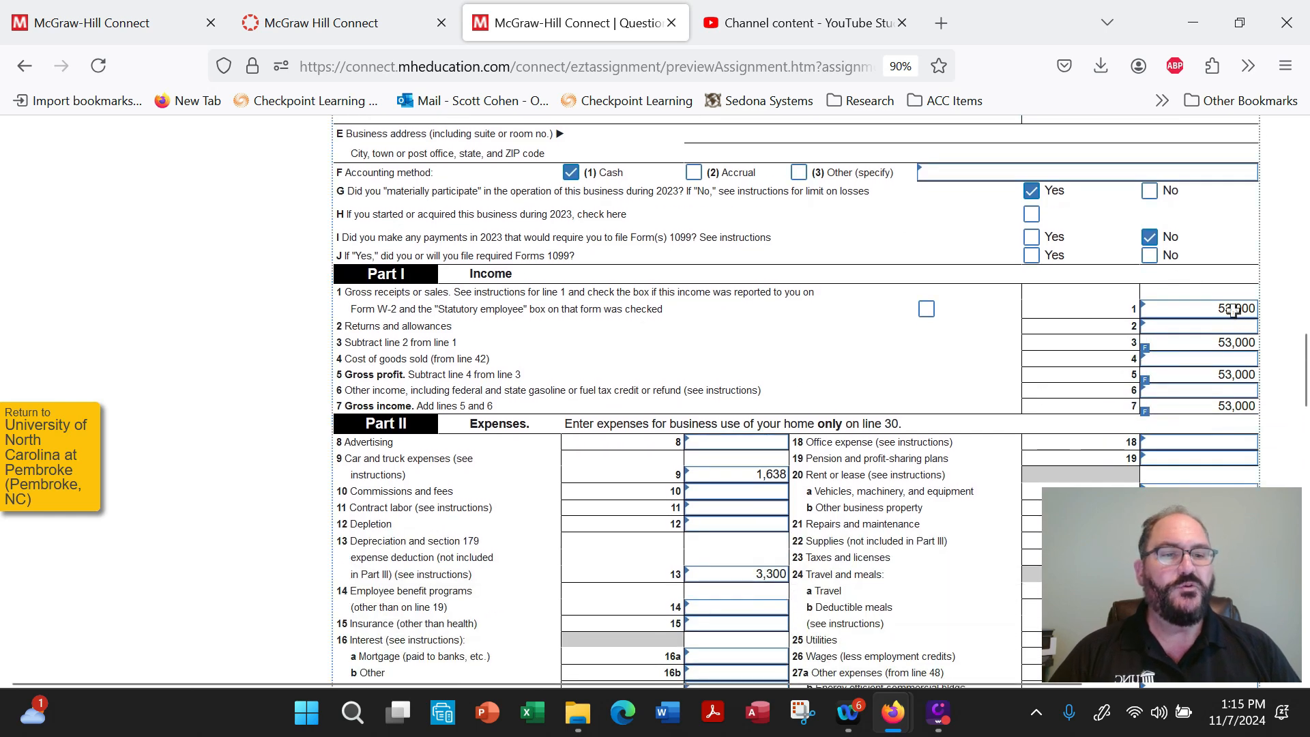
pyautogui.click(1239, 407)
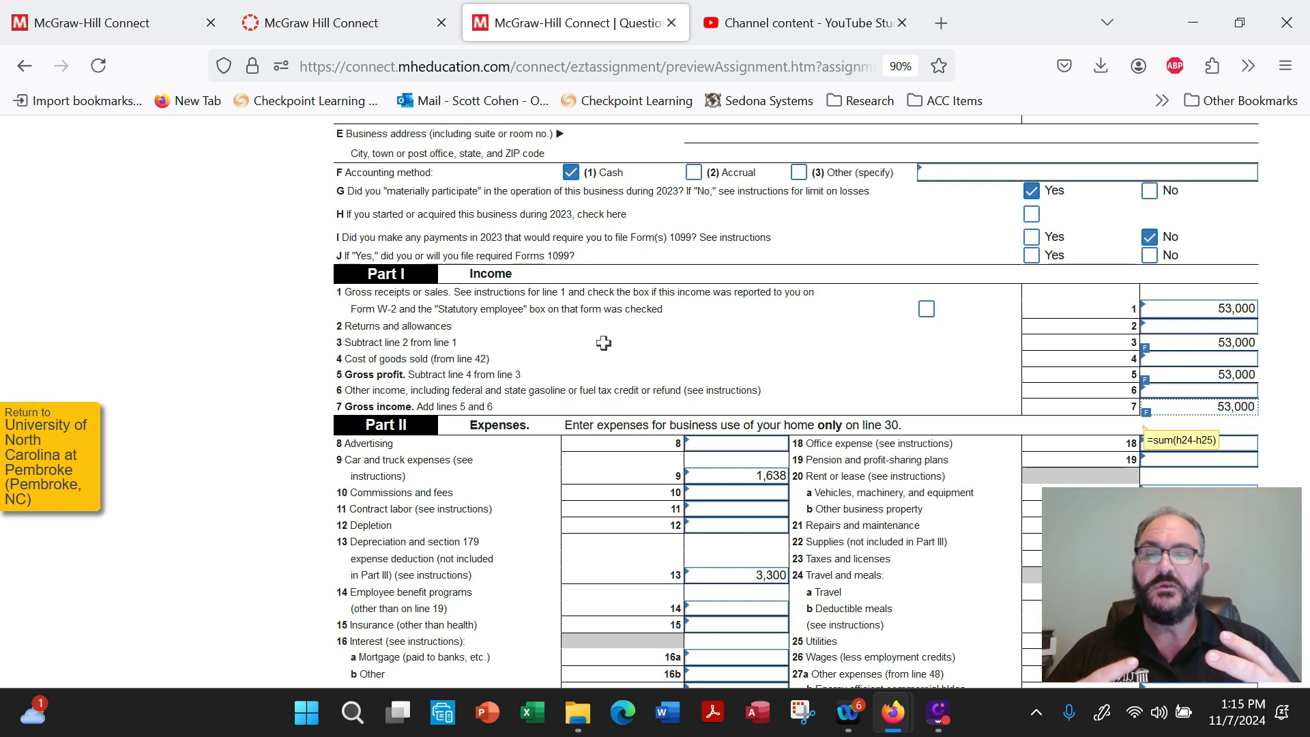
# Examine Schedule C's Part II expenses on lines 9, 13, 22 and 27a, and the cell phone entry in Part V.
pyautogui.scroll(-3, 606, 329)
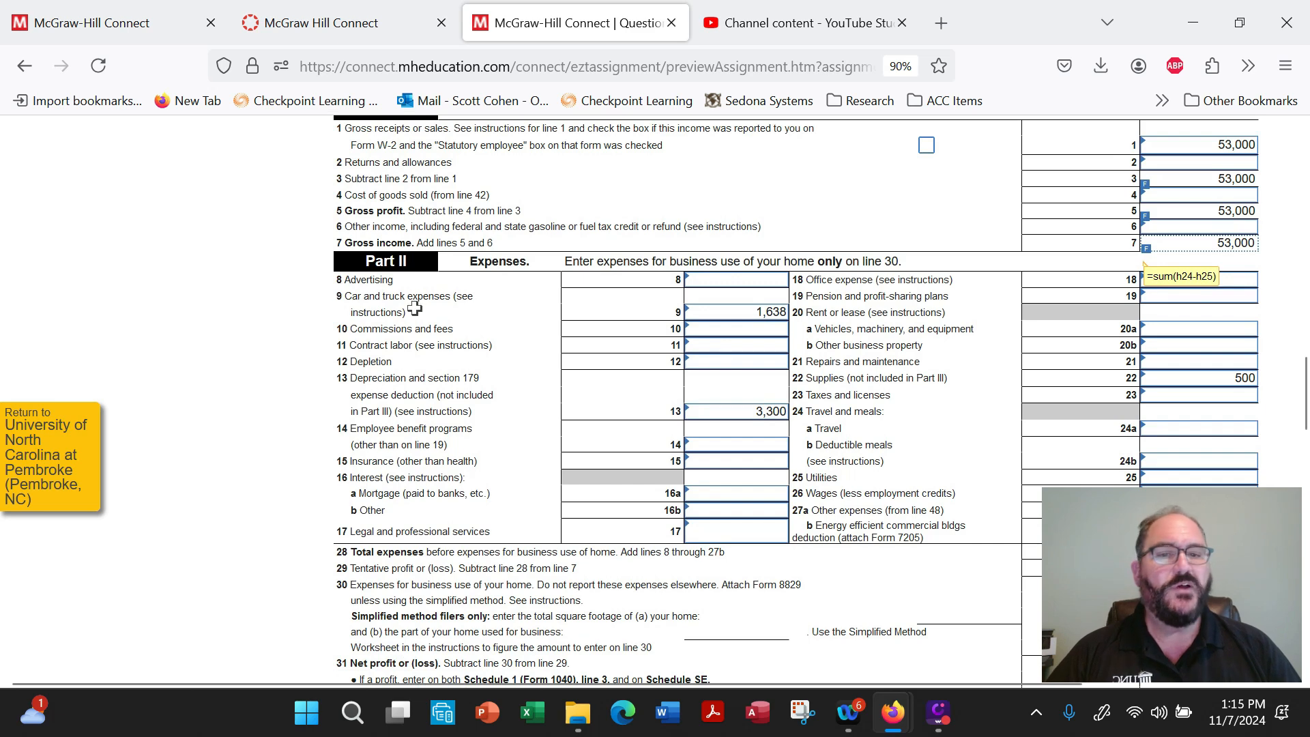
pyautogui.click(760, 314)
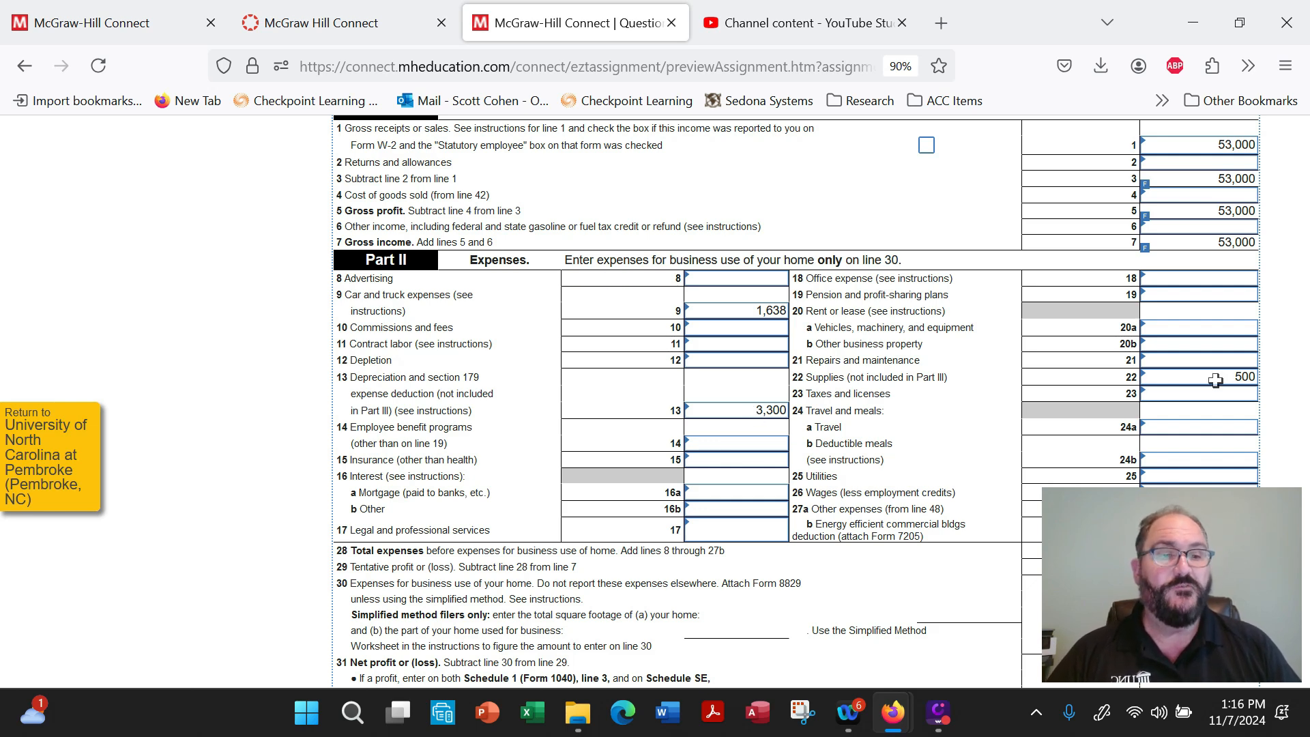
pyautogui.scroll(-2, 1216, 380)
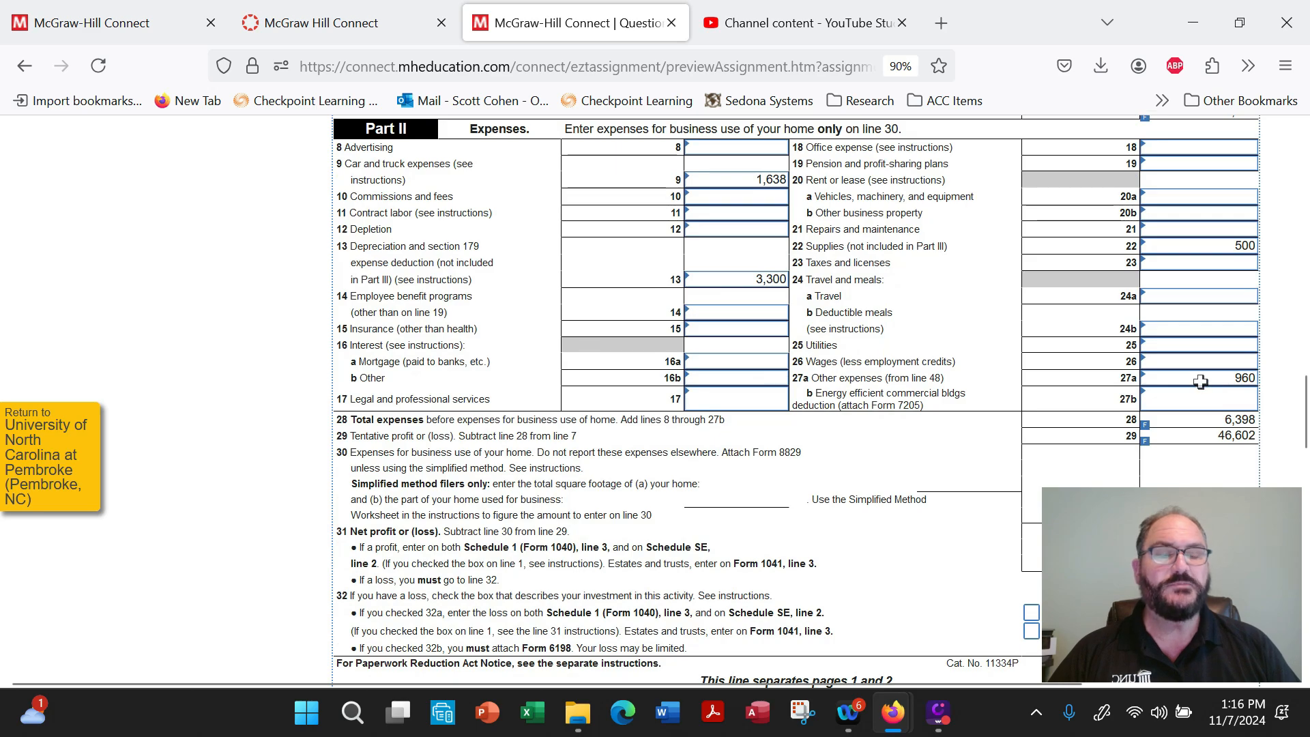
pyautogui.scroll(-2, 1201, 383)
pyautogui.scroll(-10, 813, 393)
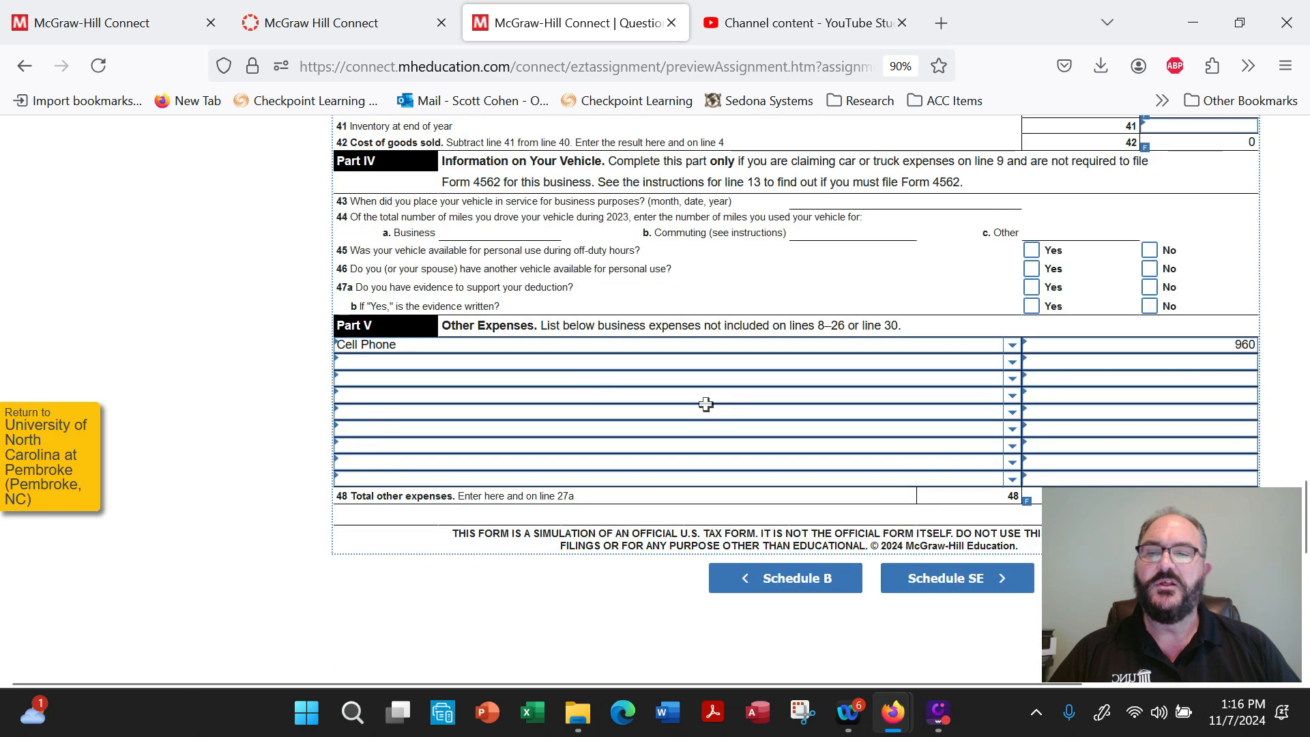
pyautogui.scroll(10, 832, 348)
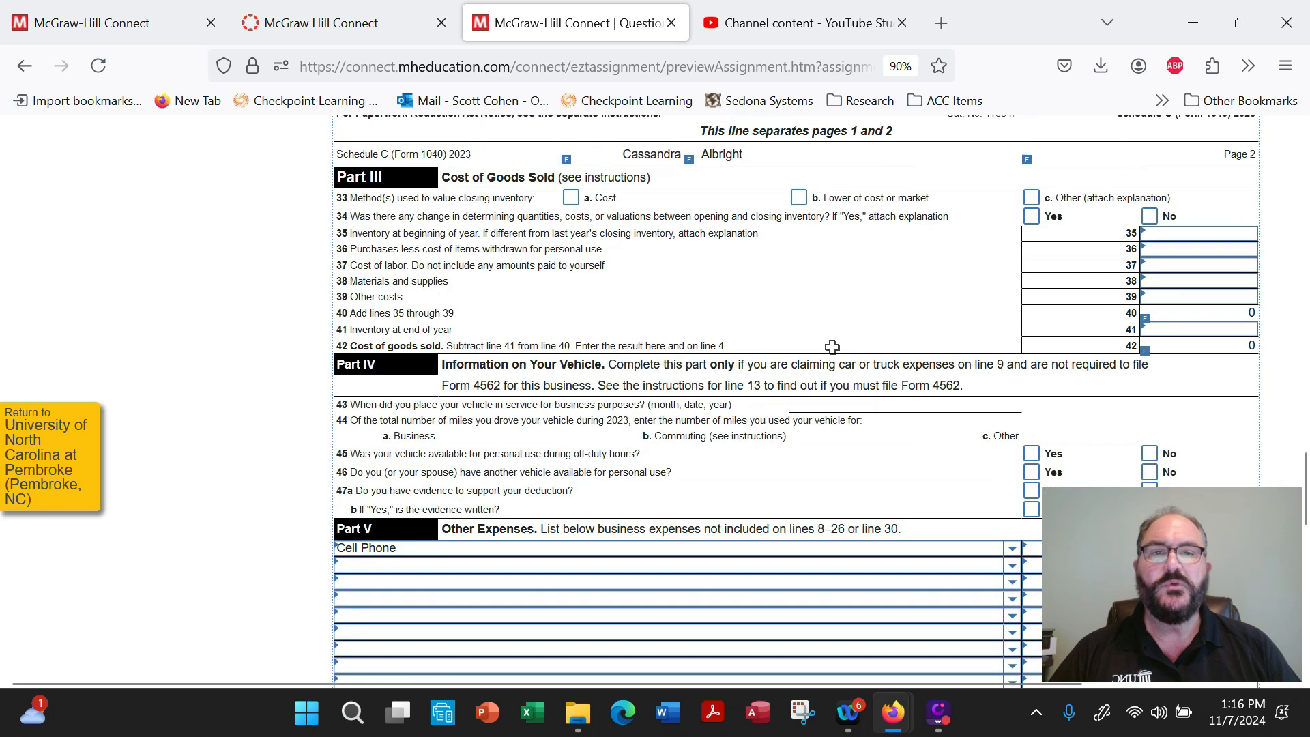
pyautogui.scroll(5, 831, 348)
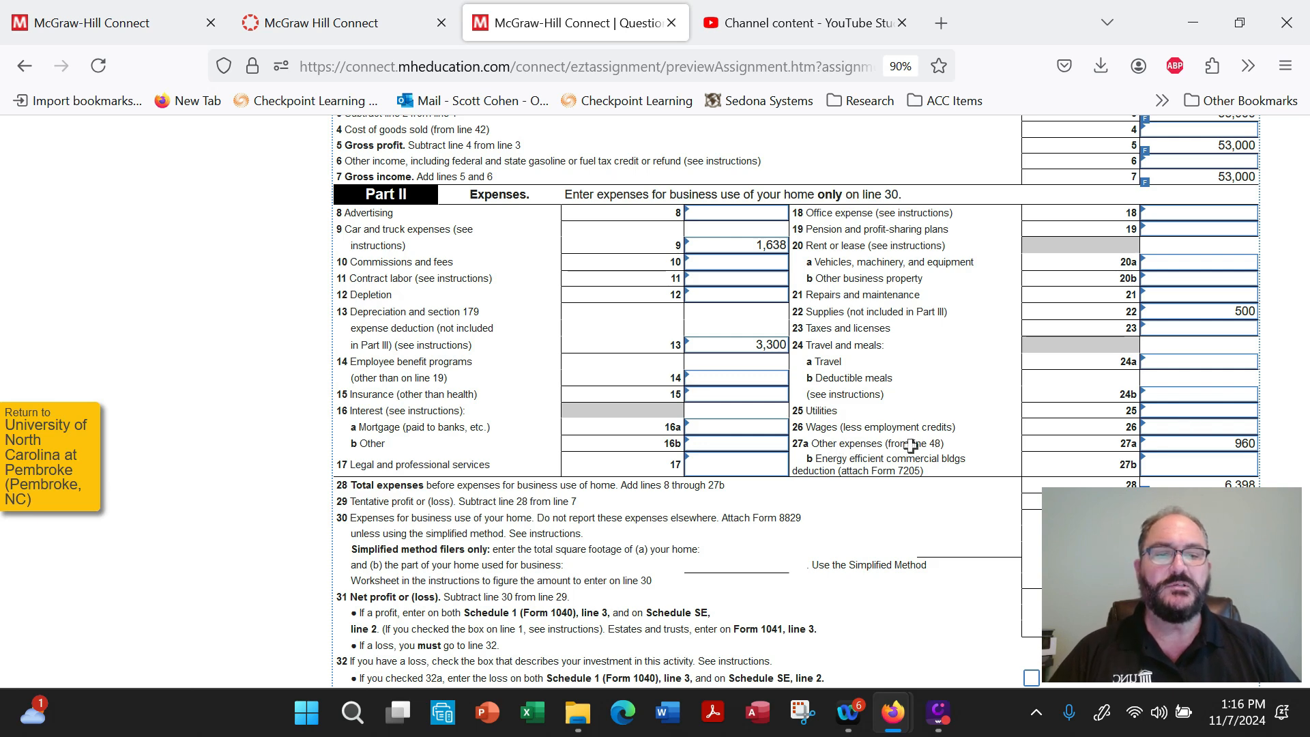
# Check Schedule C's total expenses on line 28, tentative profit on line 29, and net profit on line 31.
pyautogui.scroll(-3, 959, 463)
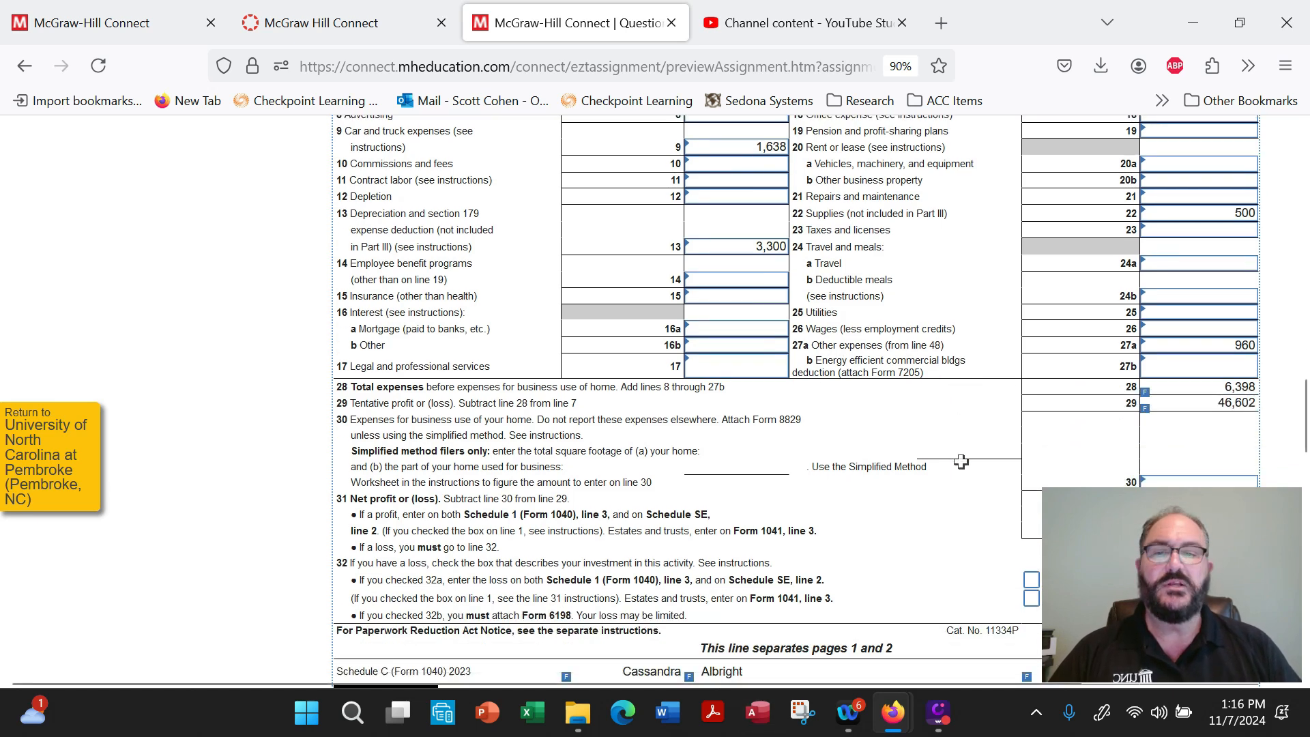
pyautogui.moveTo(1208, 386)
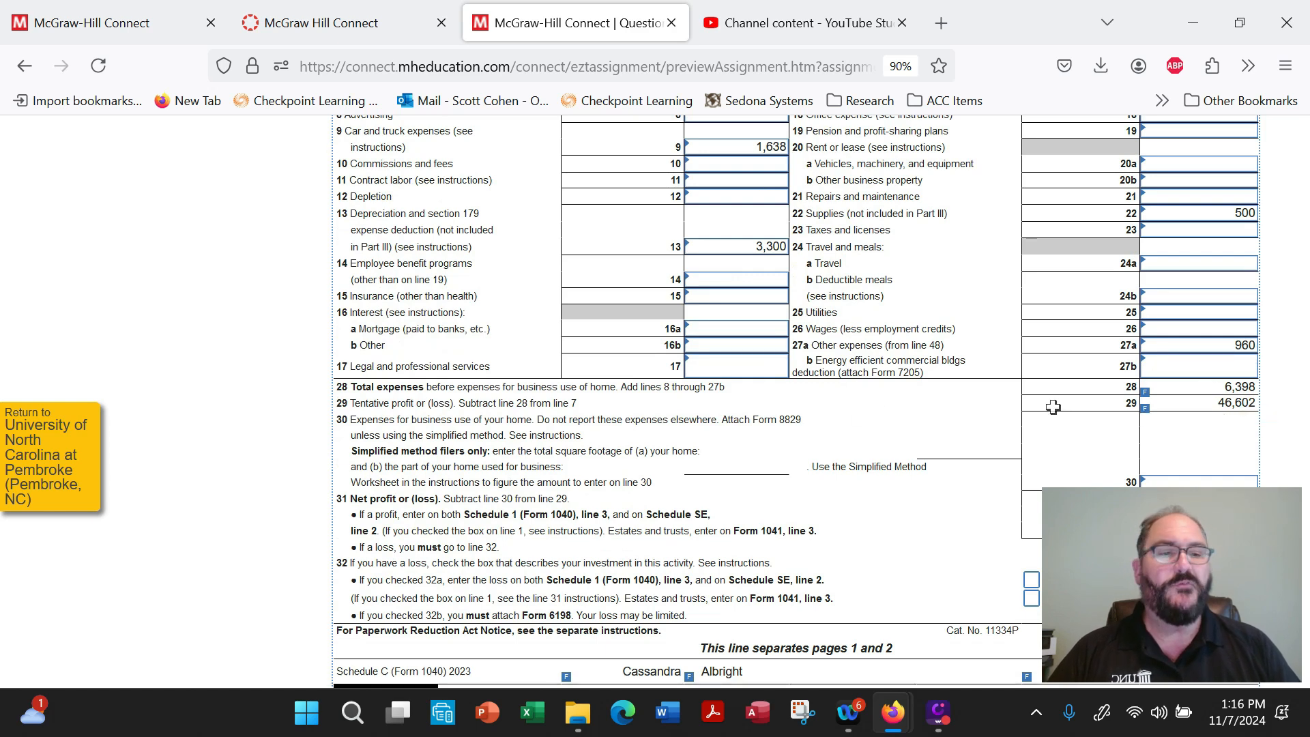
pyautogui.moveTo(1217, 408)
pyautogui.scroll(-3, 1217, 408)
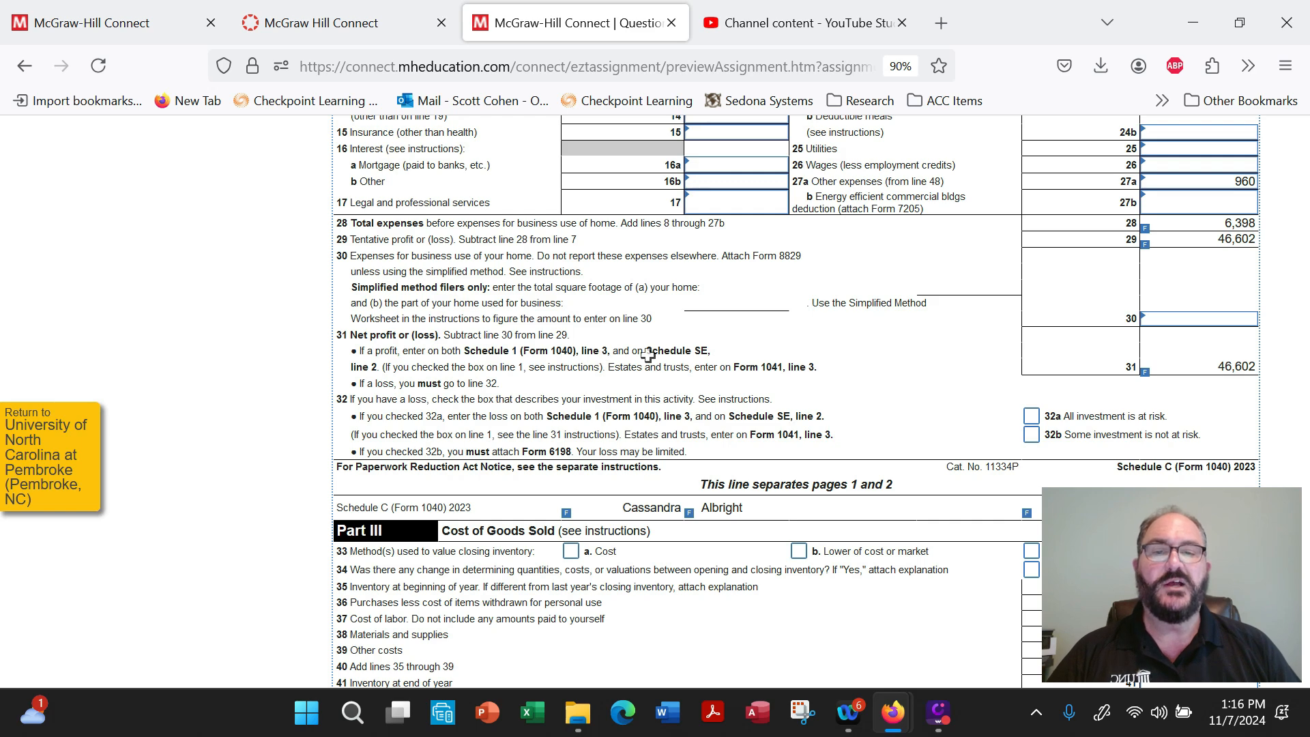
pyautogui.click(1224, 375)
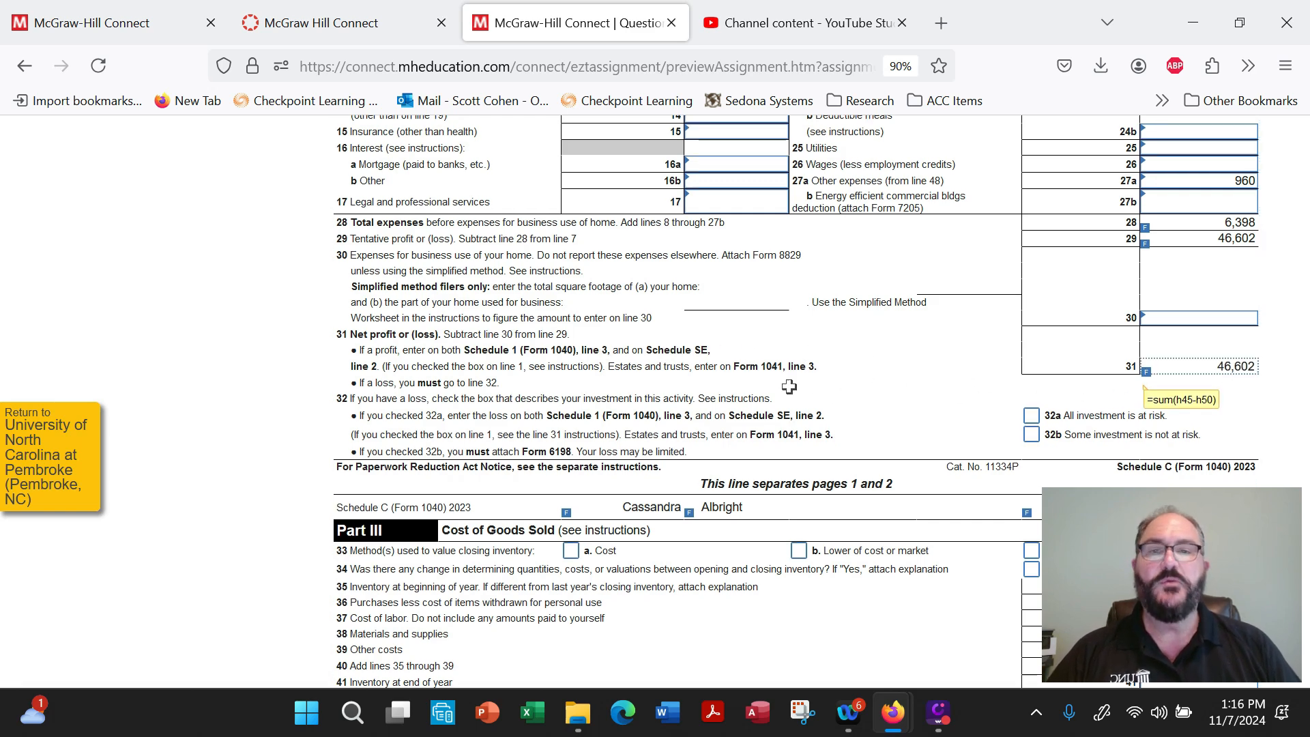
# Open Schedule 1 and review the business income on line 3, the additional income on line 10, and the Part II adjustments.
pyautogui.scroll(8, 793, 386)
pyautogui.scroll(6, 793, 387)
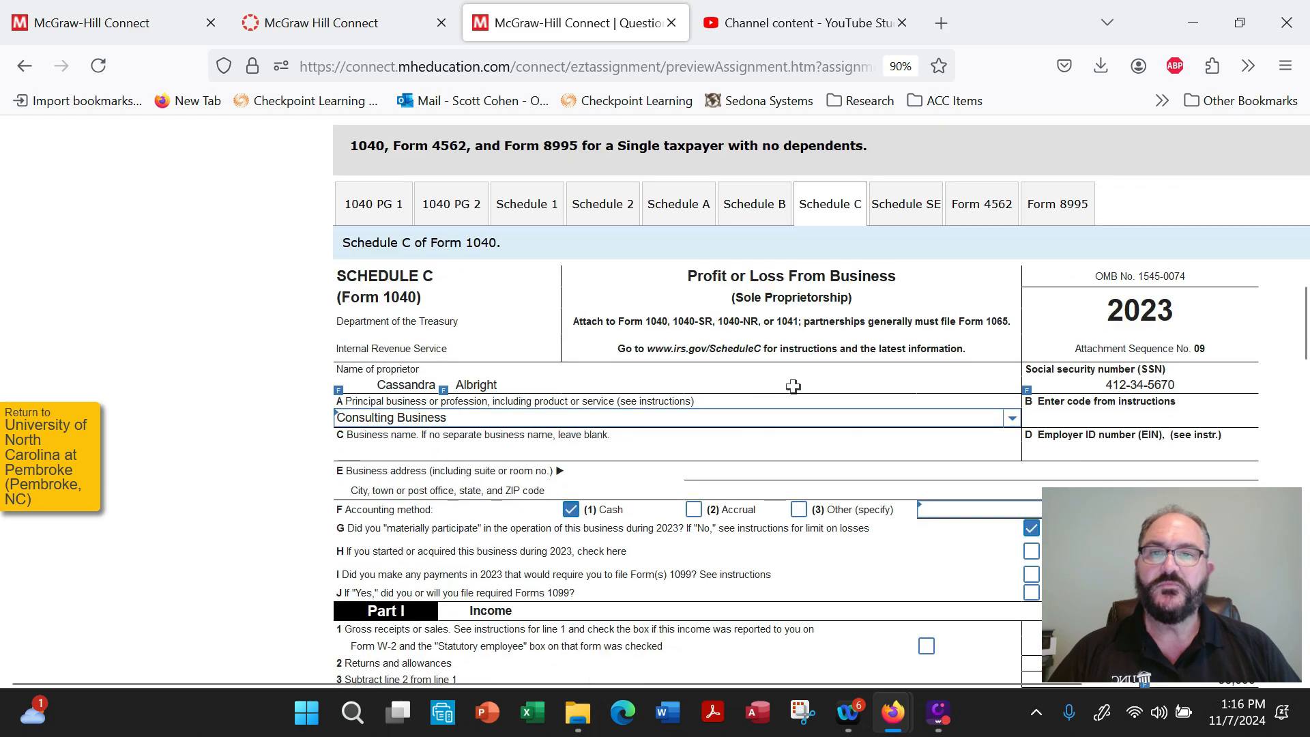
pyautogui.click(527, 325)
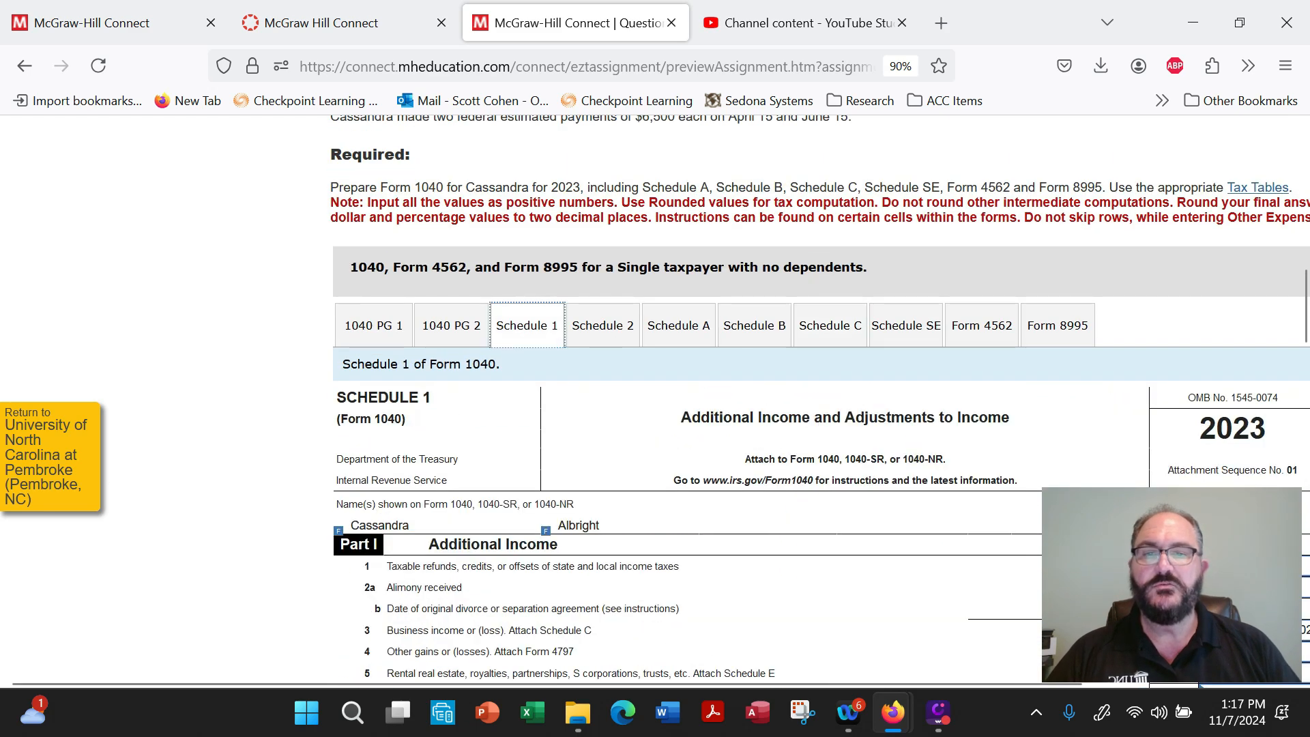
pyautogui.scroll(-2, 852, 411)
pyautogui.scroll(-2, 801, 623)
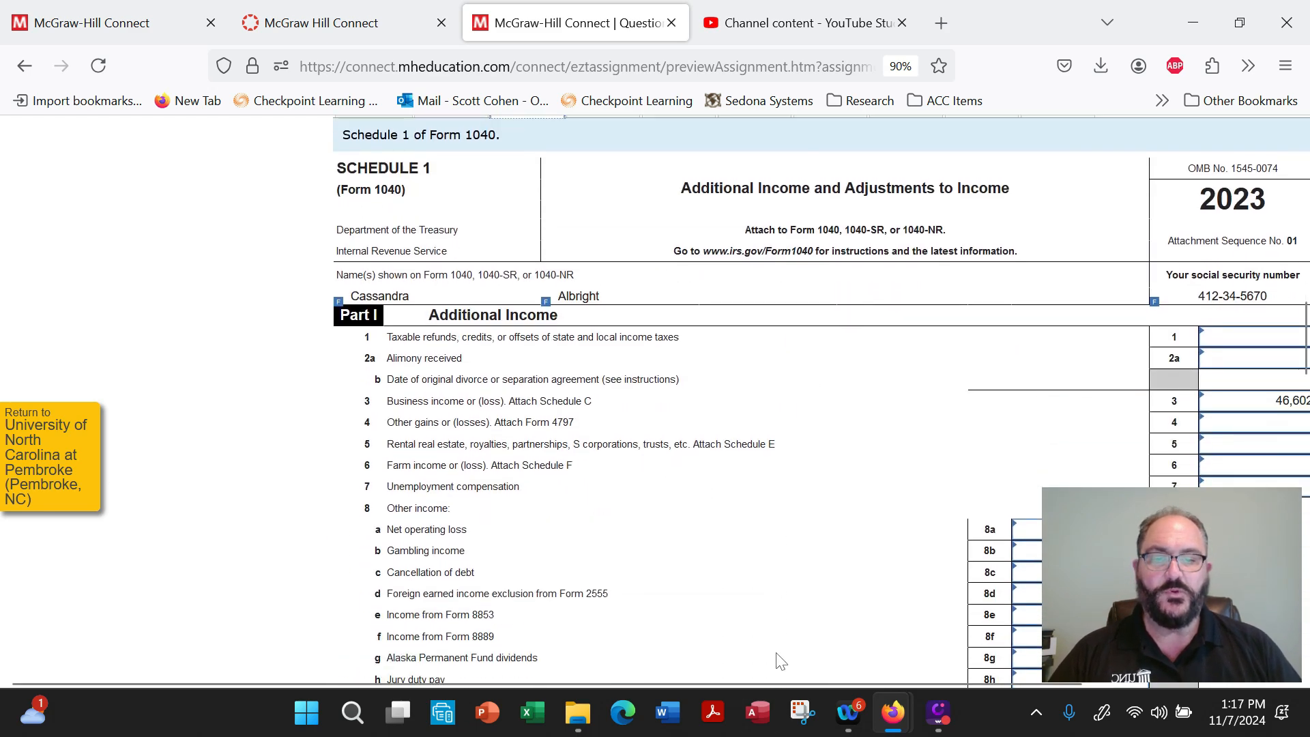
pyautogui.moveTo(776, 682); pyautogui.dragTo(964, 683)
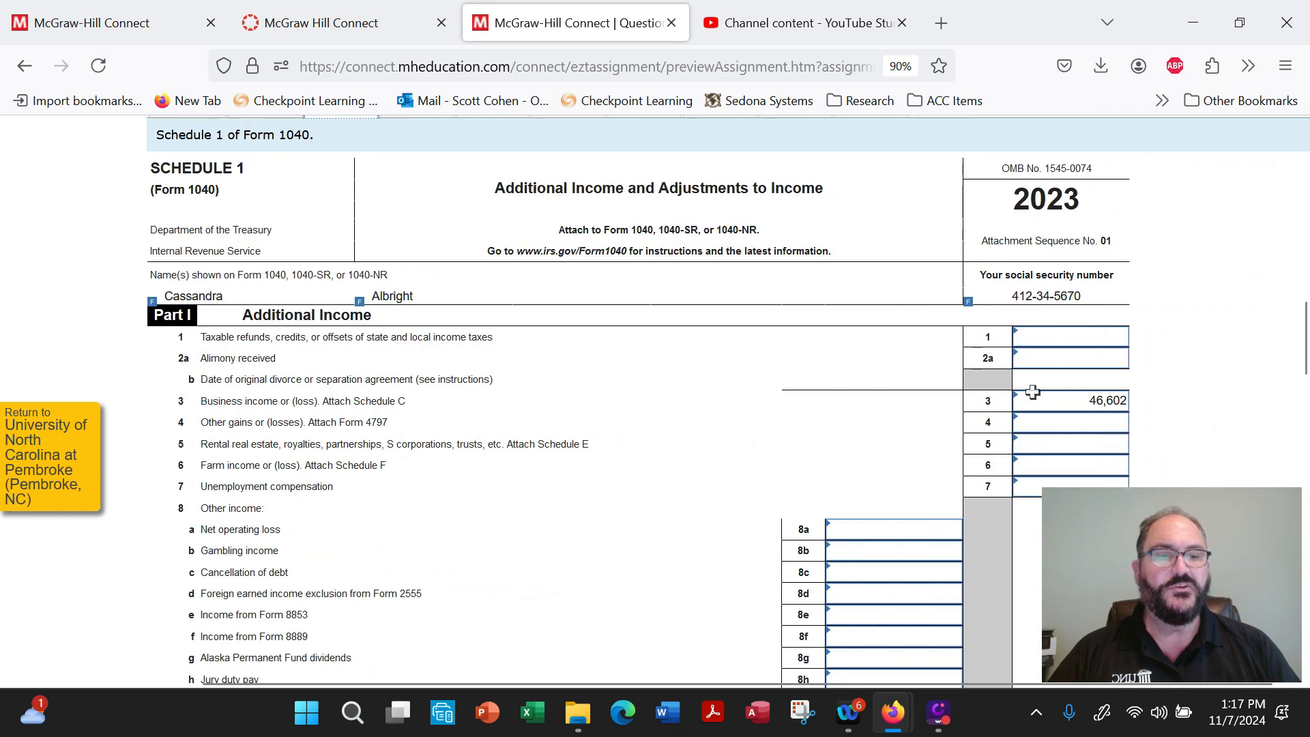
pyautogui.moveTo(1071, 402); pyautogui.dragTo(1138, 407)
pyautogui.scroll(-9, 676, 394)
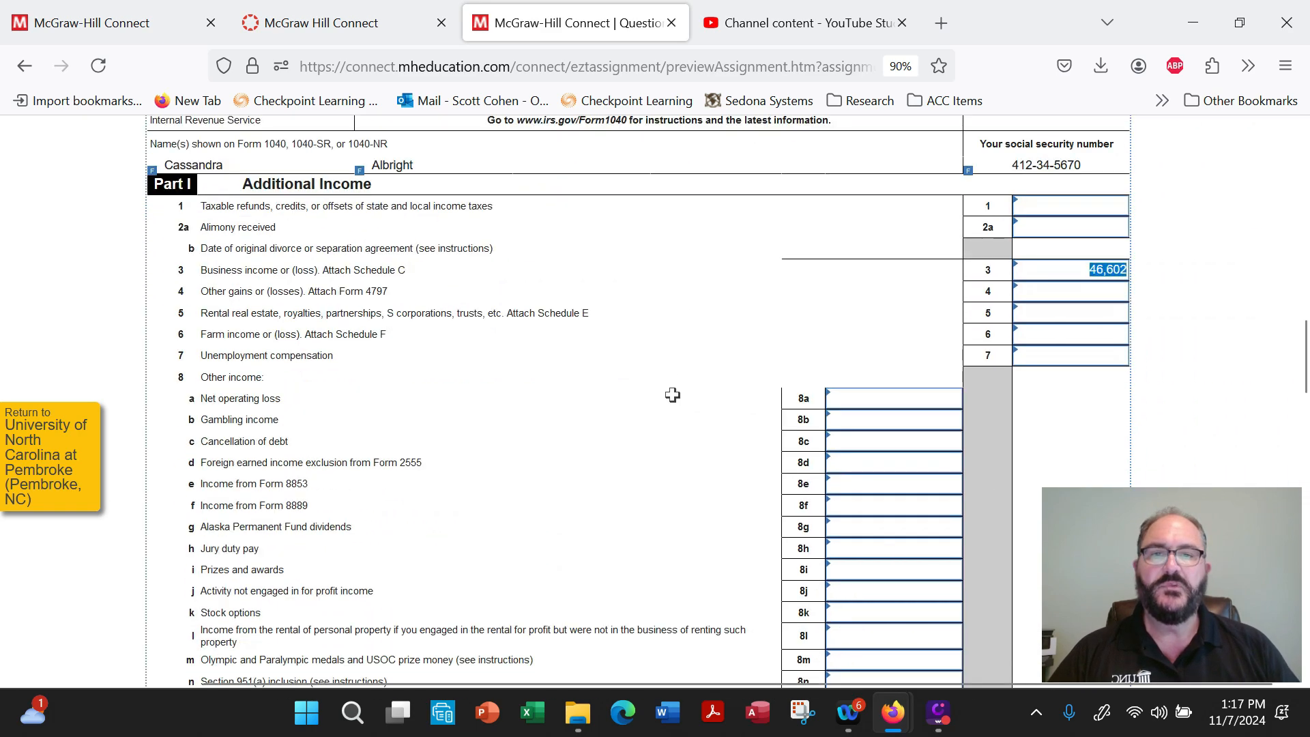
pyautogui.scroll(-2, 681, 398)
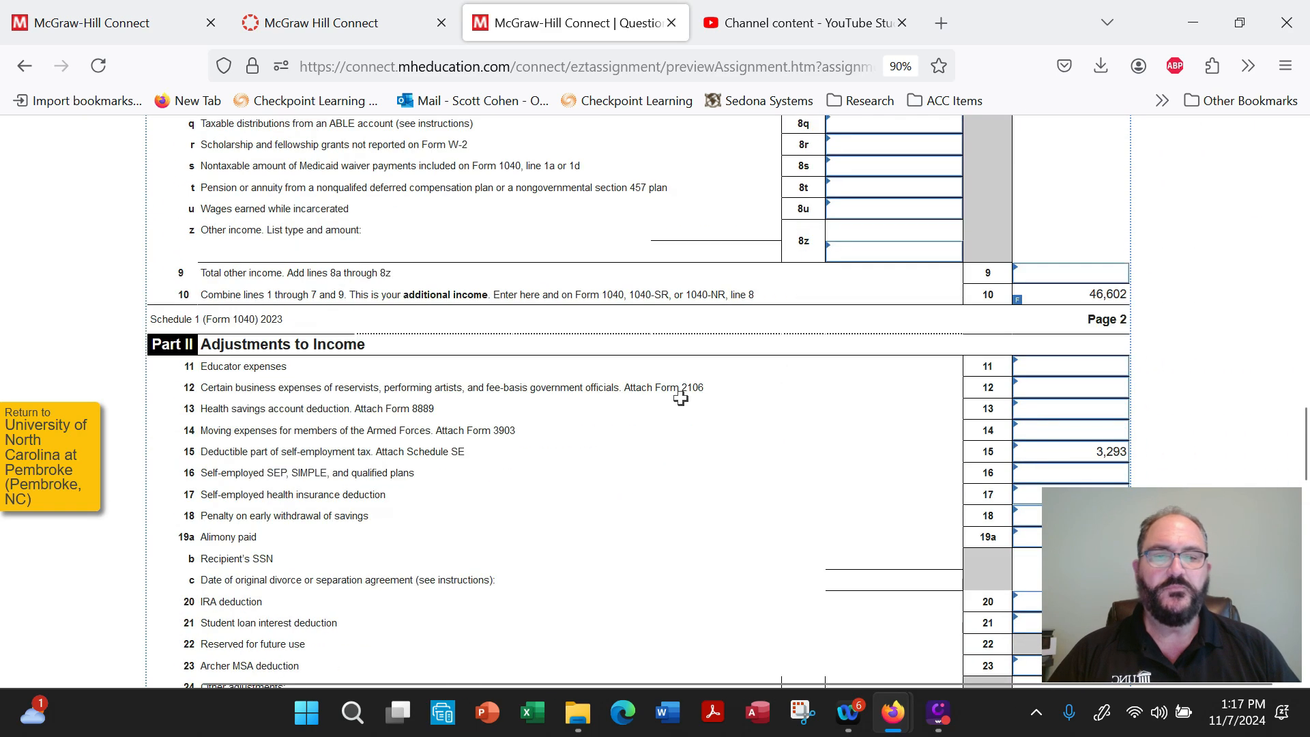
# Open Form 4562 and review the Section 179 maximum amount on line 1, total property cost on line 2, and the laptop computer on line 6.
pyautogui.scroll(10, 681, 398)
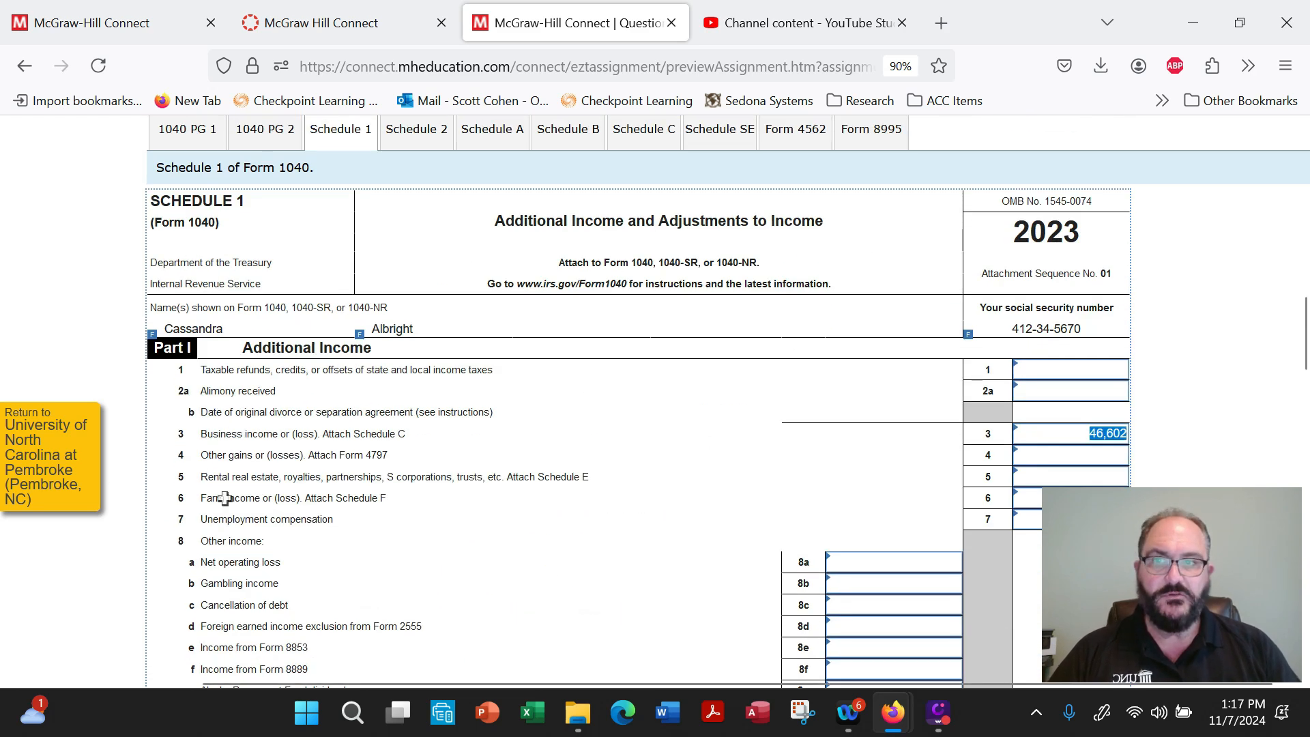
pyautogui.scroll(2, 539, 382)
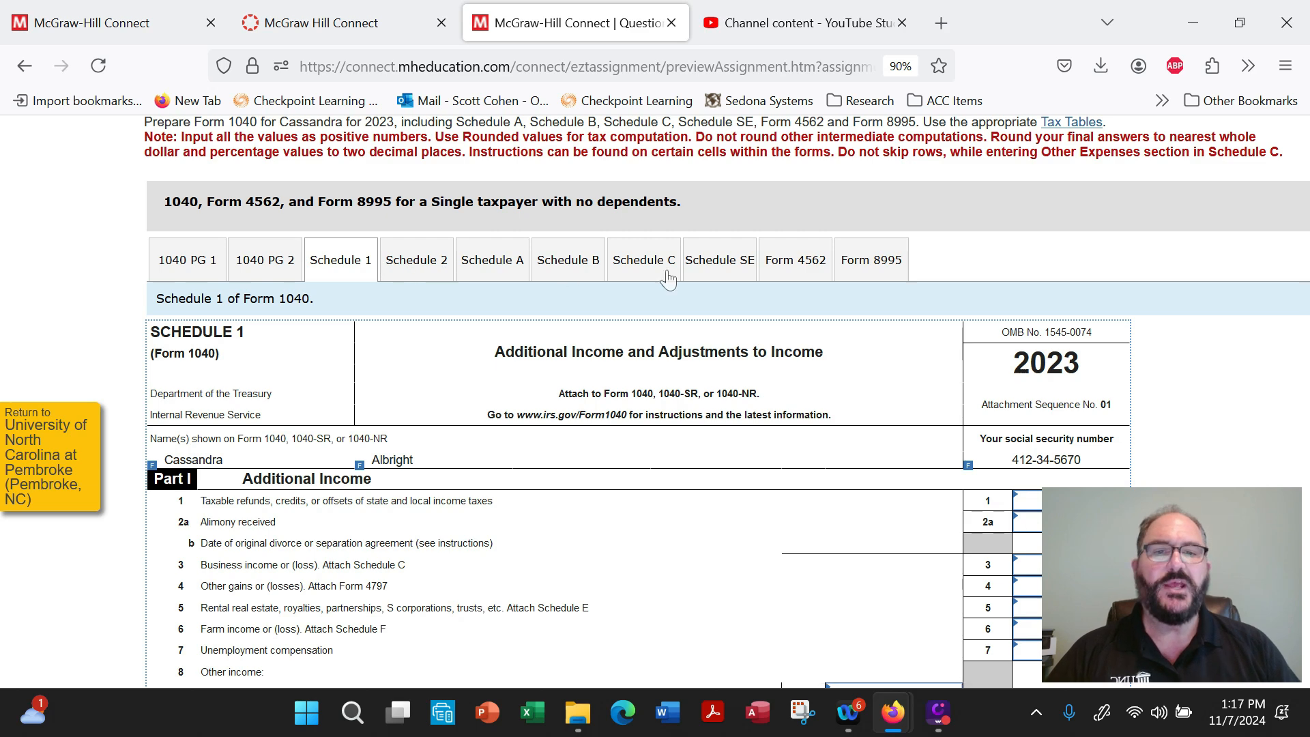
pyautogui.click(805, 268)
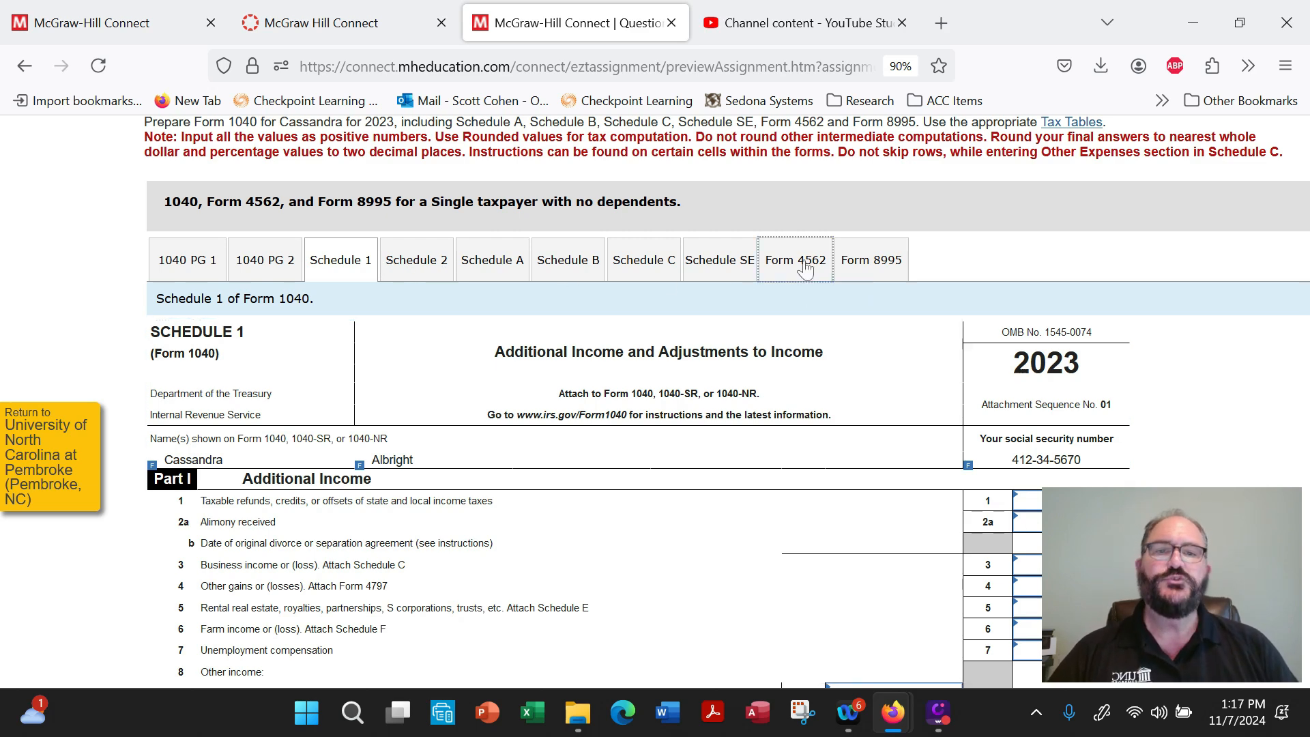
pyautogui.scroll(-2, 625, 373)
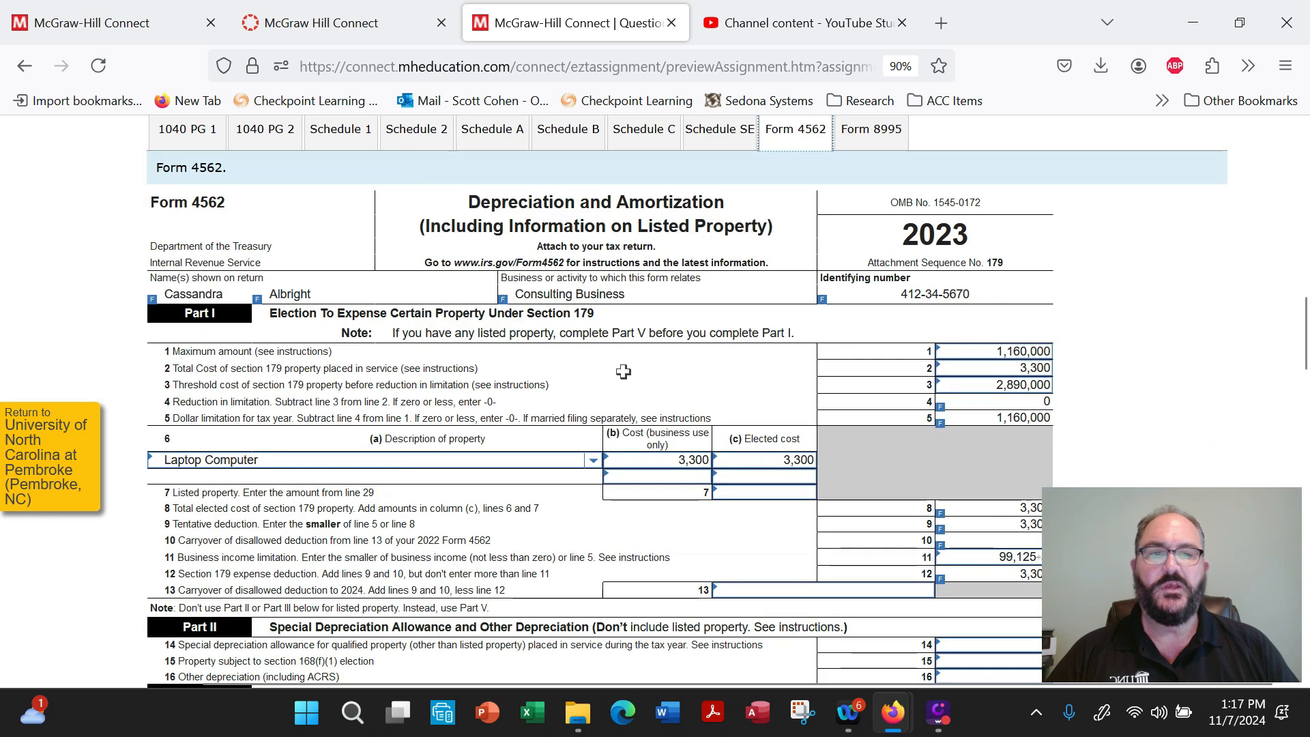
pyautogui.moveTo(975, 352); pyautogui.dragTo(1068, 357)
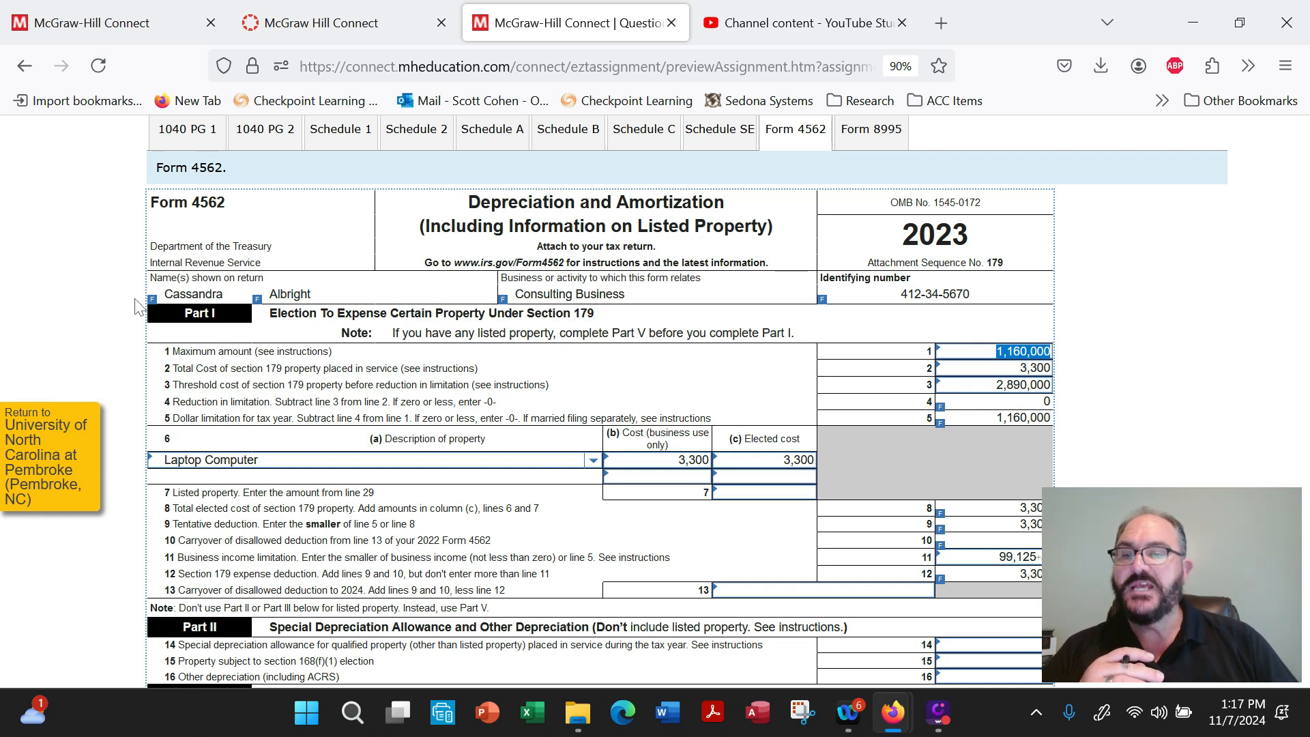
pyautogui.moveTo(1001, 369); pyautogui.dragTo(1040, 367)
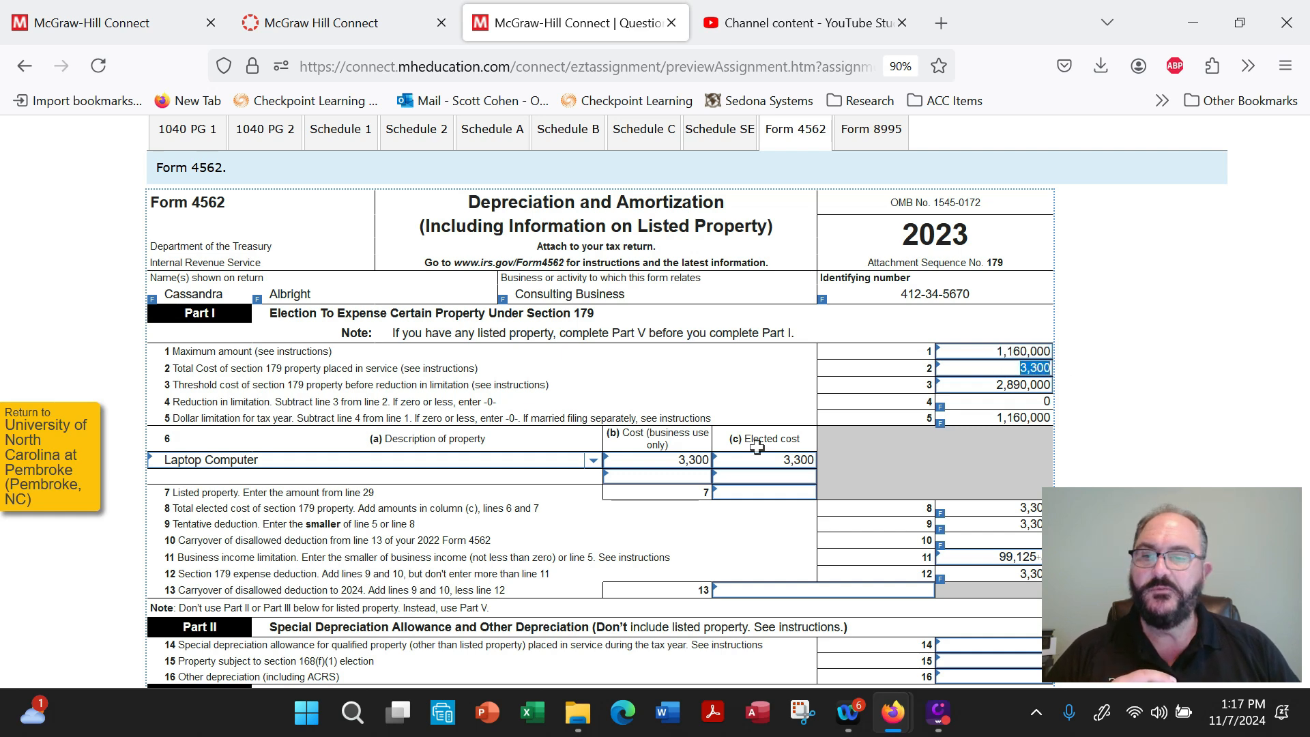
pyautogui.moveTo(172, 459); pyautogui.dragTo(828, 464)
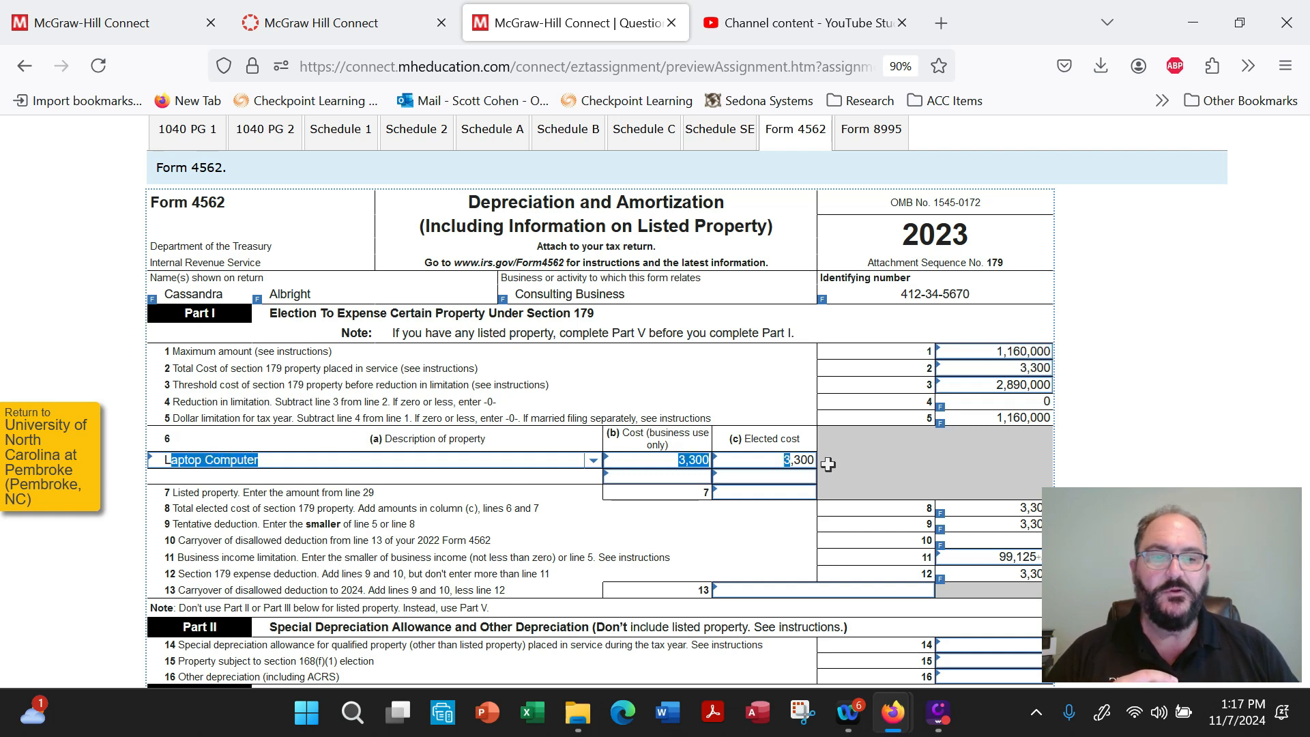
# Review Form 4562's tentative deduction on line 9, business income limitation on line 11, and Section 179 expense deduction on line 12.
pyautogui.click(947, 470)
pyautogui.scroll(-3, 1126, 482)
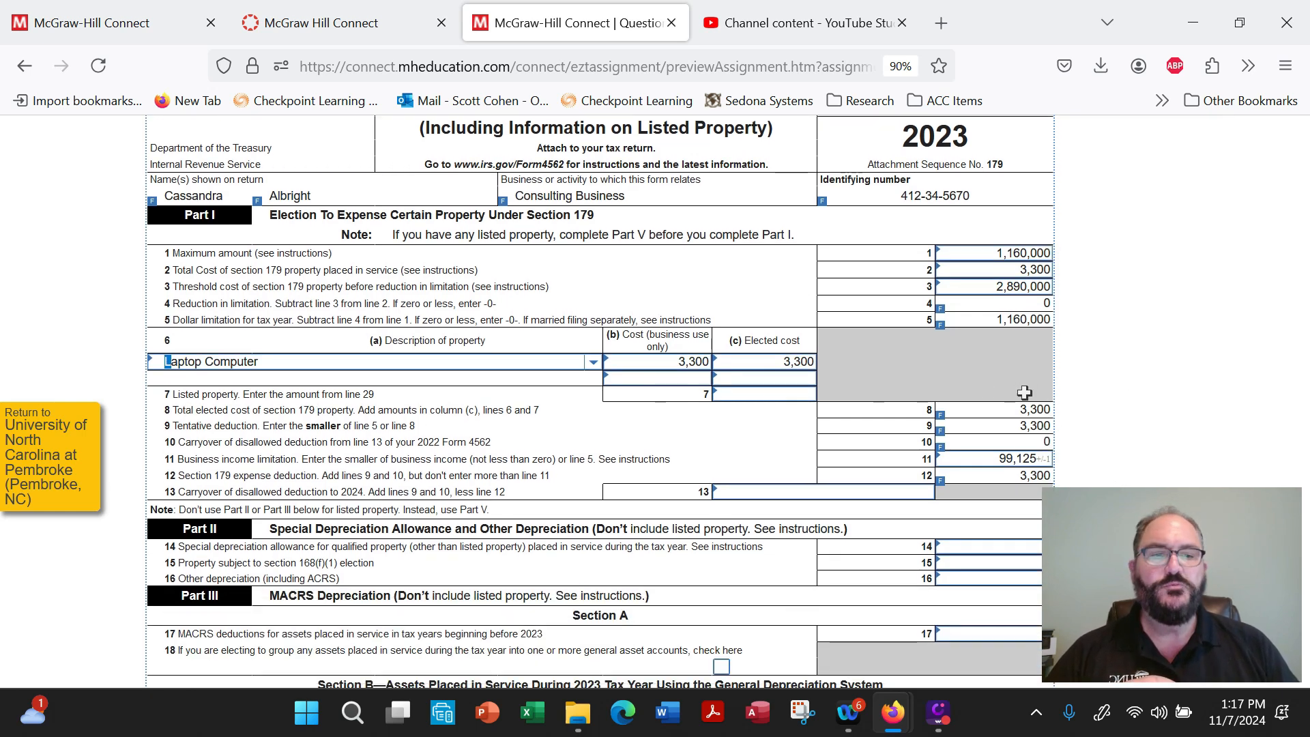
pyautogui.moveTo(1026, 414)
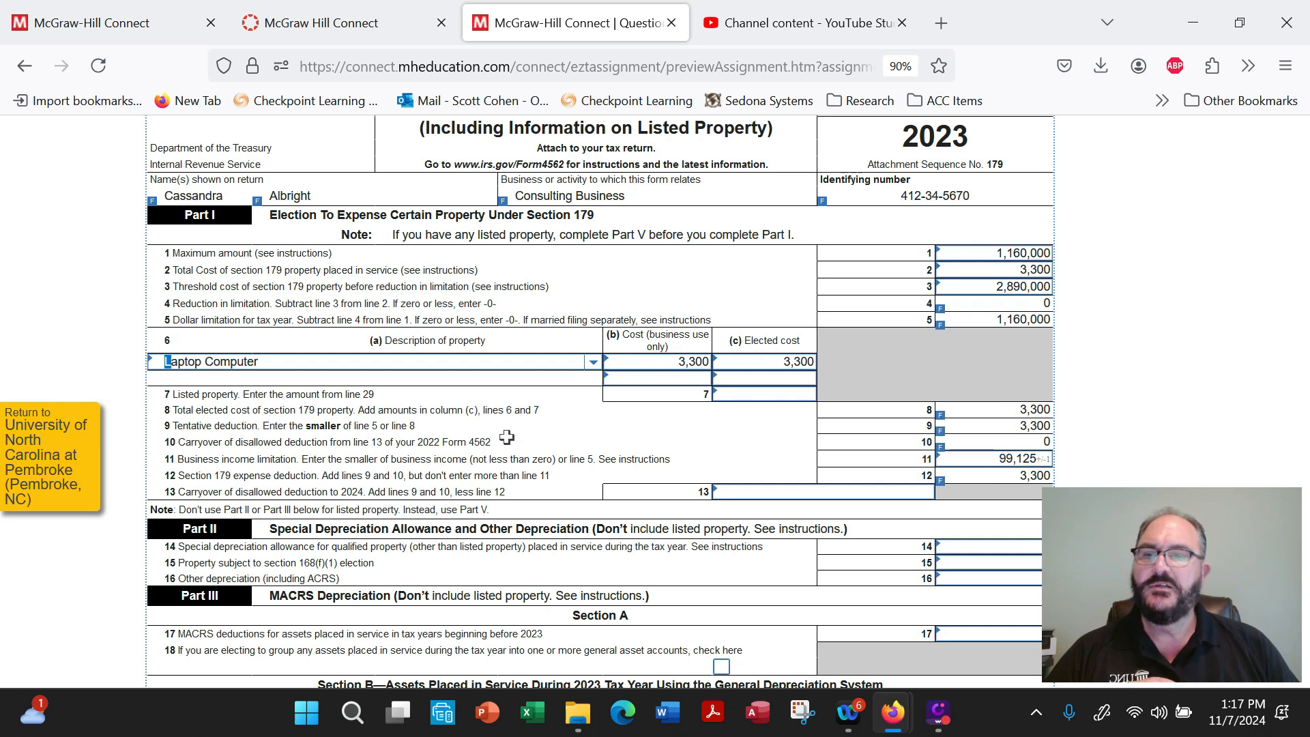
pyautogui.moveTo(261, 426); pyautogui.dragTo(415, 430)
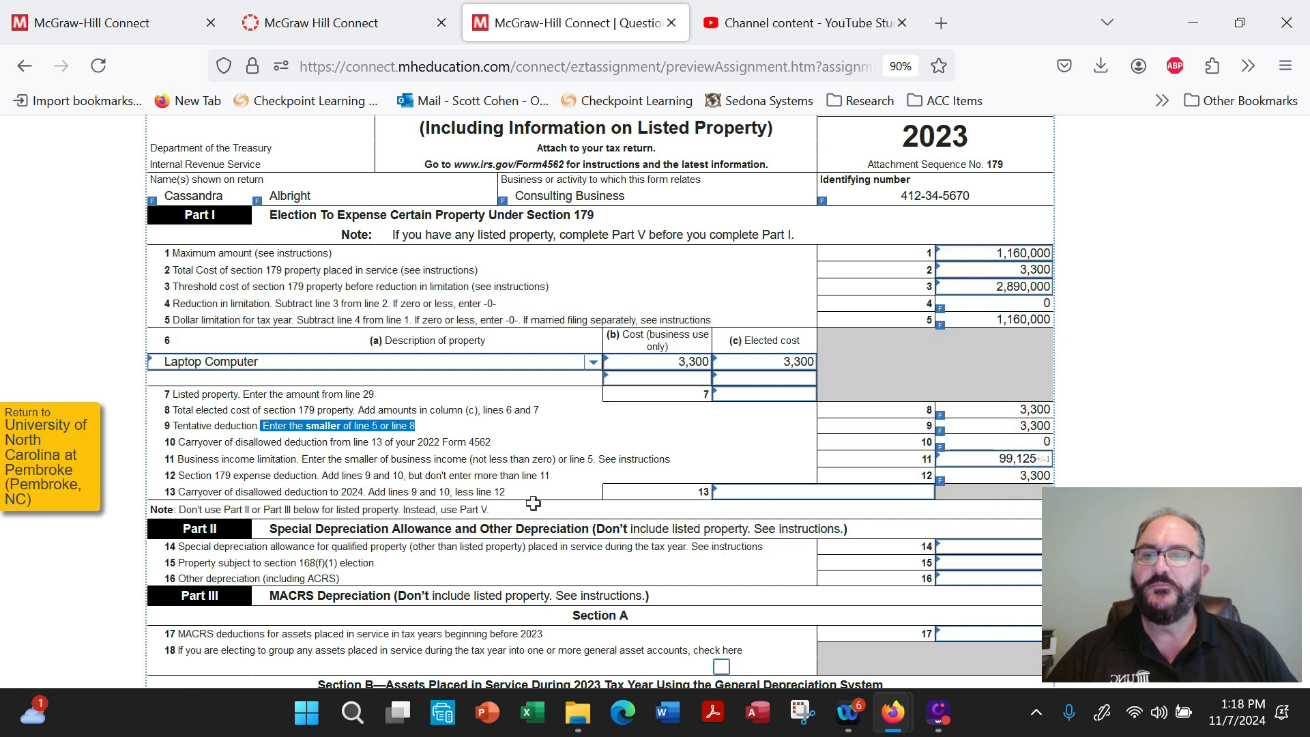
pyautogui.moveTo(184, 461); pyautogui.dragTo(705, 462)
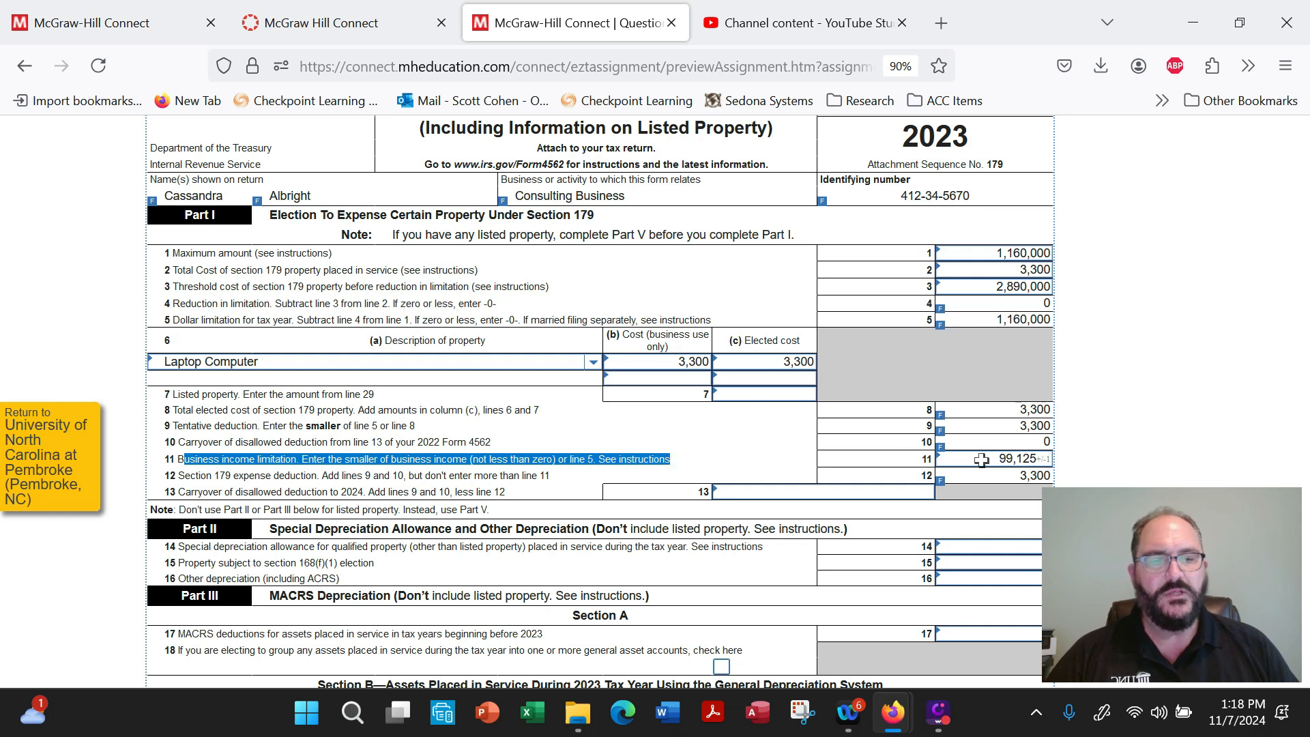
pyautogui.moveTo(998, 462); pyautogui.dragTo(1049, 459)
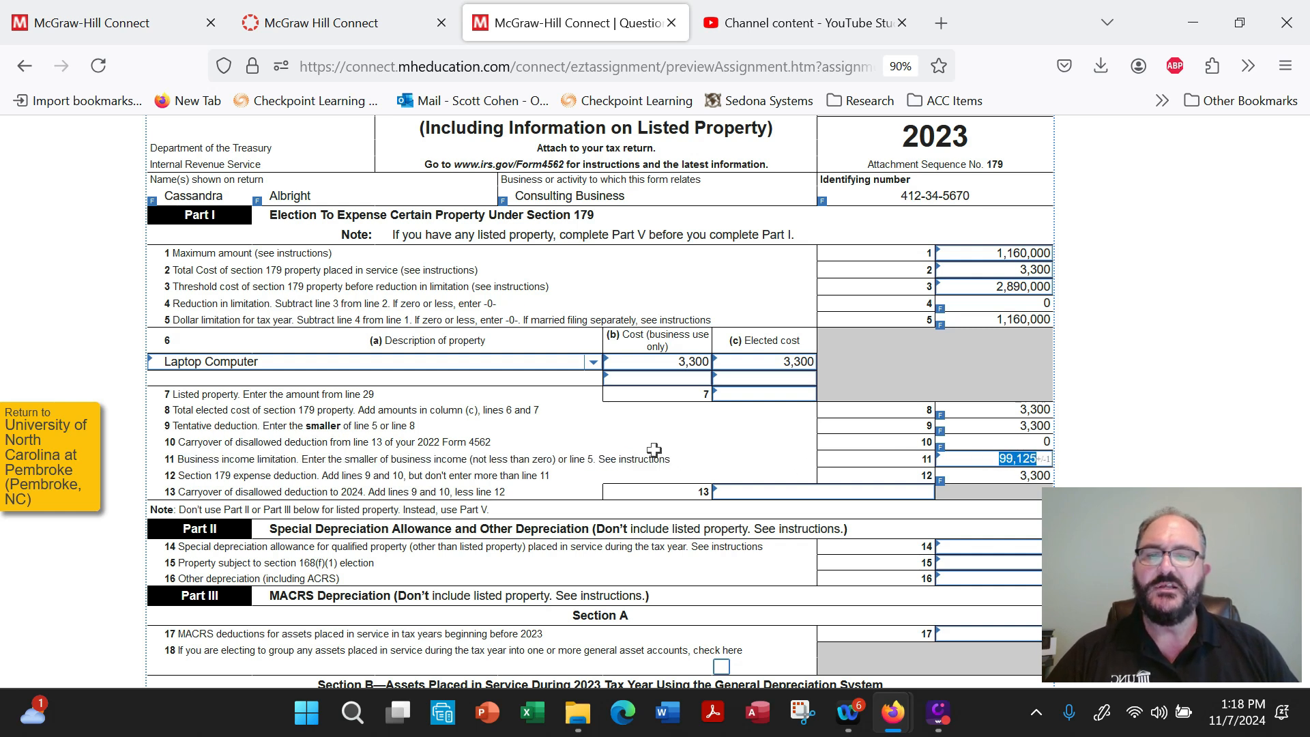
pyautogui.scroll(-1, 655, 450)
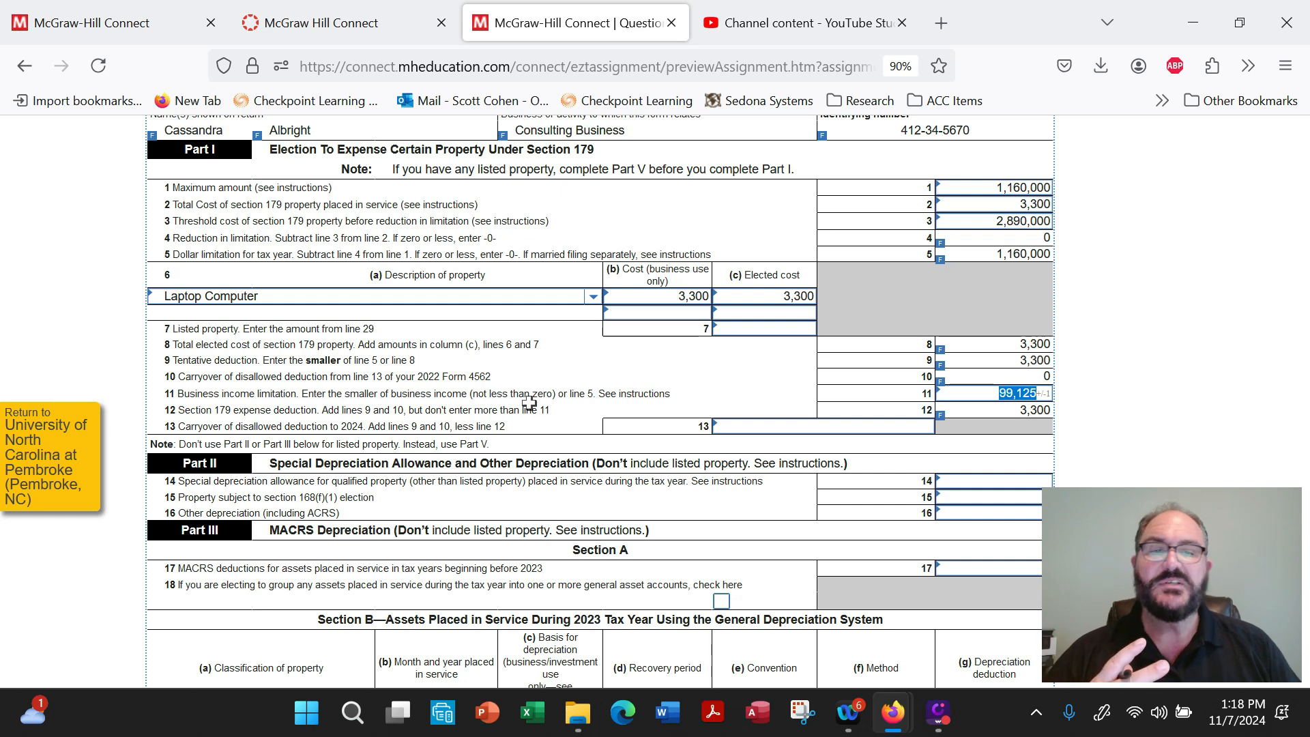
pyautogui.moveTo(994, 404)
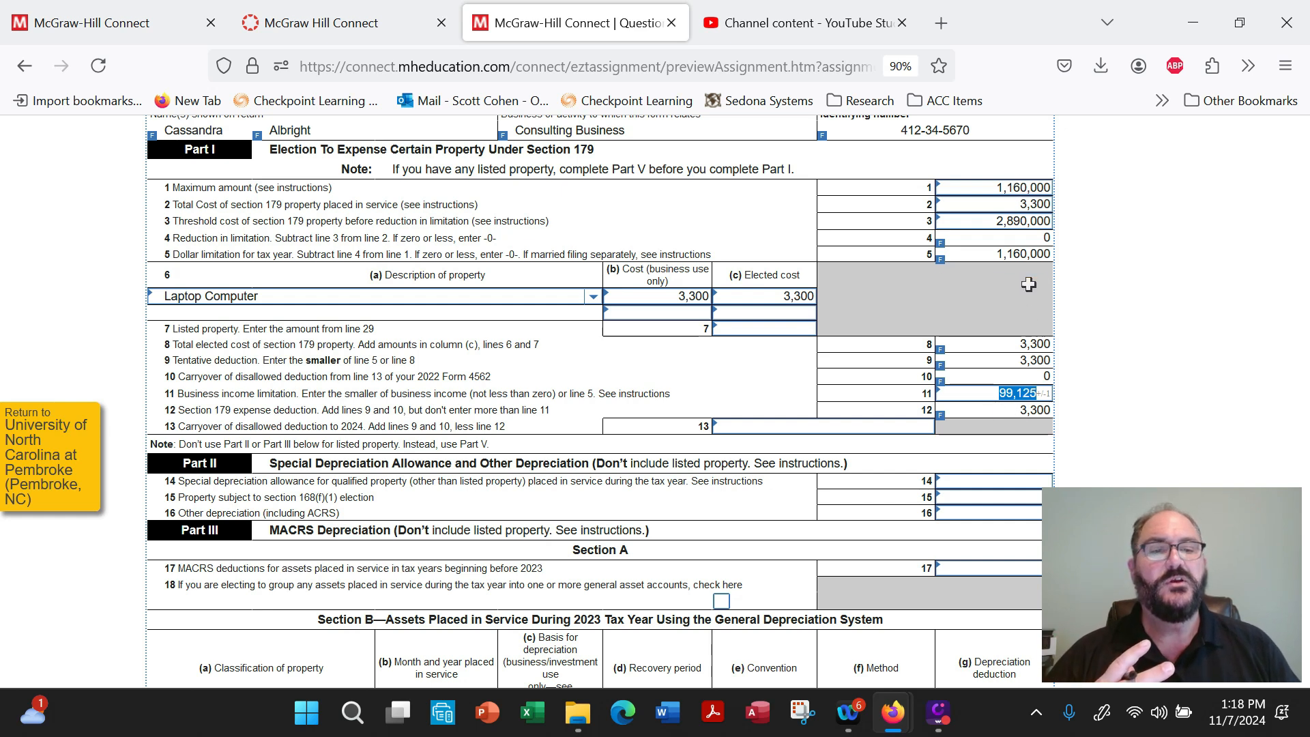
pyautogui.click(1044, 409)
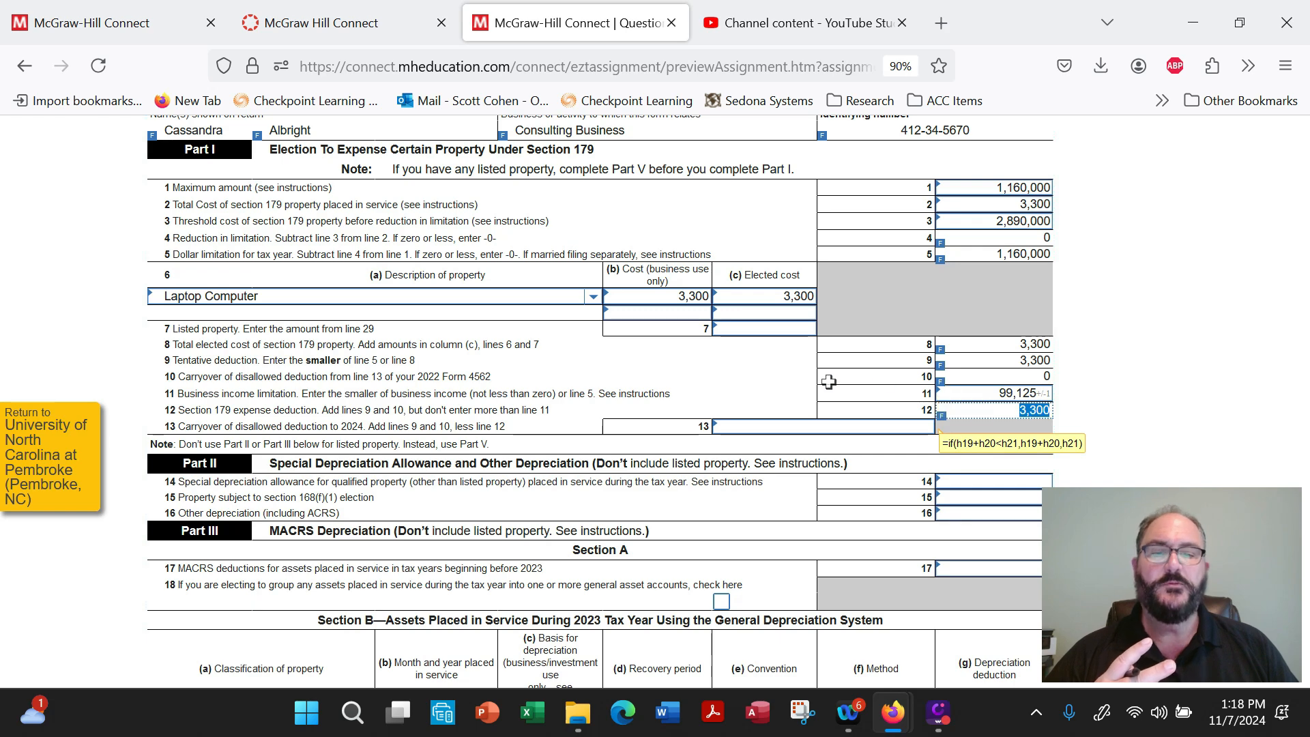
# Look over Form 4562's depreciation sections in Parts II and III, and check the total on line 22 of the Part IV summary.
pyautogui.scroll(-4, 791, 378)
pyautogui.scroll(1, 791, 378)
pyautogui.scroll(-5, 791, 379)
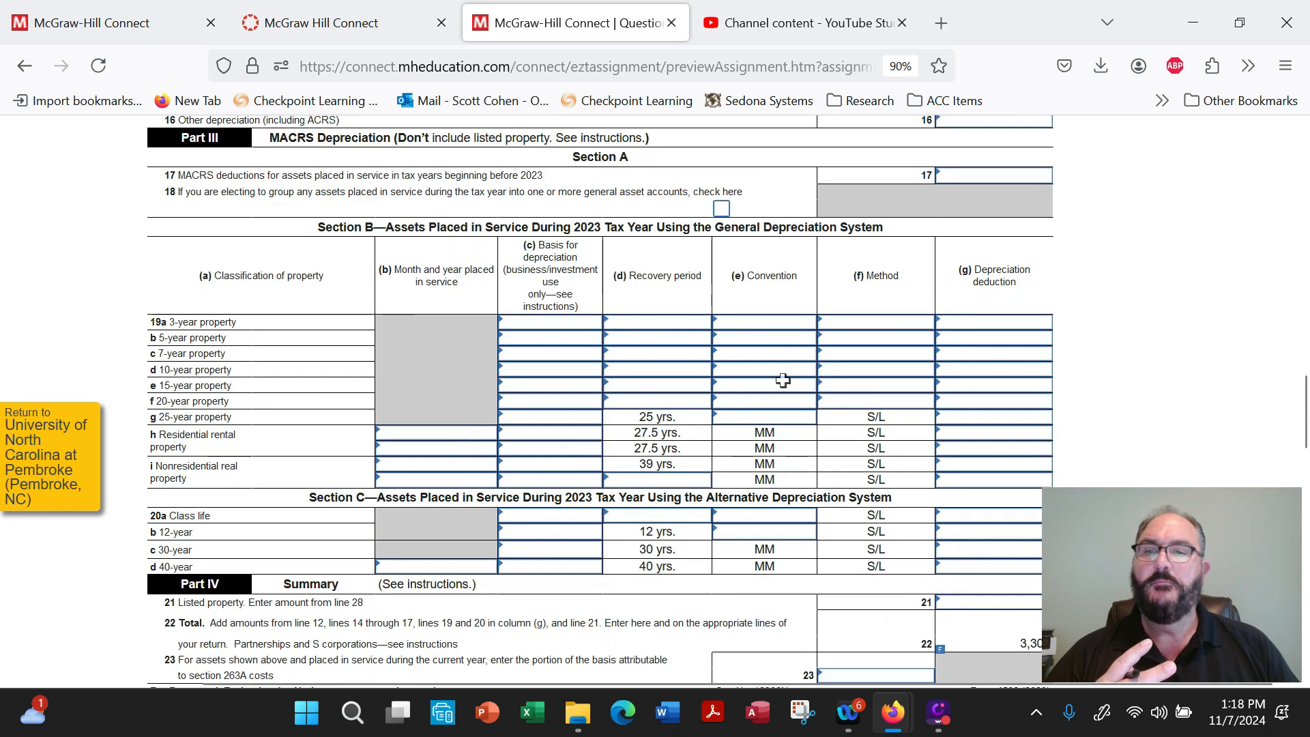
pyautogui.scroll(2, 784, 380)
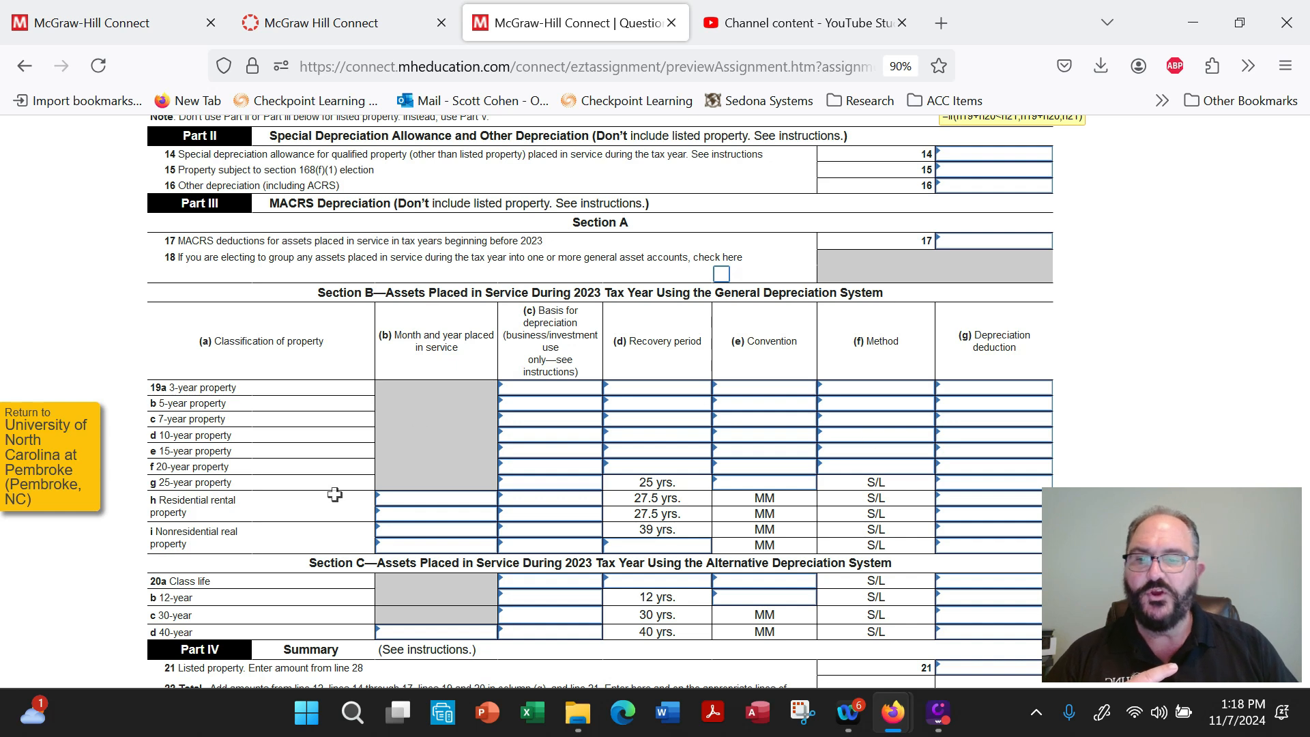
pyautogui.scroll(-6, 334, 494)
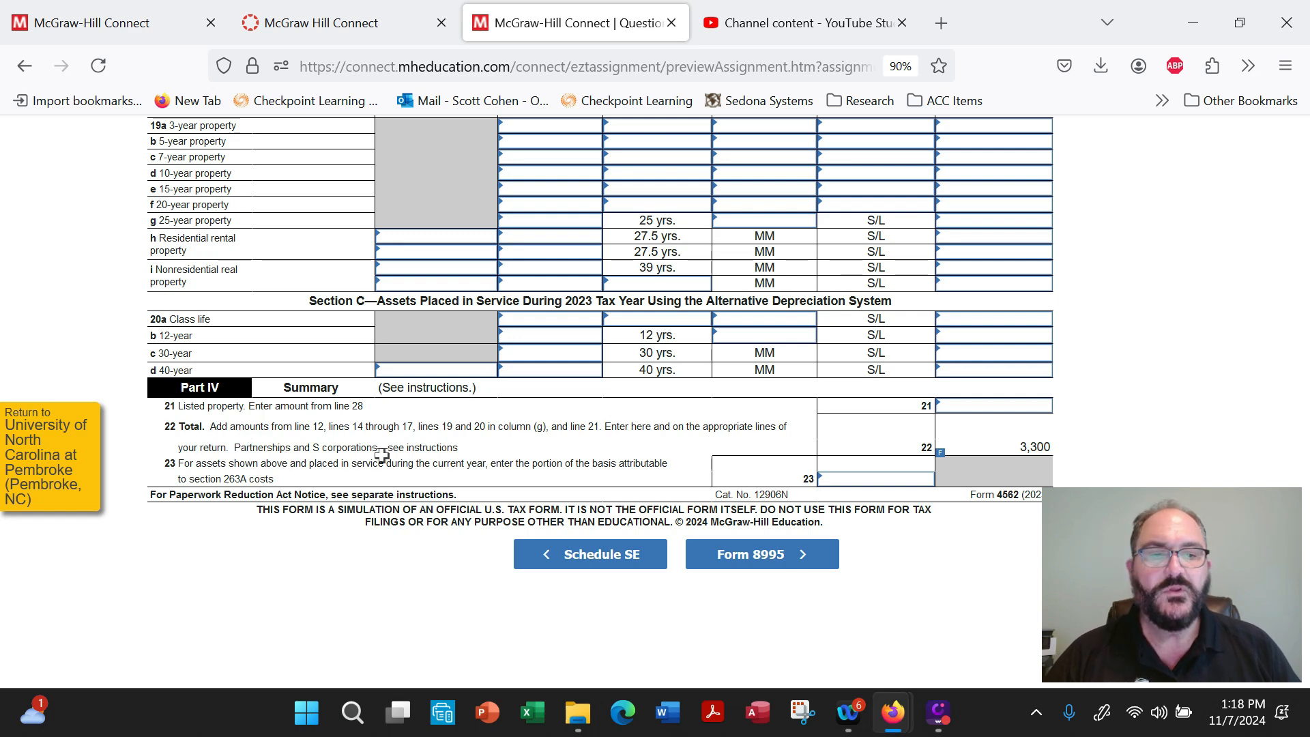
pyautogui.moveTo(980, 448)
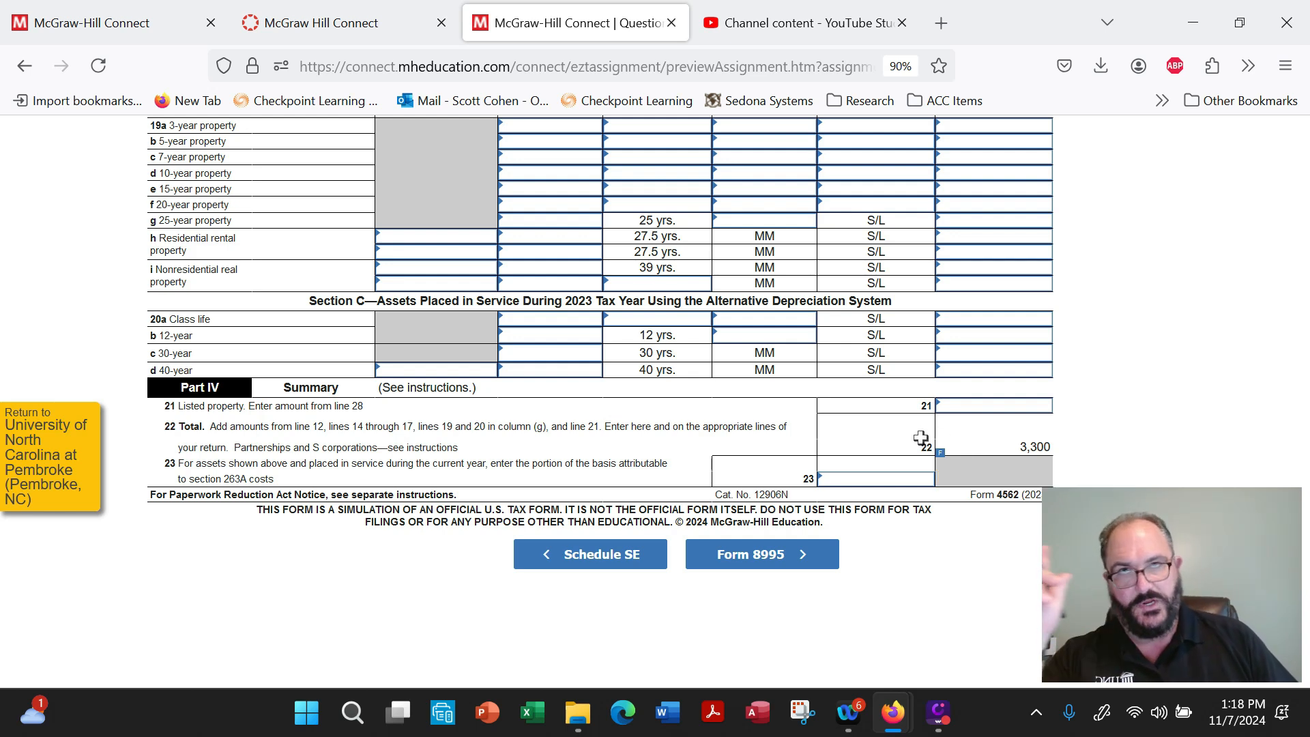
# Open Schedule SE and review the net profit on line 2 and the 92.35% calculation on line 4a.
pyautogui.scroll(4, 737, 478)
pyautogui.scroll(10, 735, 476)
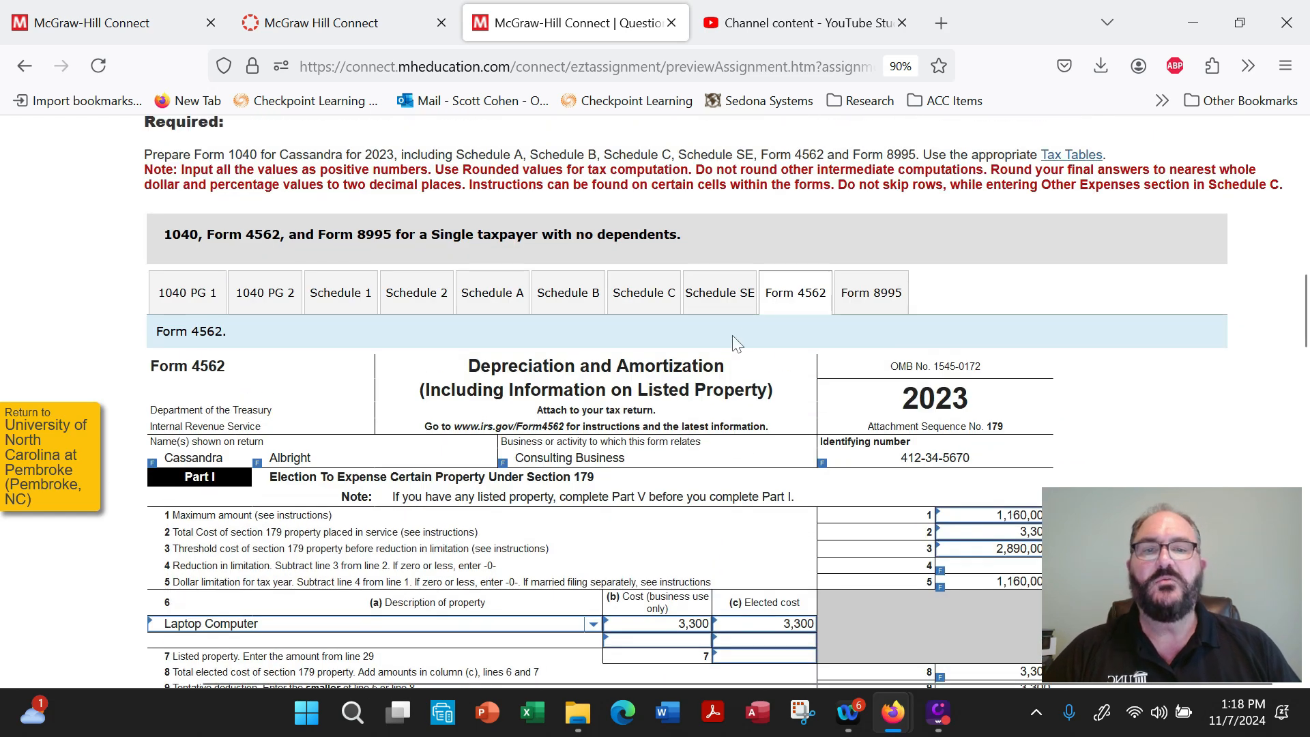
pyautogui.click(727, 303)
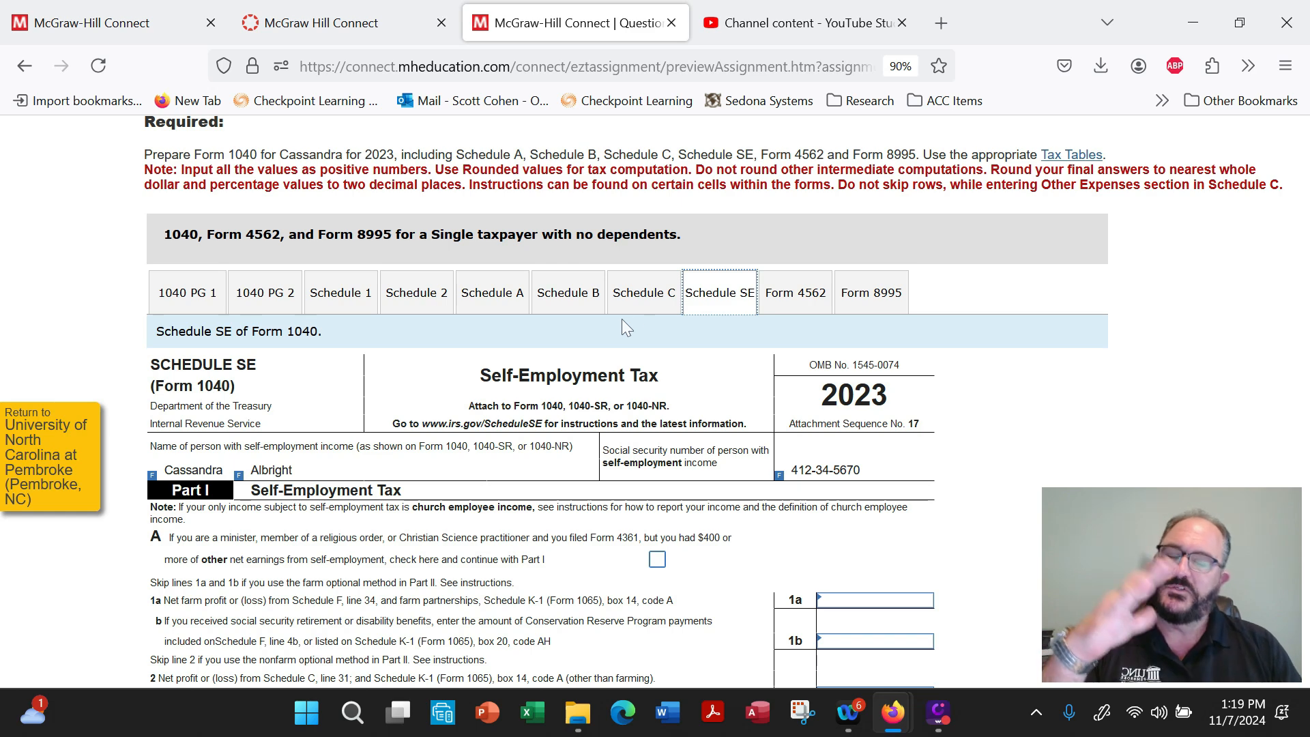
pyautogui.scroll(-4, 622, 319)
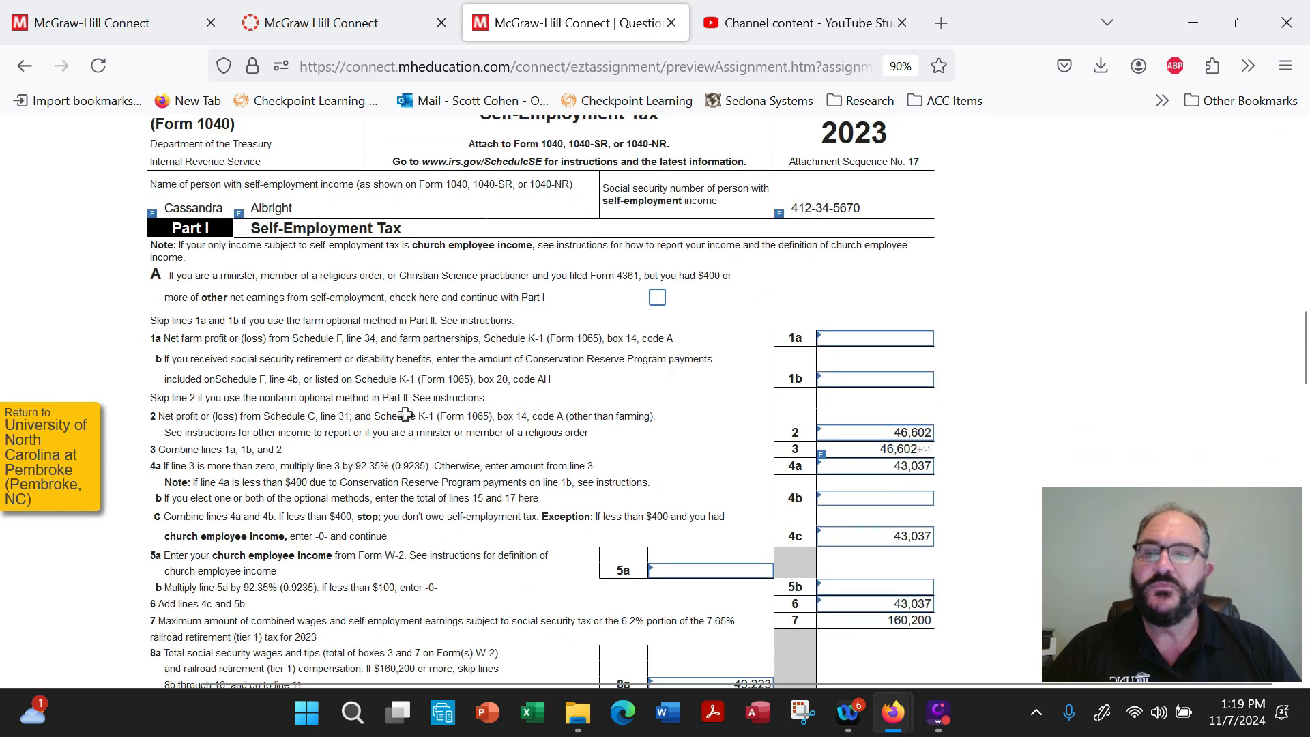
pyautogui.click(881, 433)
pyautogui.moveTo(881, 433); pyautogui.dragTo(936, 440)
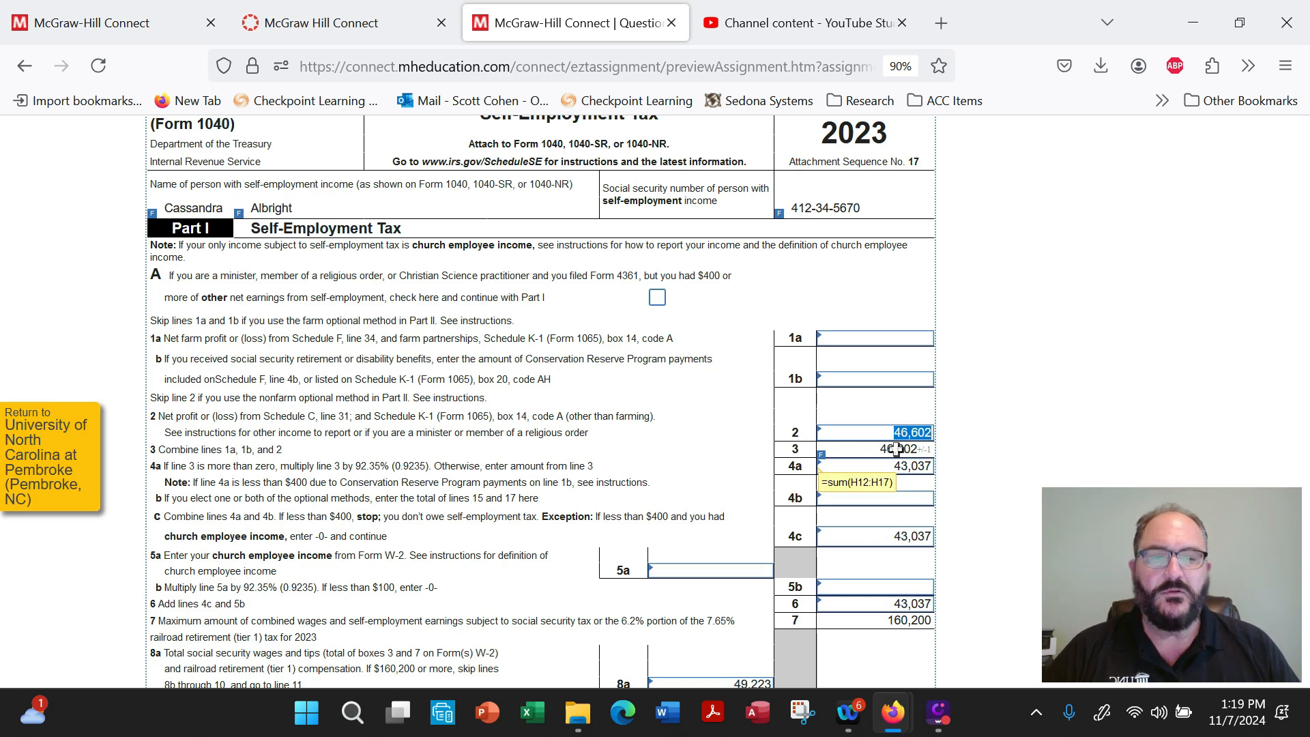
pyautogui.moveTo(316, 466); pyautogui.dragTo(414, 465)
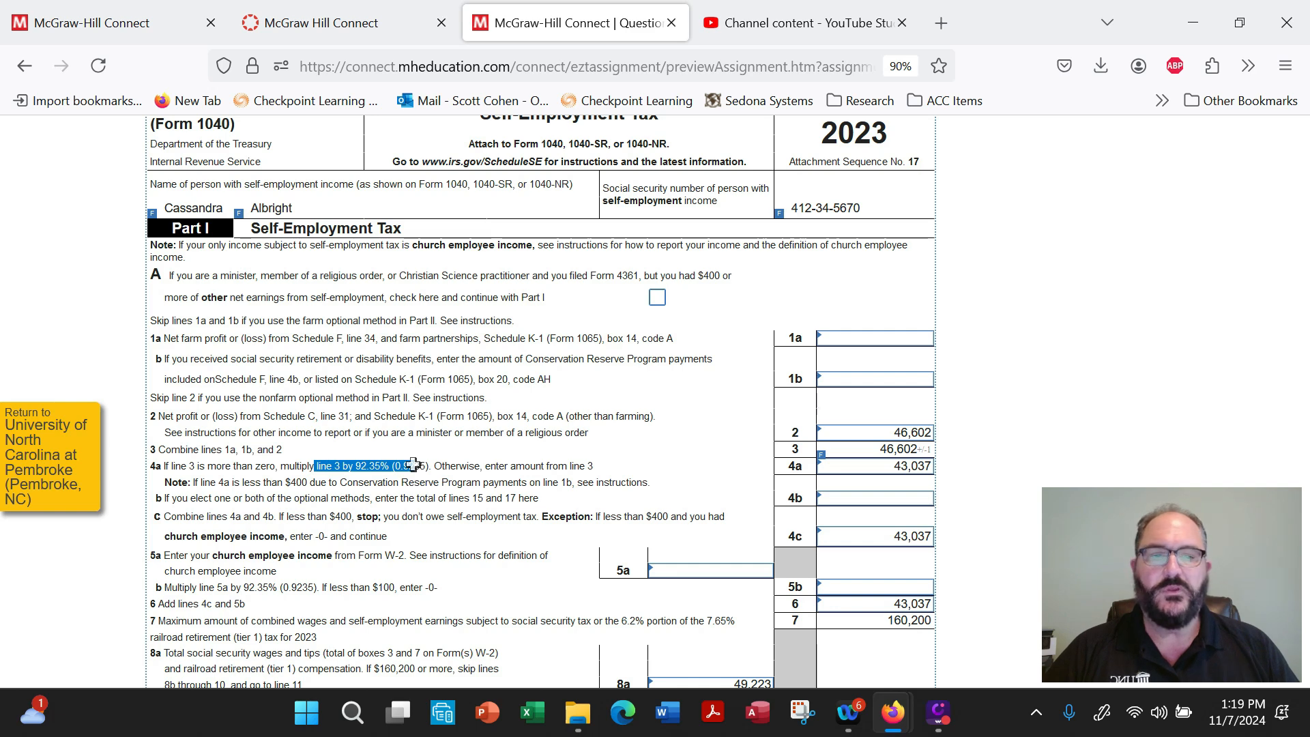
pyautogui.moveTo(860, 469); pyautogui.dragTo(926, 466)
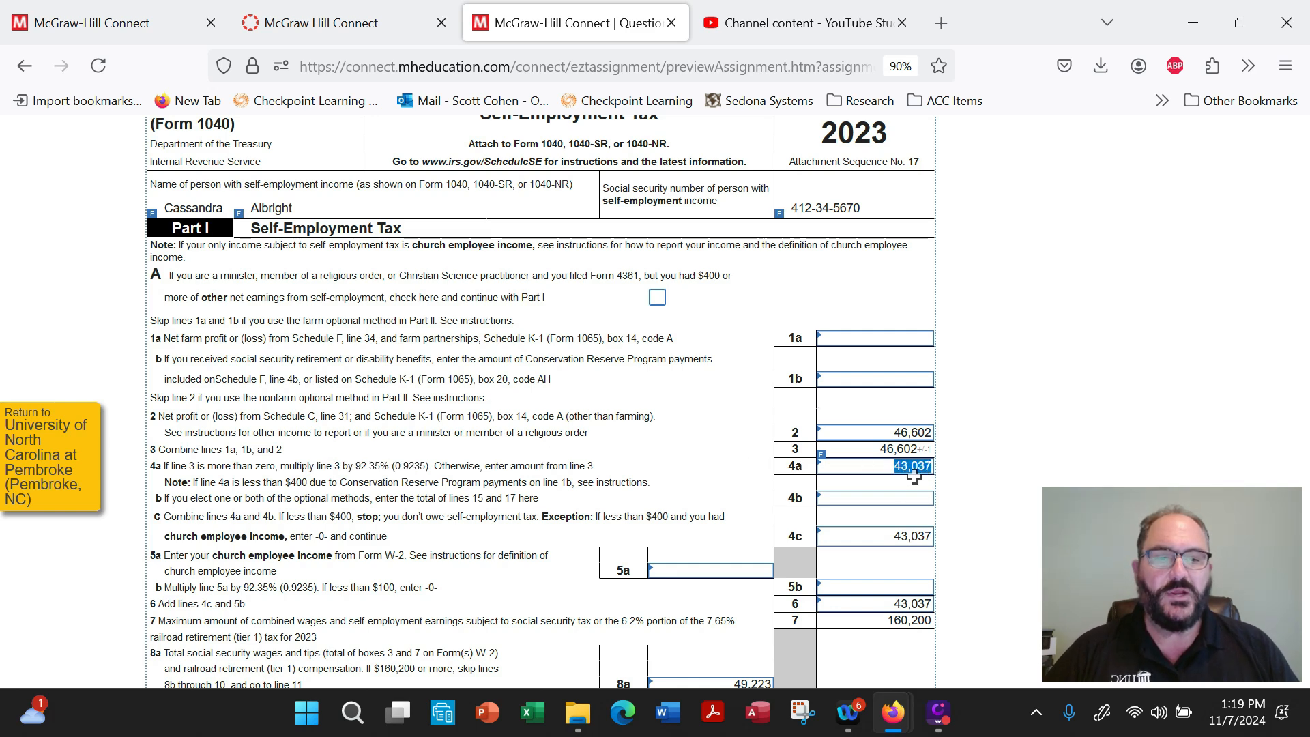
# Examine Schedule SE's maximum earnings subject to social security tax on line 7, the wages on line 8a, and line 9.
pyautogui.scroll(-3, 921, 534)
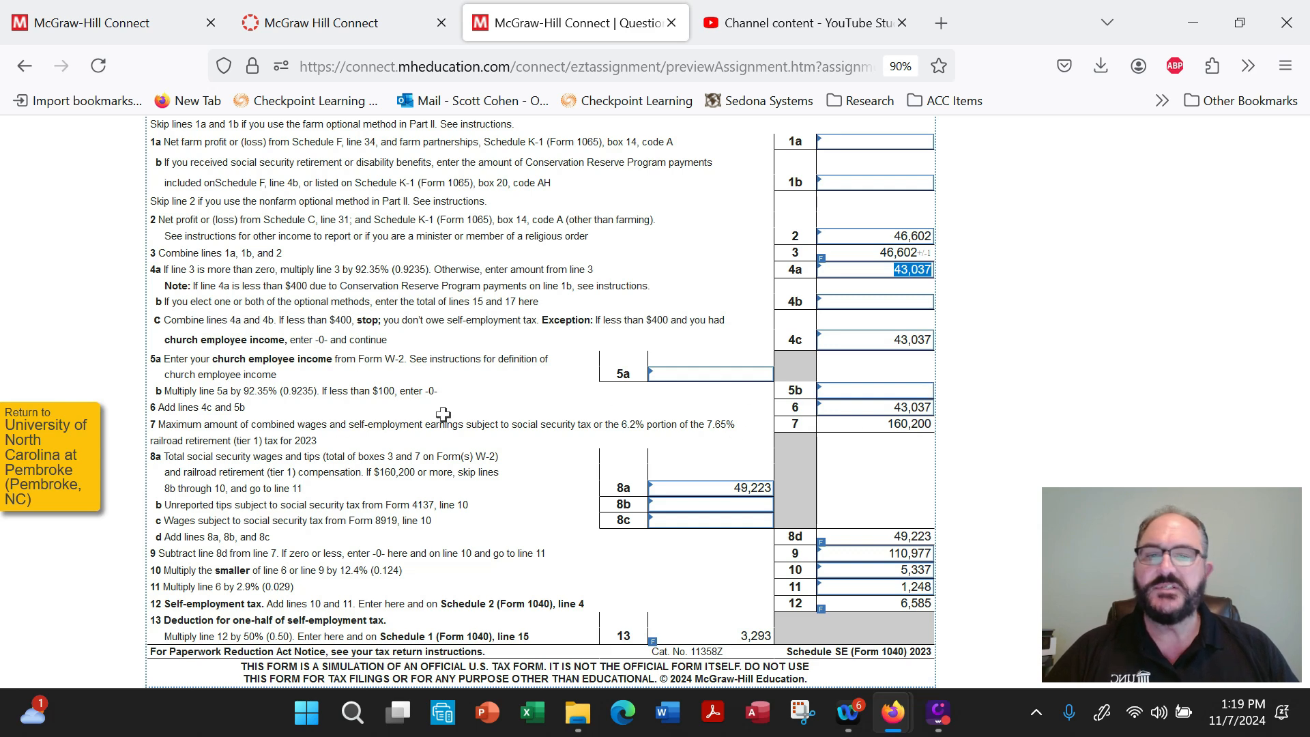
pyautogui.moveTo(855, 427); pyautogui.dragTo(938, 424)
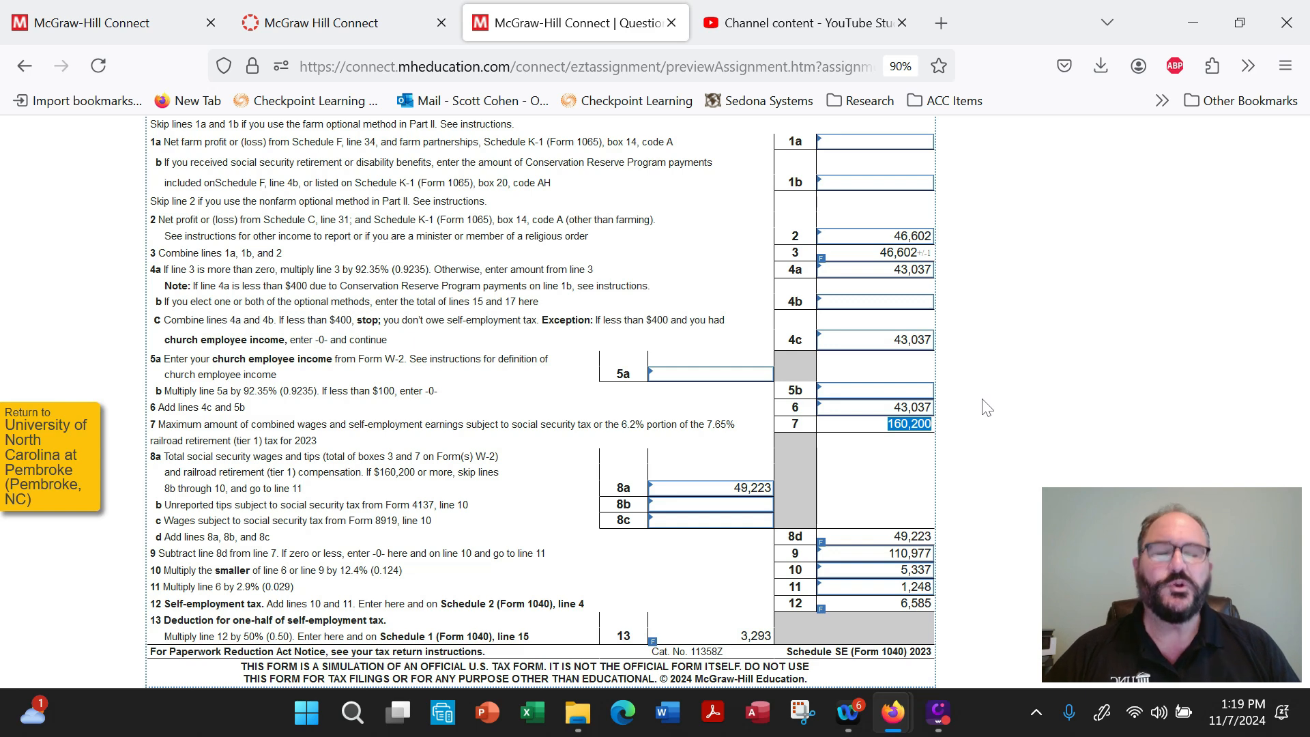
pyautogui.scroll(-1, 992, 395)
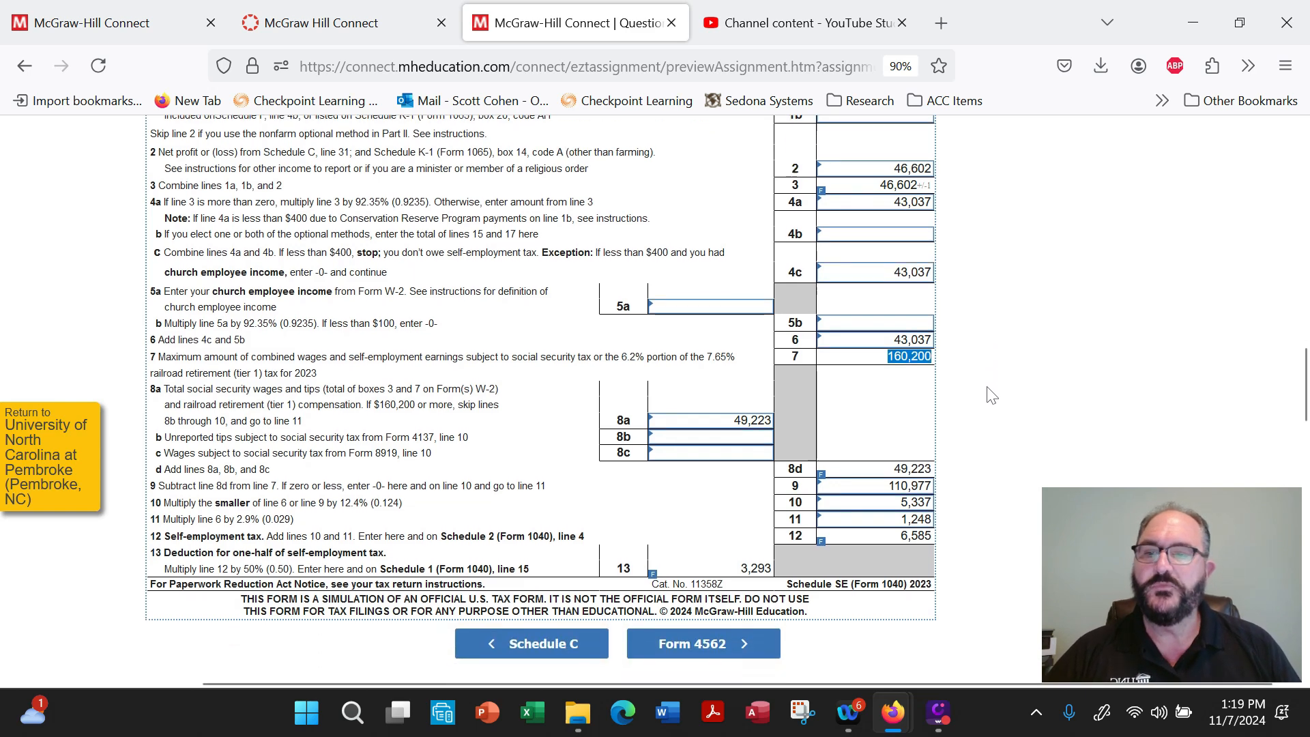
pyautogui.scroll(-5, 991, 395)
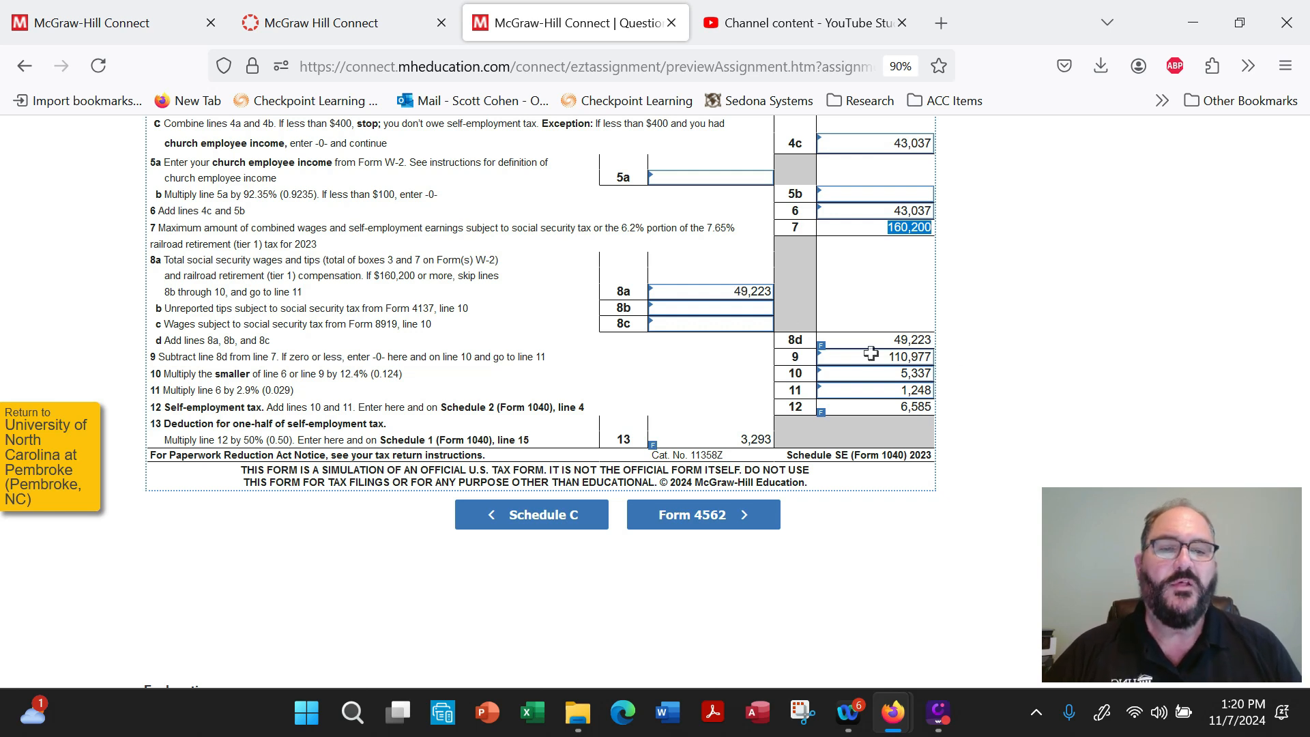
pyautogui.moveTo(872, 356); pyautogui.dragTo(945, 361)
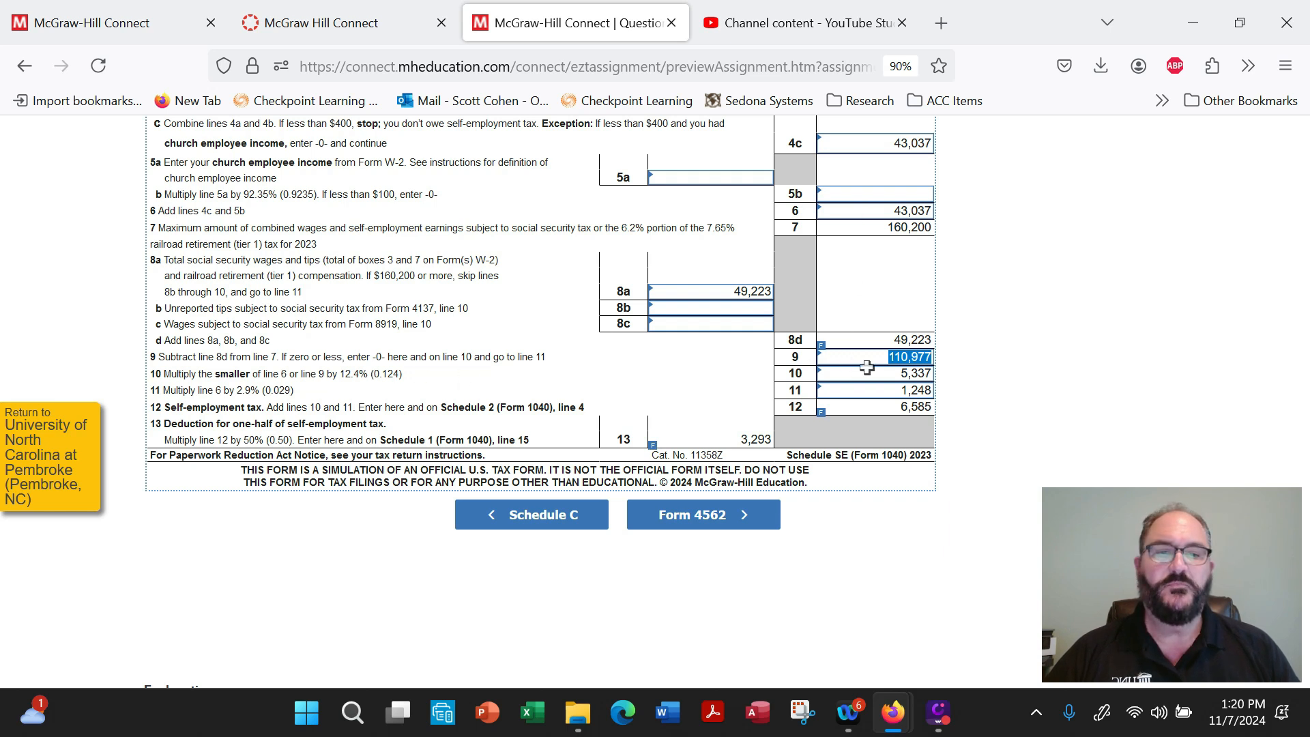
# Check Schedule SE's tax calculations on lines 10 and 11, self-employment tax on line 12, and the one-half deduction on line 13.
pyautogui.click(906, 374)
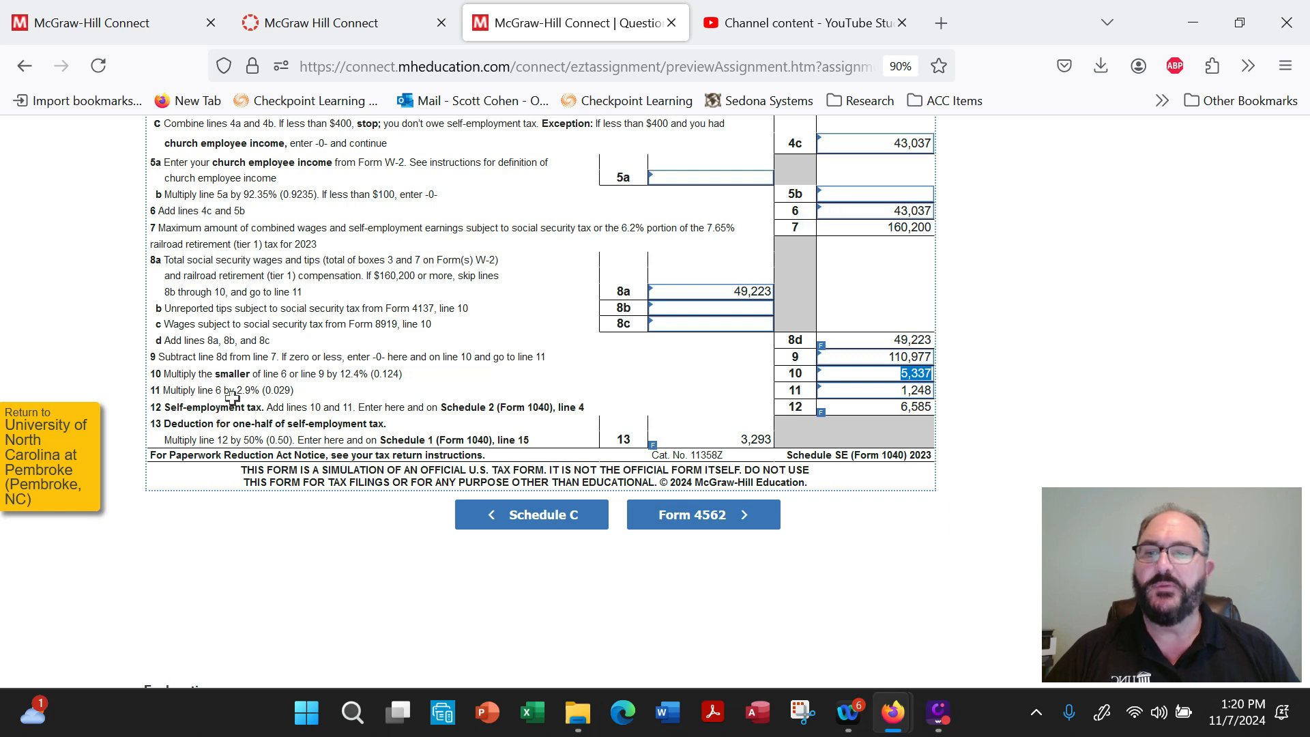
pyautogui.moveTo(896, 392); pyautogui.dragTo(934, 393)
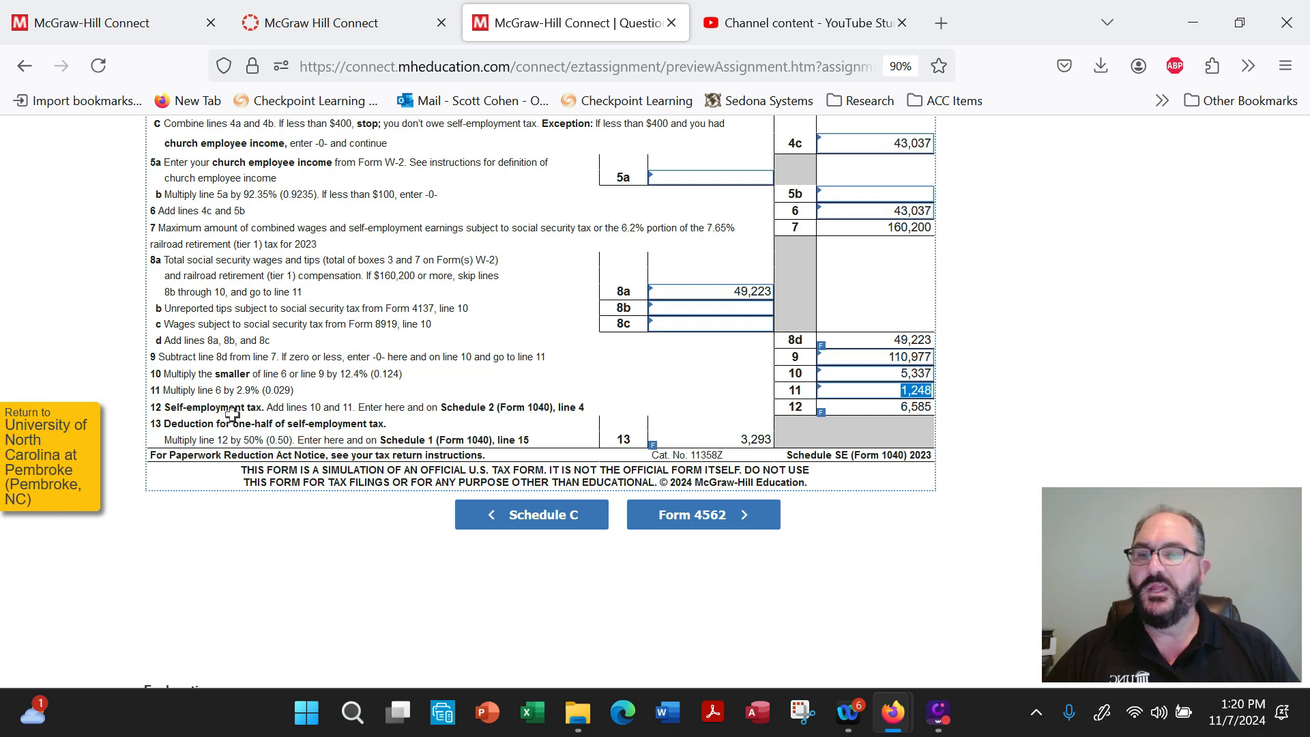
pyautogui.moveTo(859, 401)
pyautogui.moveTo(879, 406); pyautogui.dragTo(952, 417)
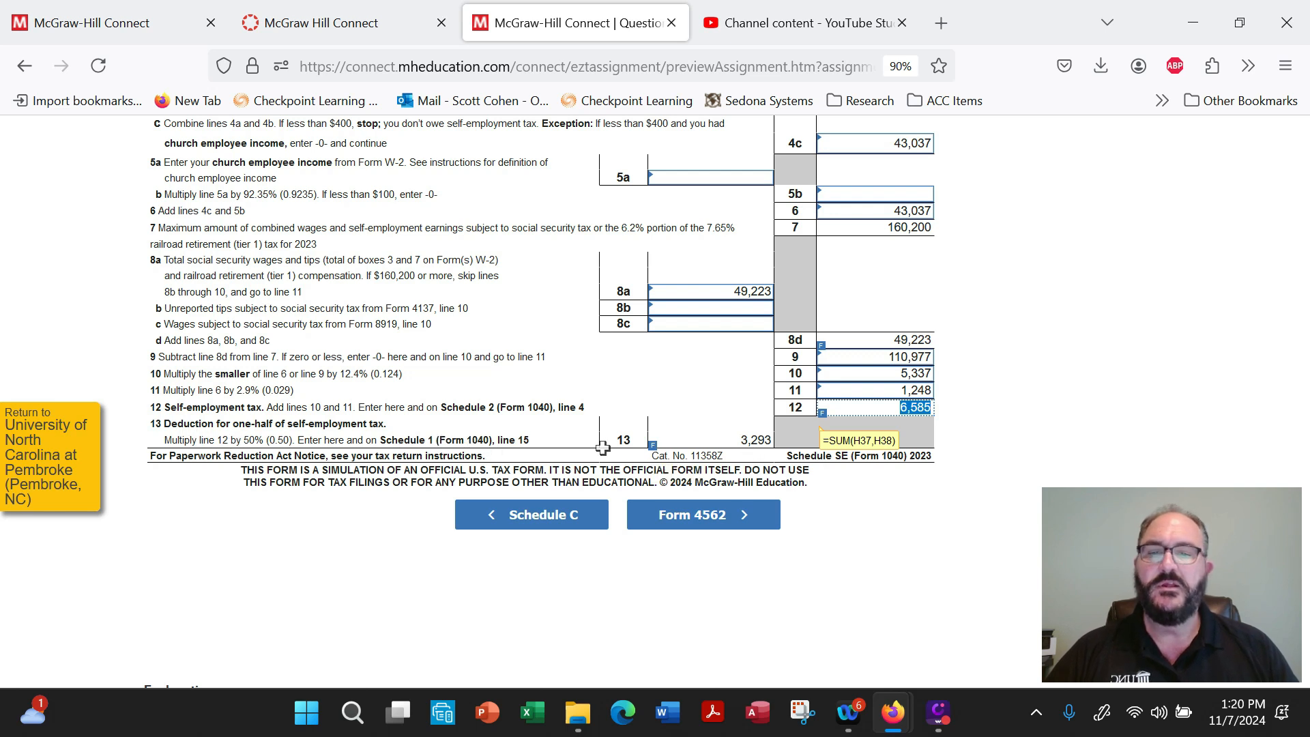
pyautogui.click(763, 441)
pyautogui.moveTo(765, 442)
pyautogui.mouseDown()
pyautogui.moveTo(792, 446)
pyautogui.moveTo(752, 449)
pyautogui.mouseUp()
# Return to Schedule 1 and review the deductible part of self-employment tax on line 15 along with the Part I income lines.
pyautogui.scroll(10, 488, 424)
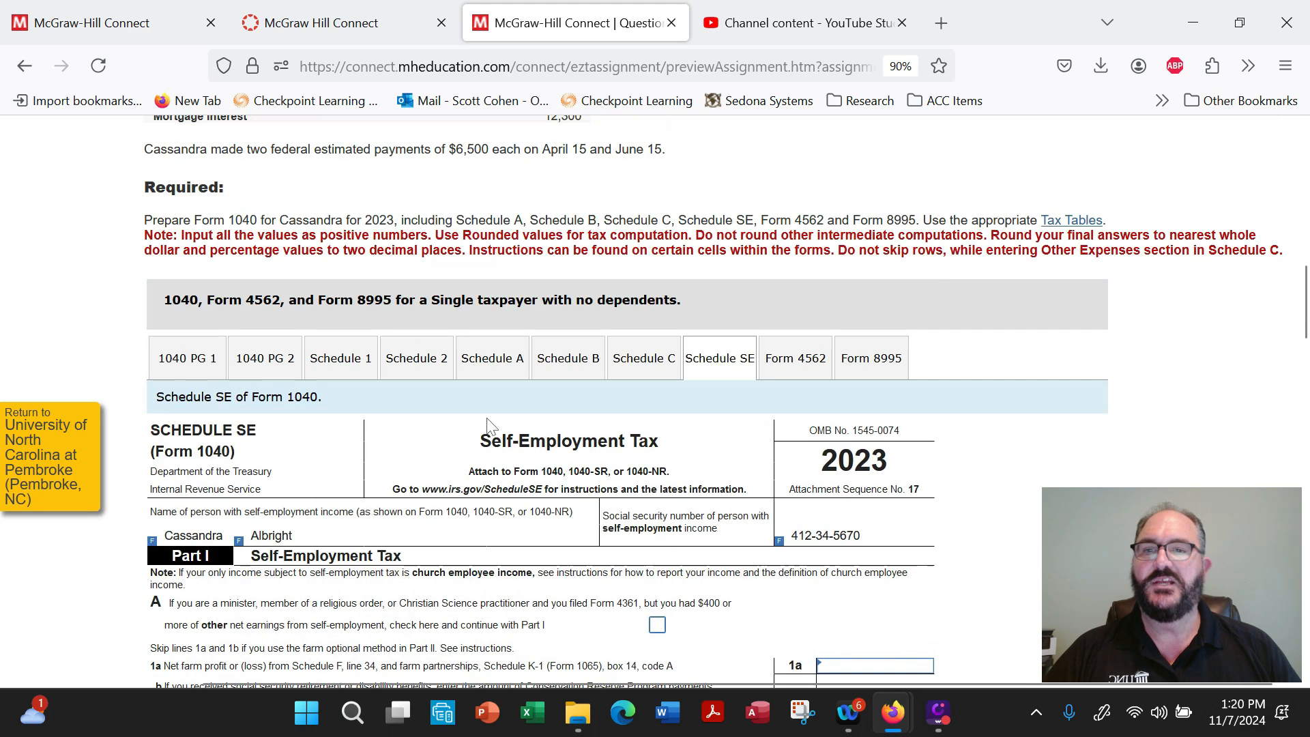
pyautogui.click(345, 365)
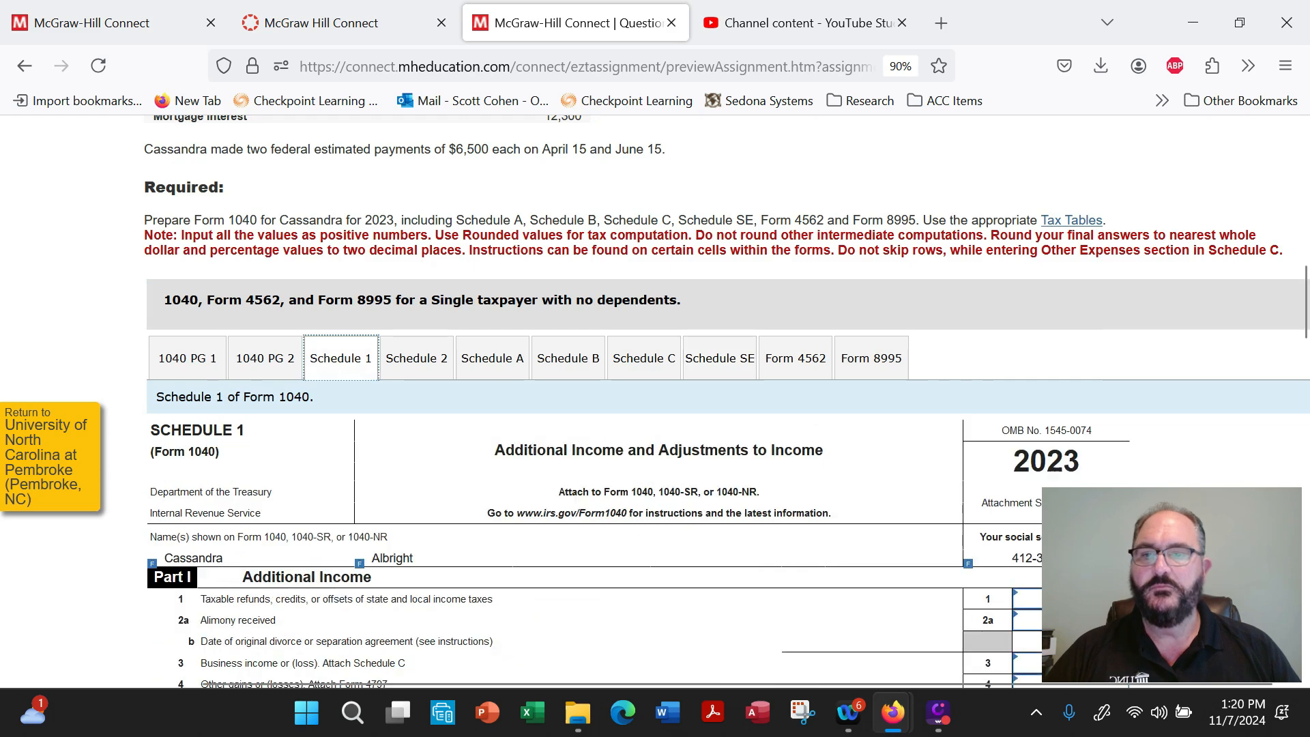
pyautogui.scroll(-3, 668, 416)
pyautogui.scroll(-20, 668, 415)
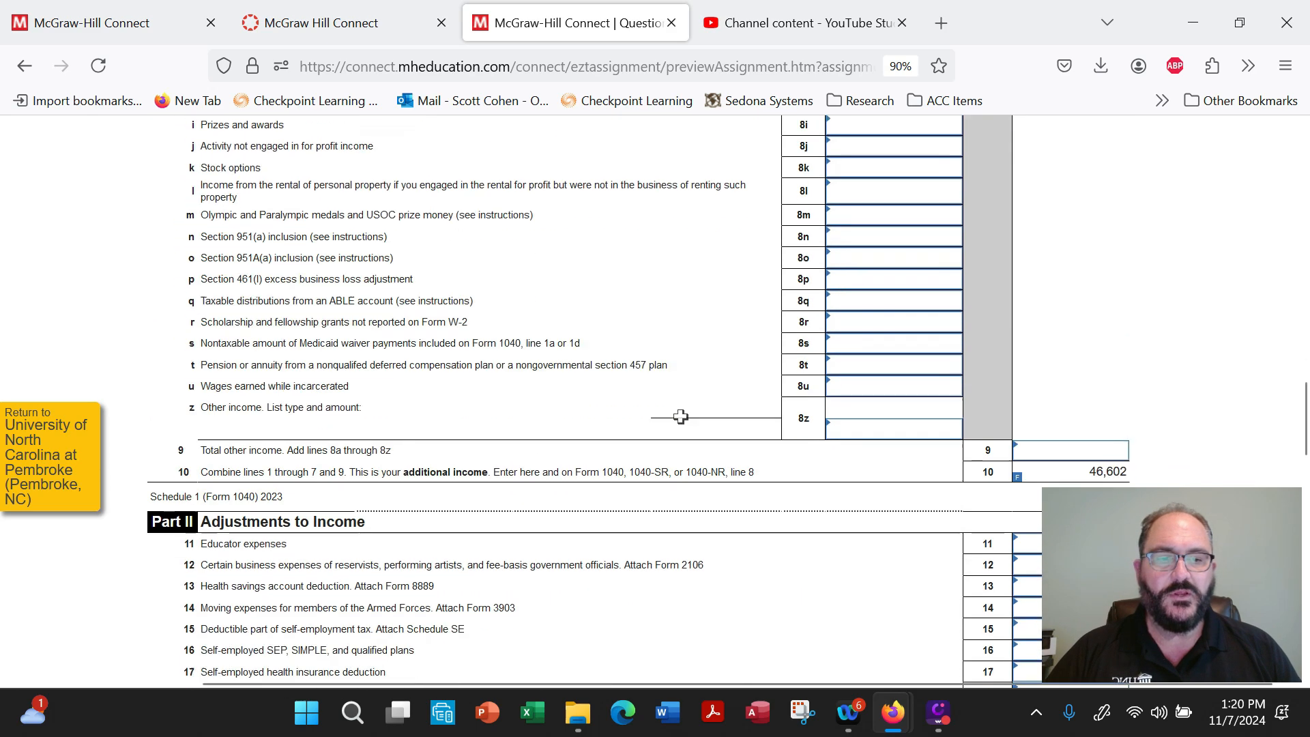
pyautogui.moveTo(1077, 350); pyautogui.dragTo(1134, 351)
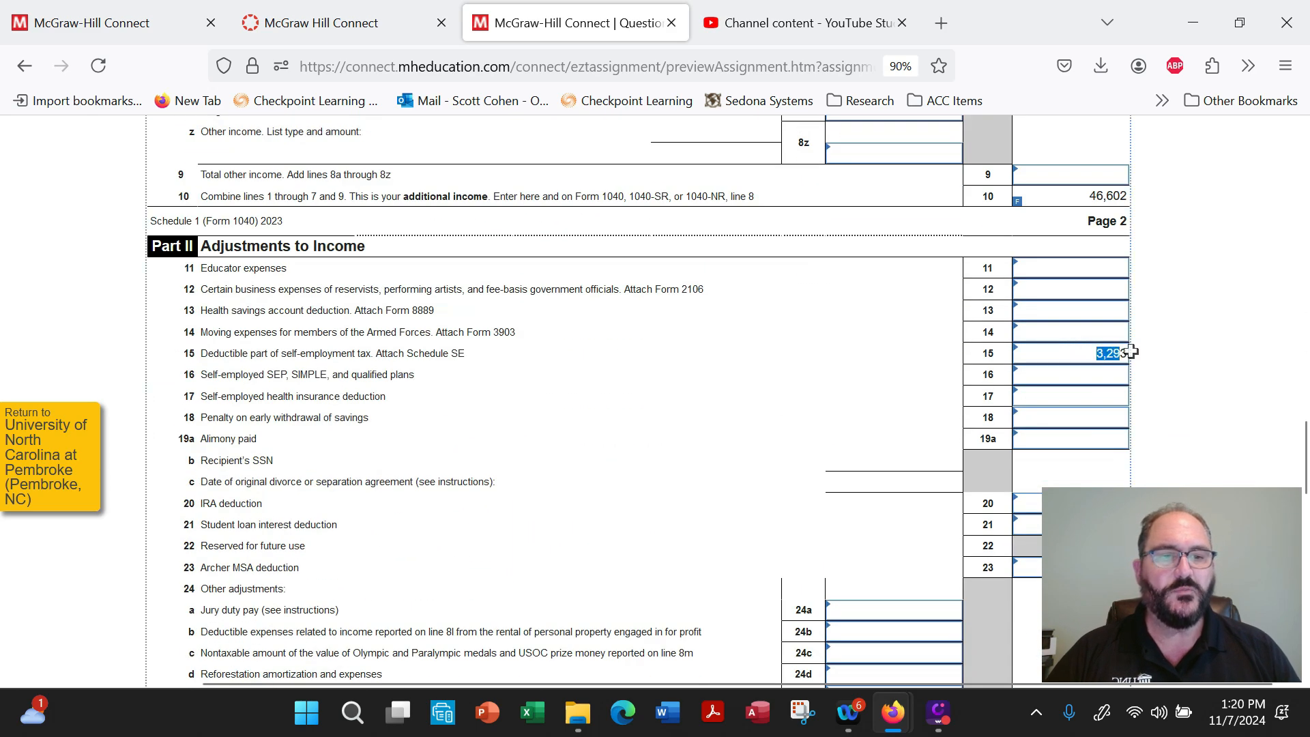
pyautogui.scroll(-3, 683, 377)
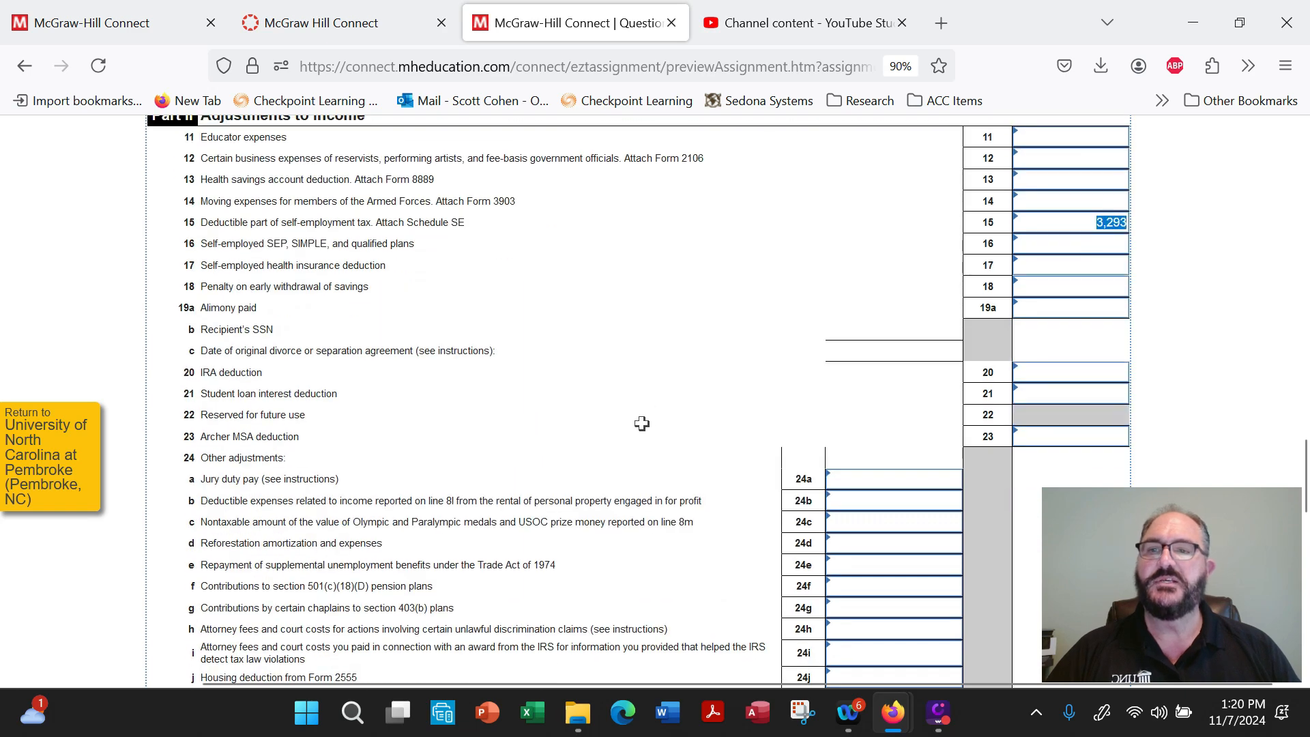
pyautogui.scroll(18, 641, 423)
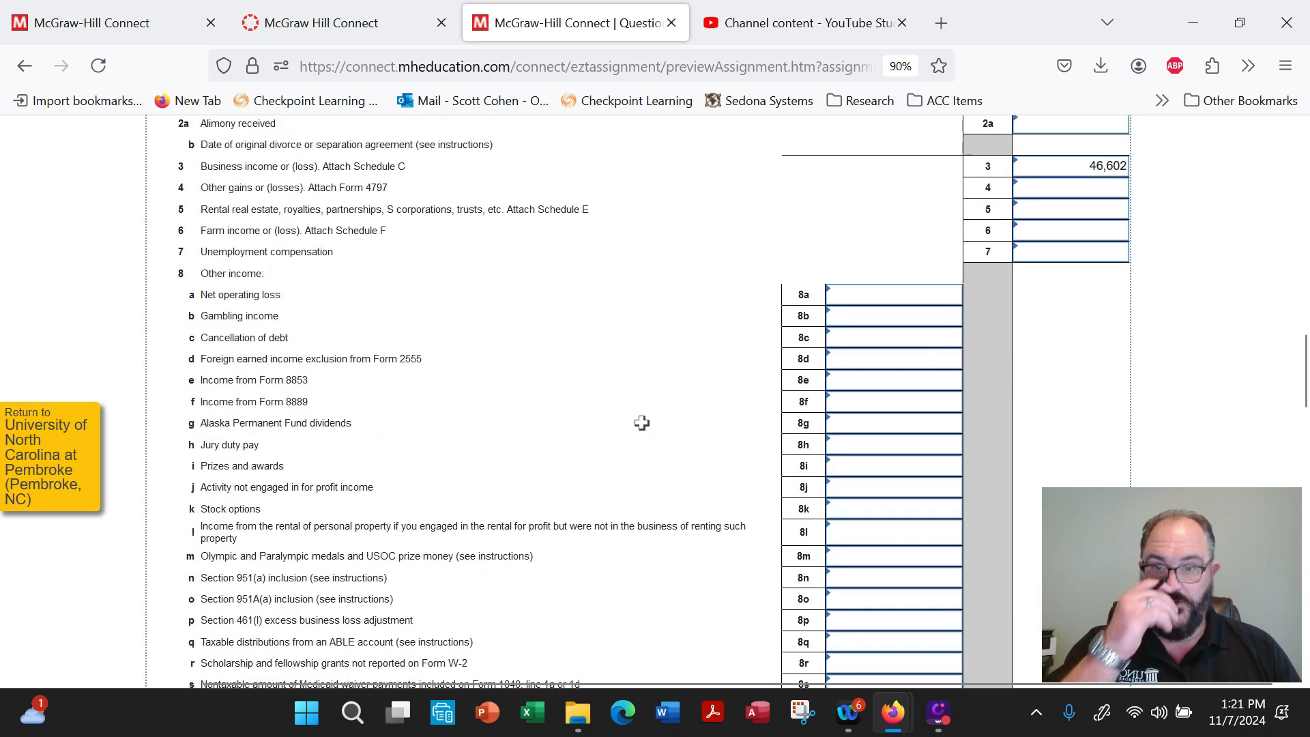
pyautogui.scroll(-15, 641, 423)
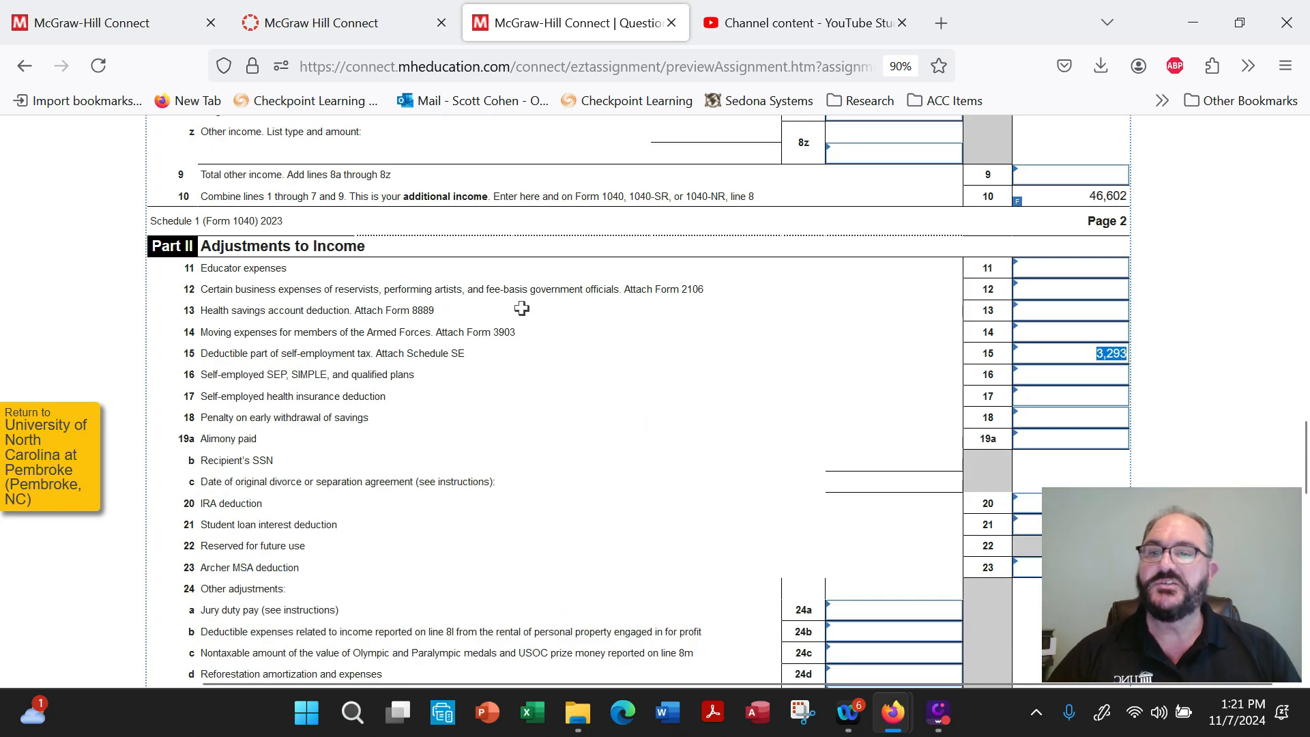
pyautogui.scroll(7, 612, 515)
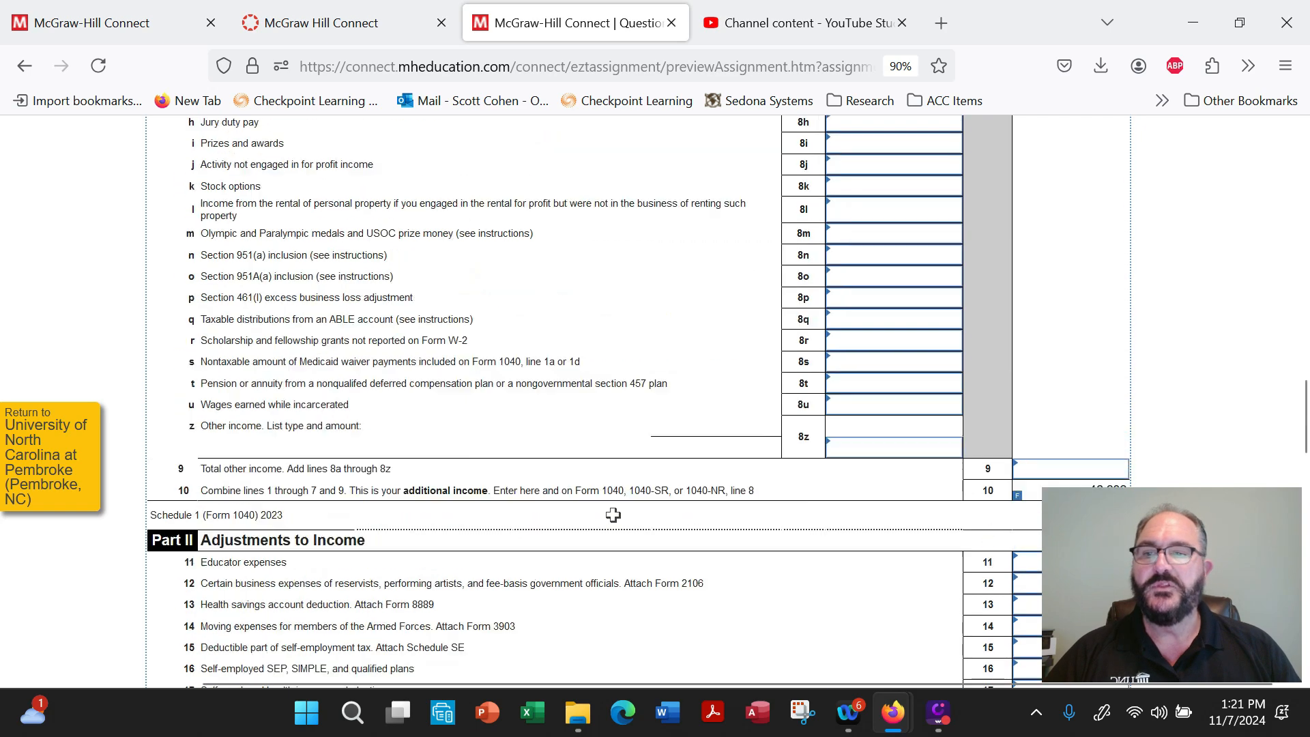
pyautogui.scroll(13, 613, 515)
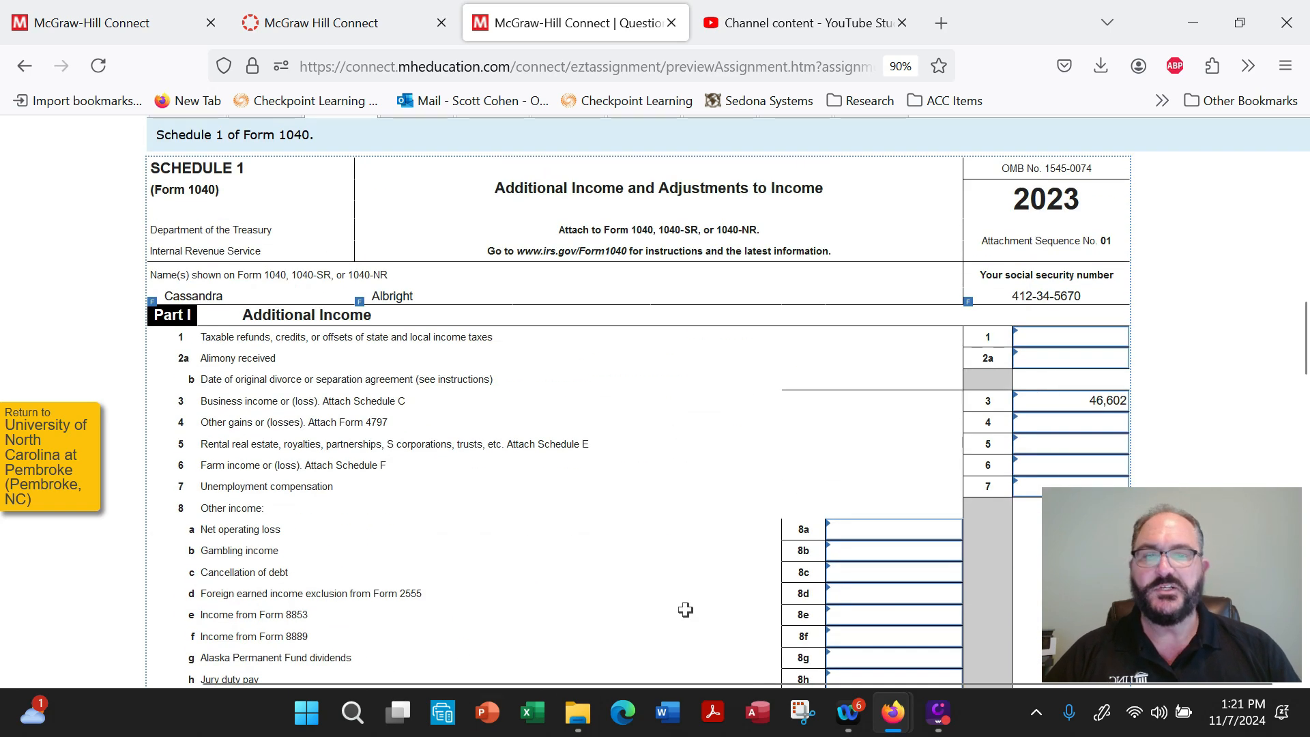
# Review Schedule 1's Part II adjustments to income, including the self-employment tax deduction on line 15 and the other adjustments on line 24.
pyautogui.scroll(-18, 638, 485)
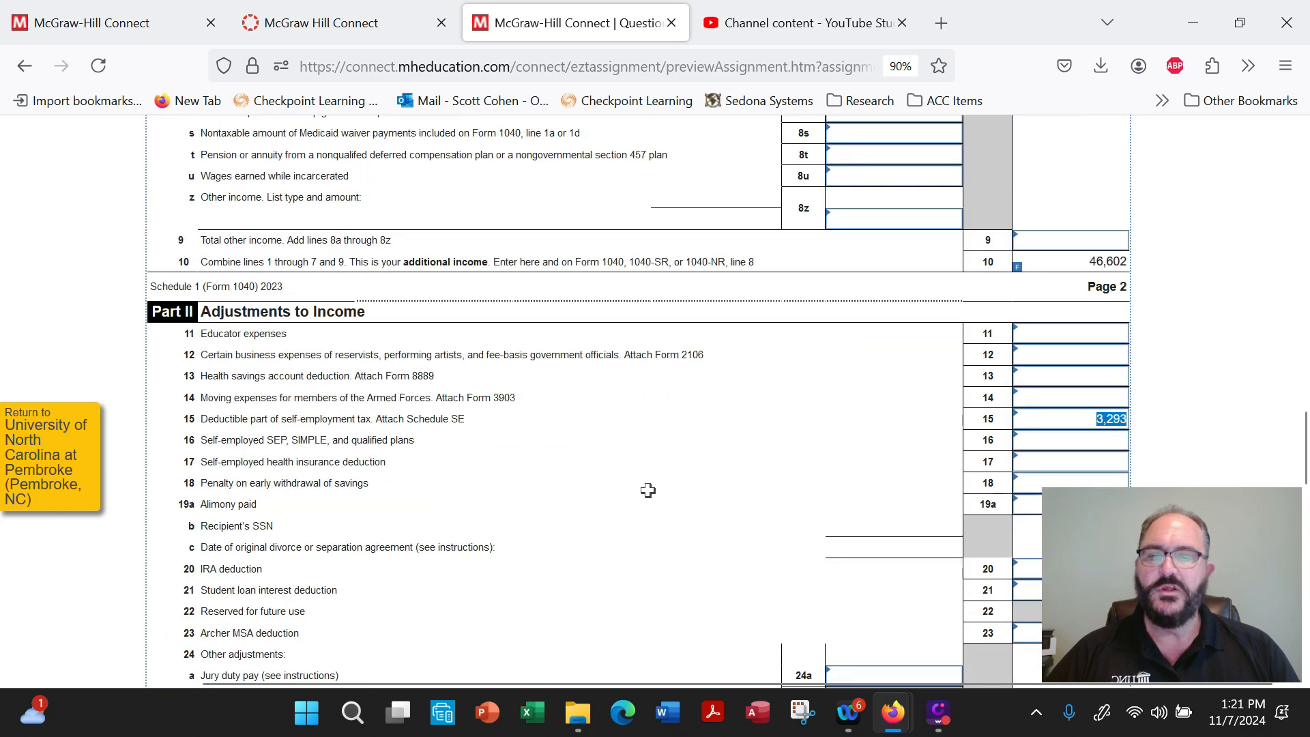
pyautogui.scroll(-1, 647, 490)
pyautogui.scroll(-8, 388, 593)
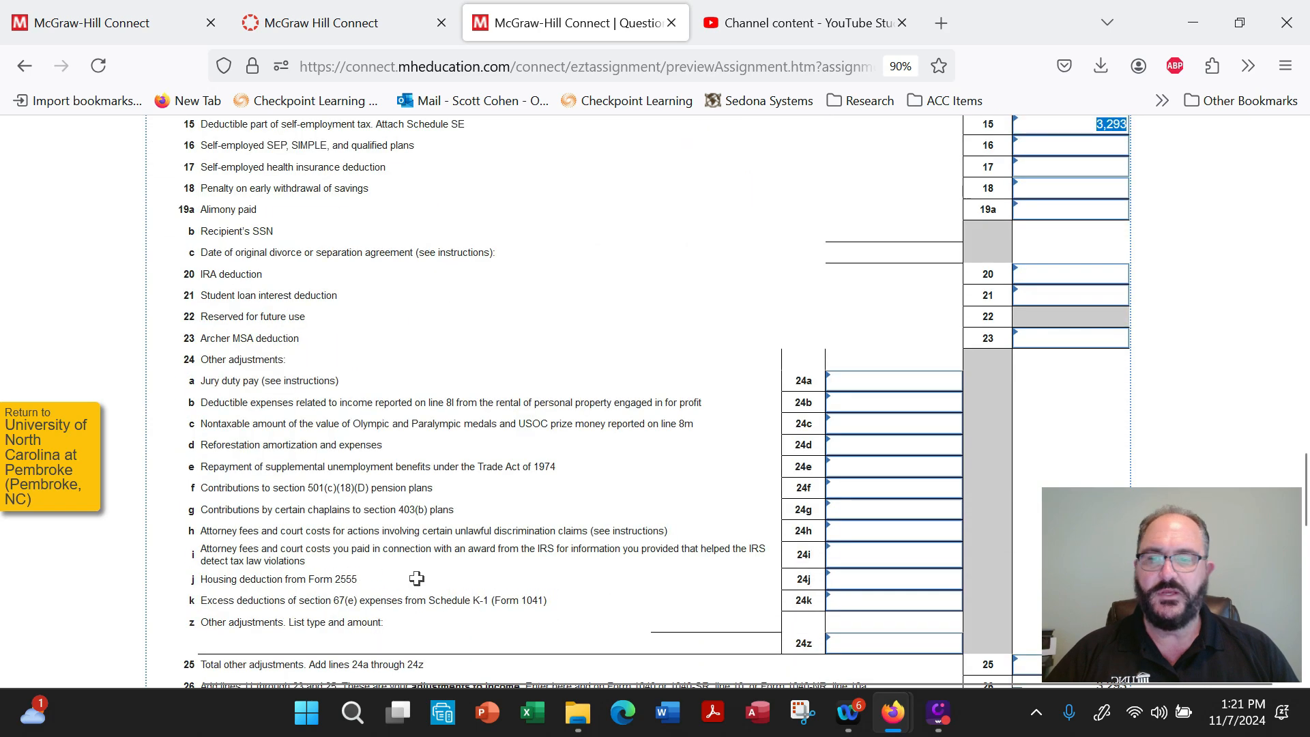
pyautogui.scroll(20, 421, 579)
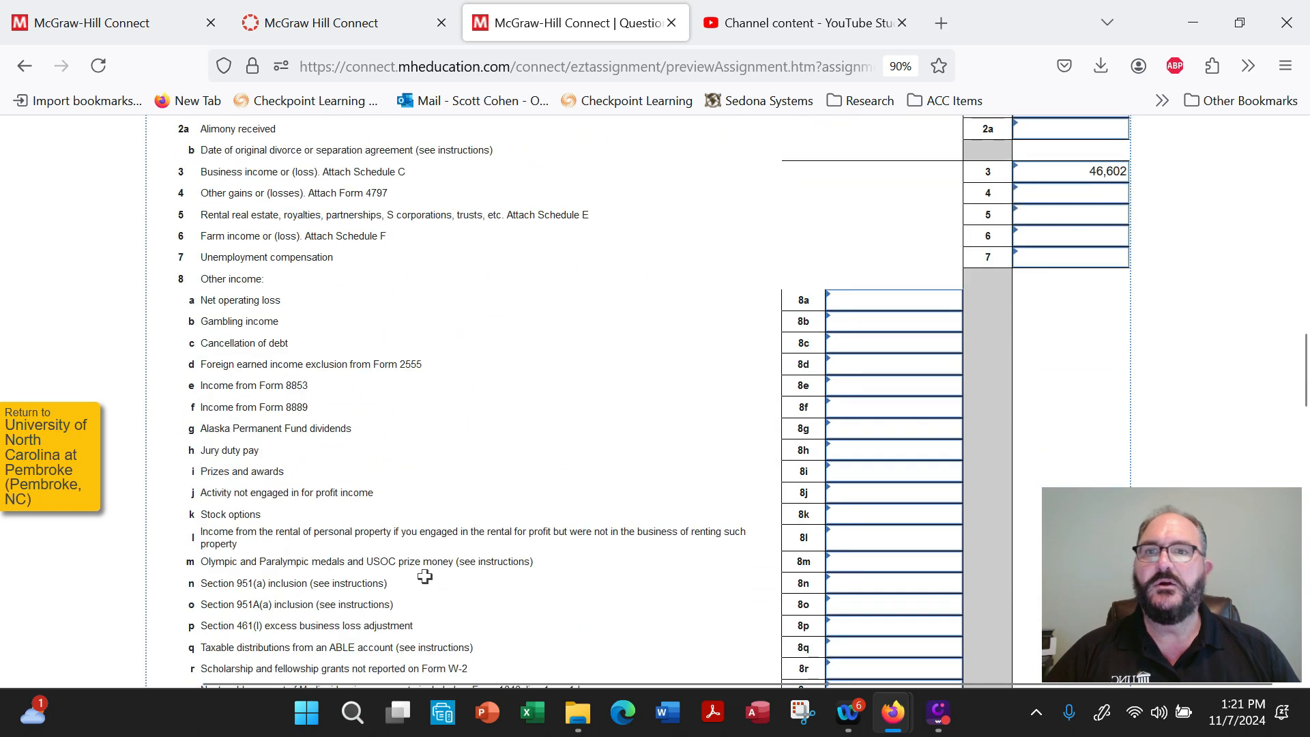
pyautogui.scroll(9, 424, 577)
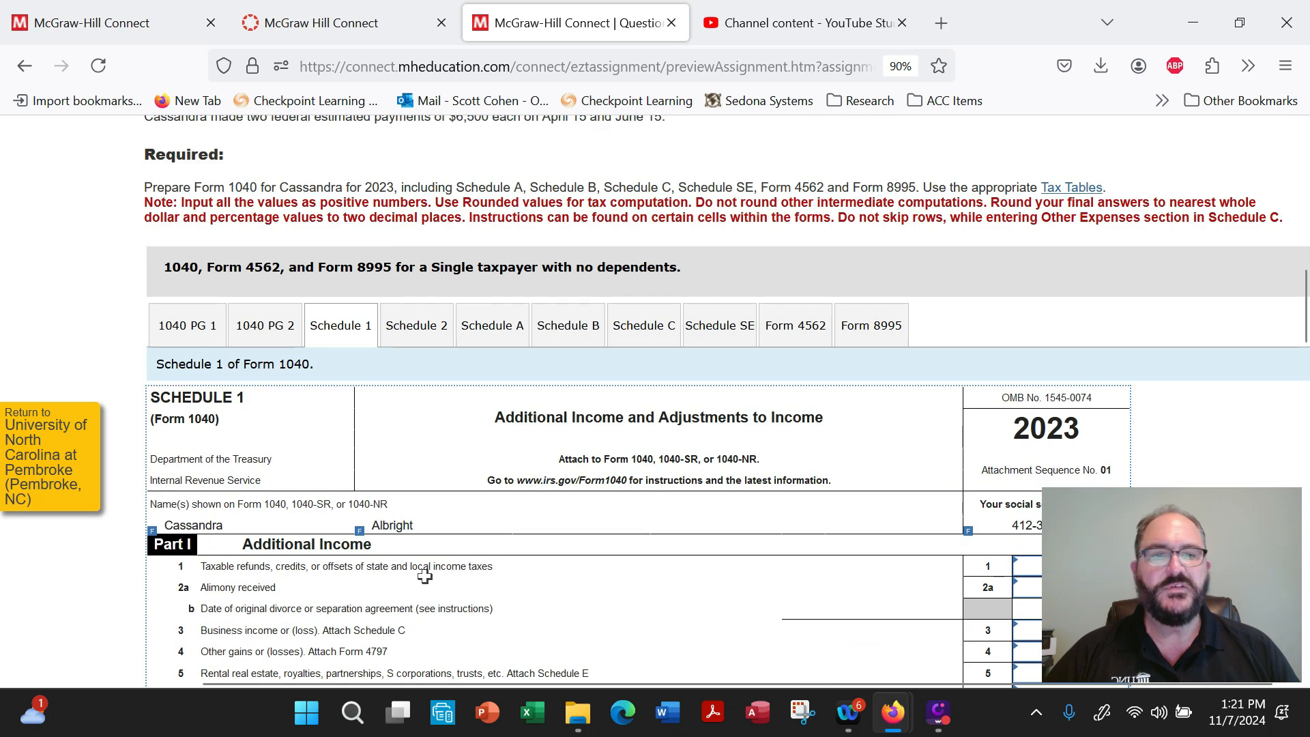
# Open Schedule 2 and check the self-employment tax on line 4 of Part II.
pyautogui.click(431, 328)
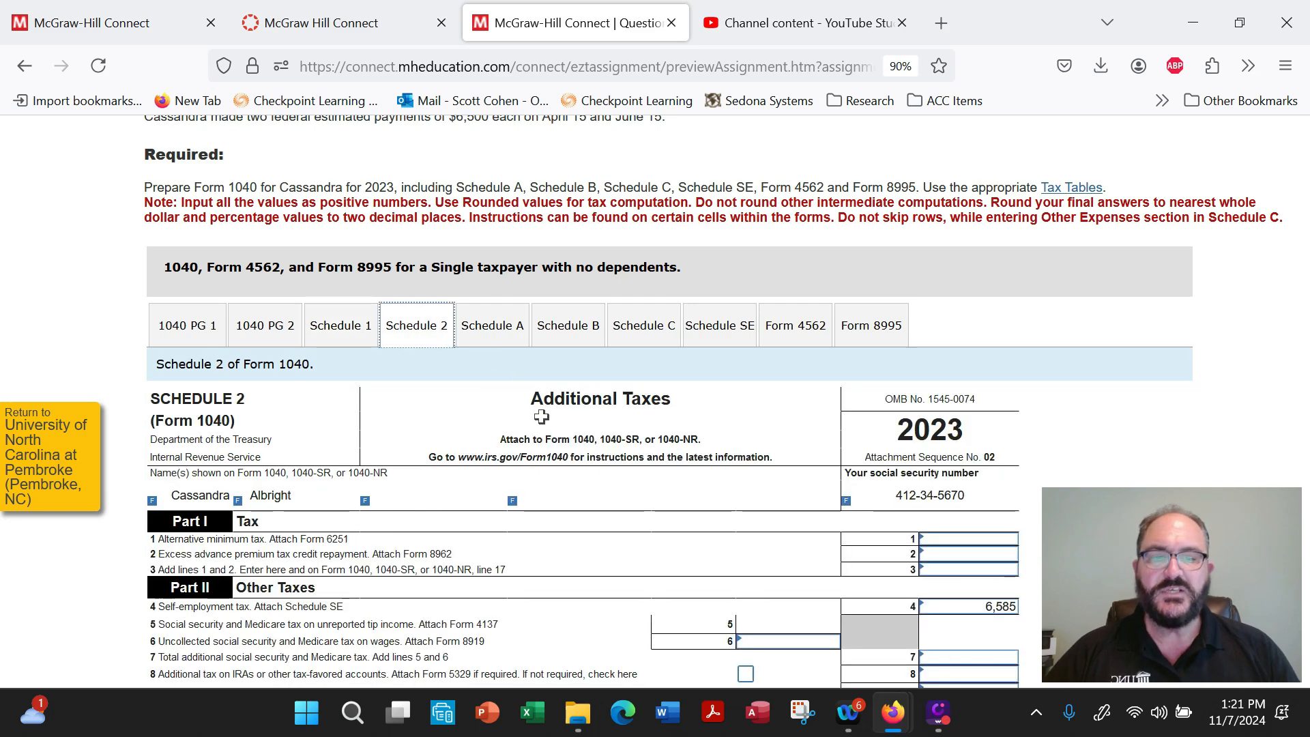
pyautogui.scroll(-8, 541, 417)
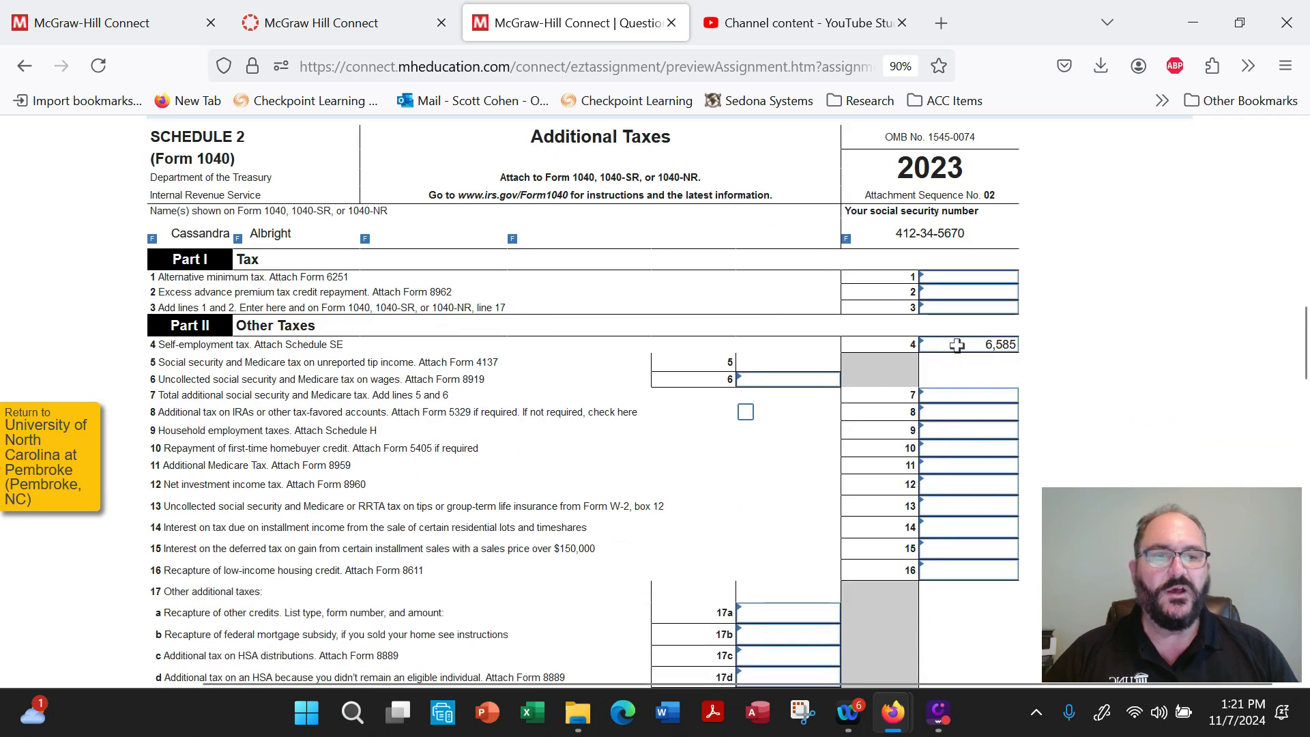
pyautogui.click(957, 345)
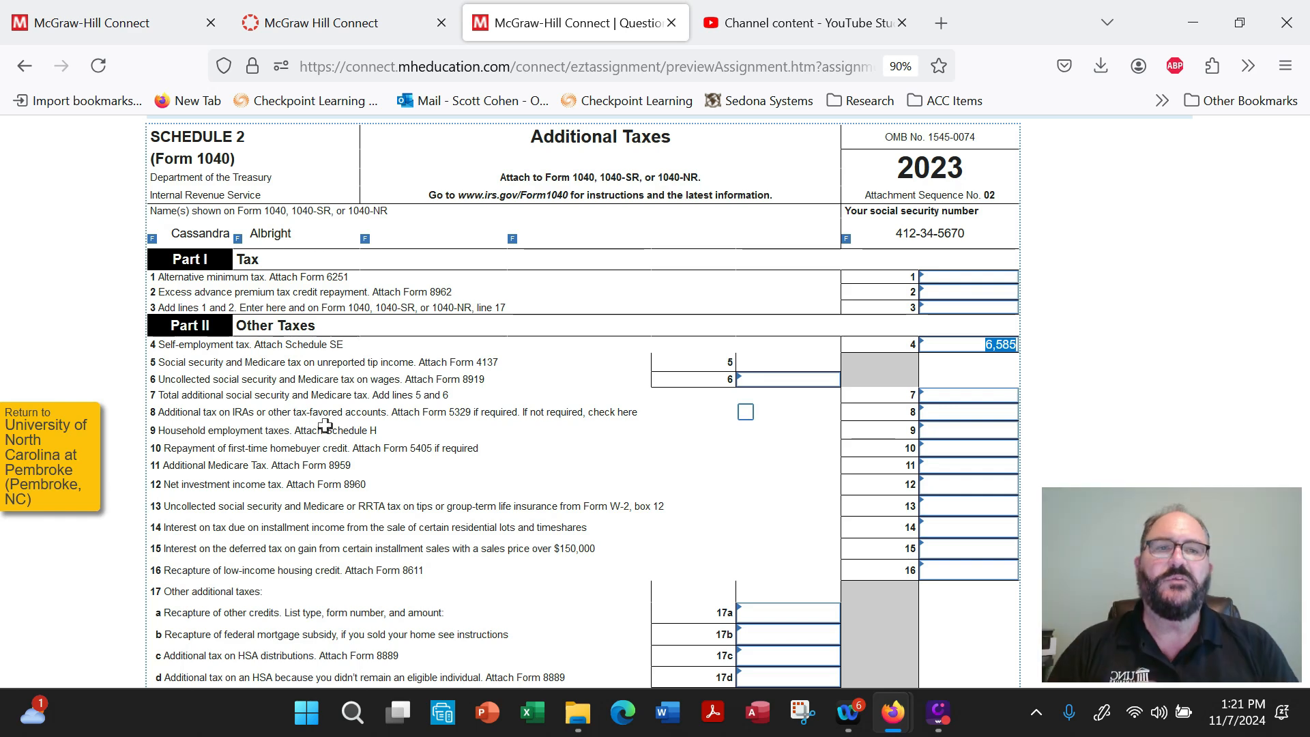
pyautogui.scroll(4, 325, 425)
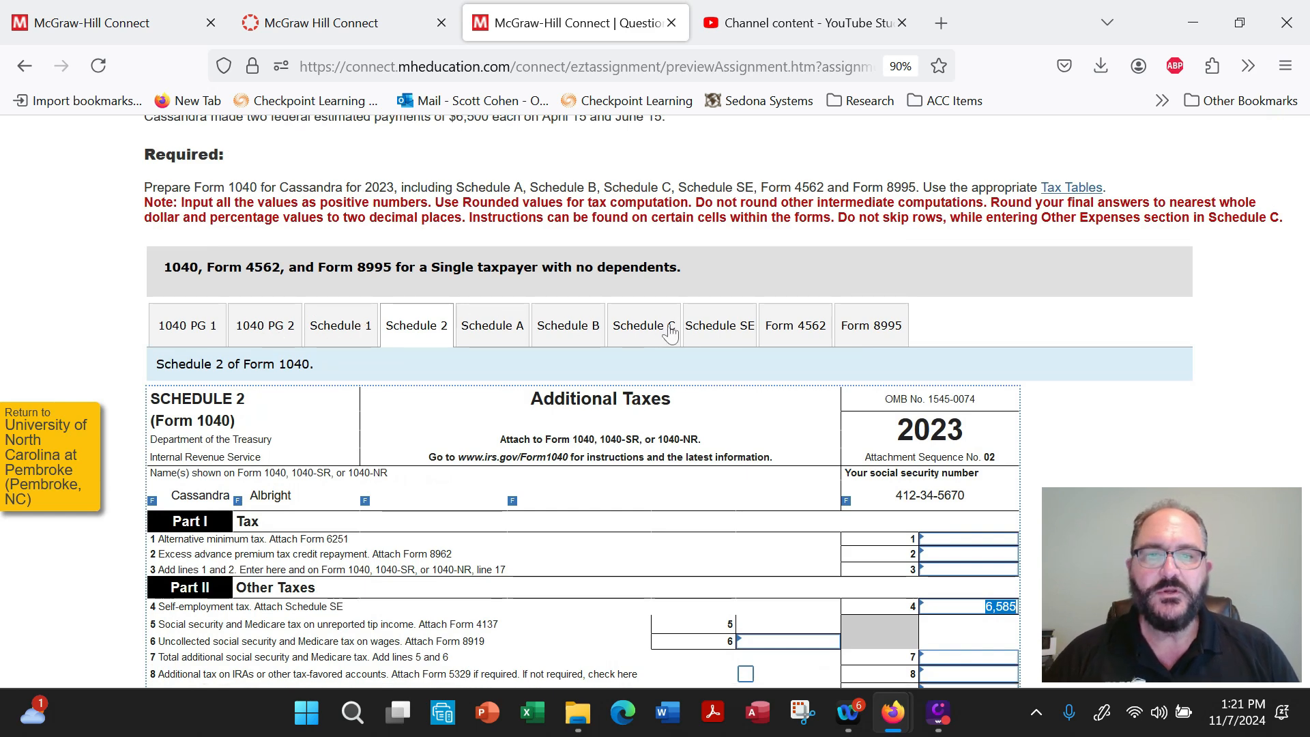
# Open Form 8995 and review the consulting business's qualified business income and the 20% component on line 5.
pyautogui.click(865, 331)
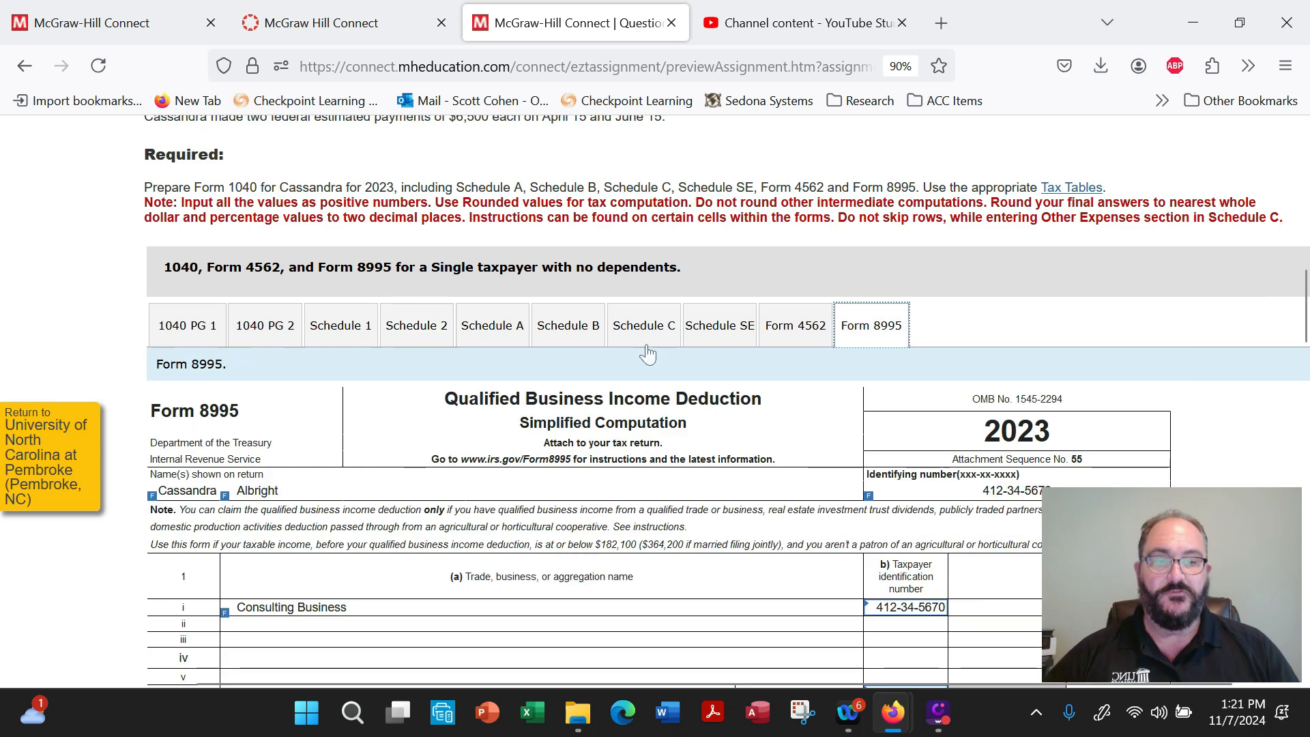
pyautogui.scroll(-3, 572, 366)
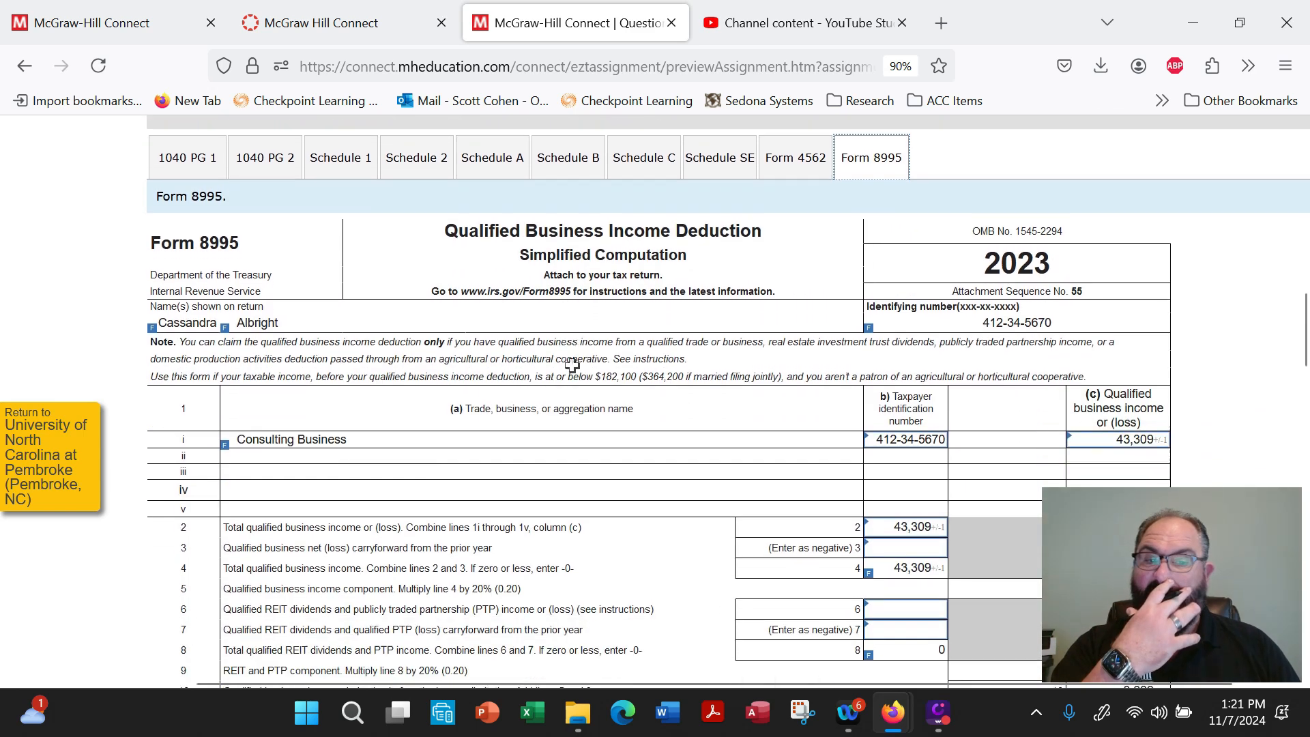
pyautogui.scroll(-3, 572, 365)
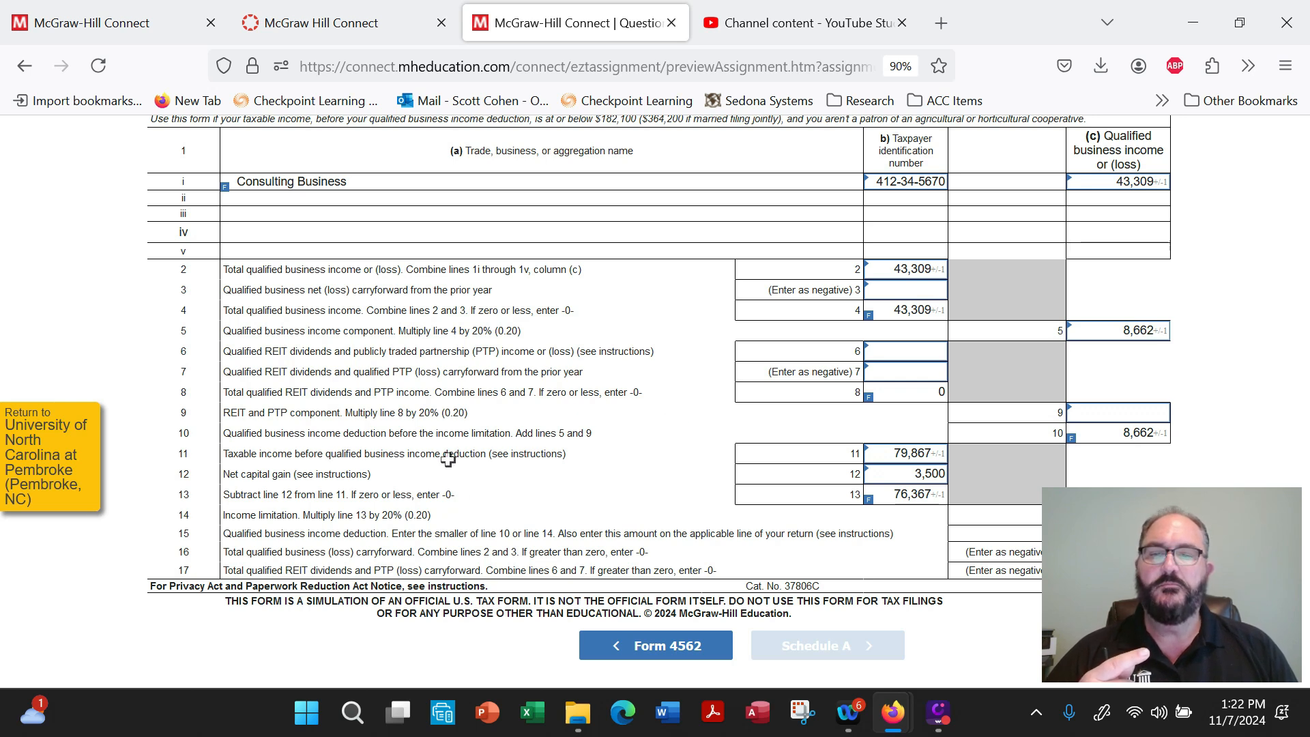
# Examine Form 8995's taxable income before the deduction on line 11, net capital gain on line 12, and the subtraction on line 13.
pyautogui.click(905, 456)
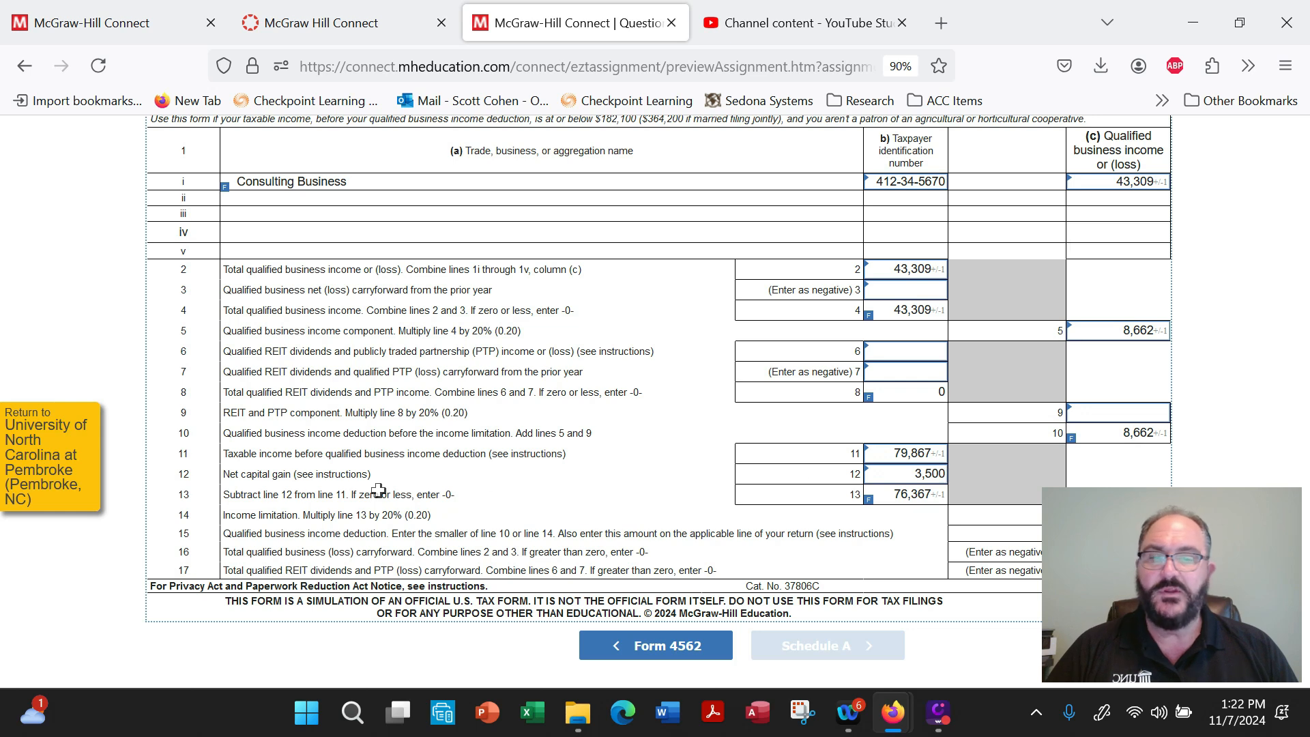
pyautogui.moveTo(890, 494); pyautogui.dragTo(926, 496)
pyautogui.click(933, 496)
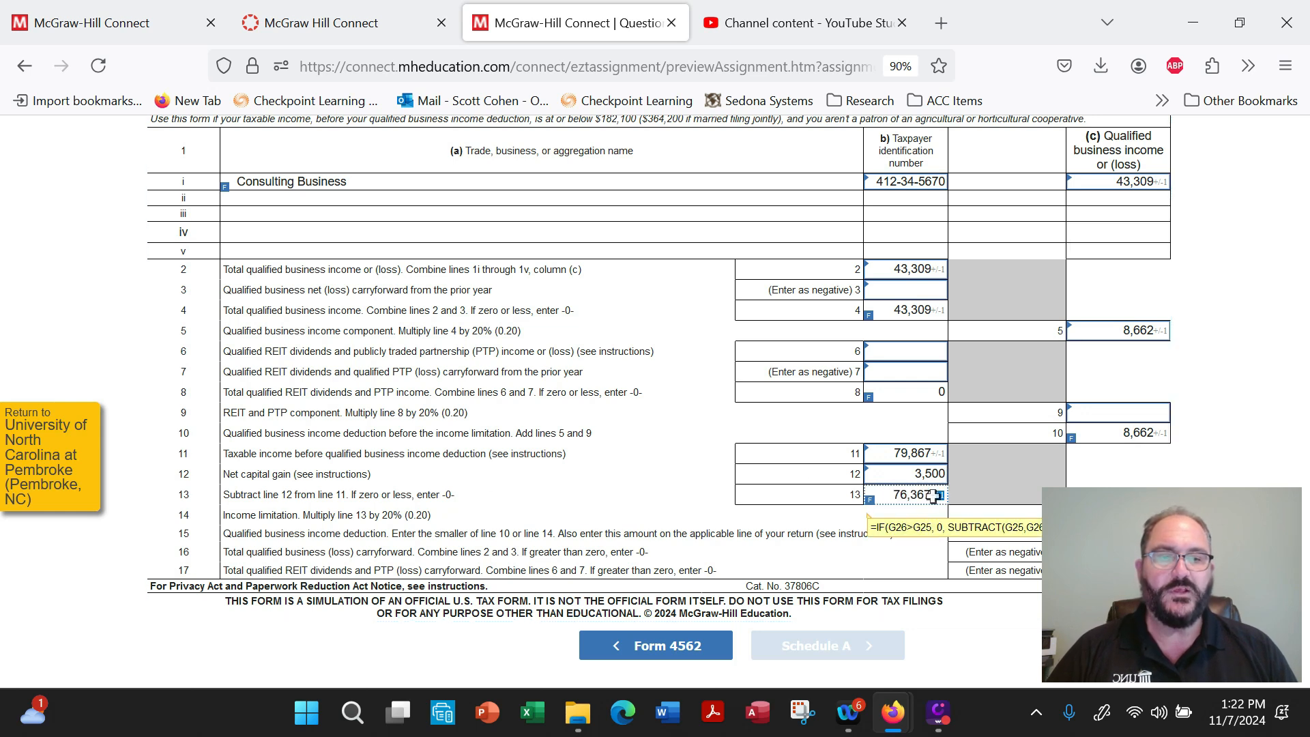
pyautogui.scroll(1, 604, 479)
pyautogui.scroll(-1, 603, 478)
pyautogui.scroll(2, 603, 478)
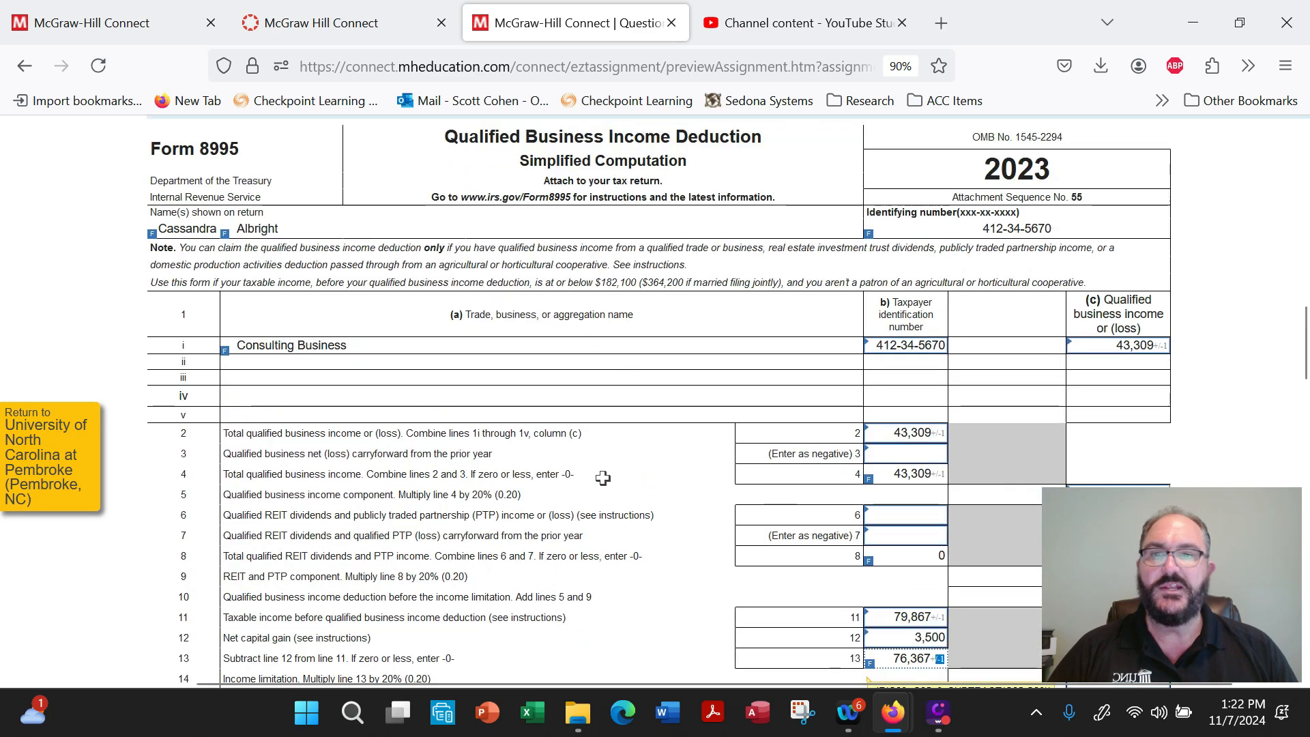
# Return to Form 1040 page 1 and check the qualified dividends on line 3a and ordinary dividends on line 3b.
pyautogui.scroll(4, 602, 477)
pyautogui.click(197, 291)
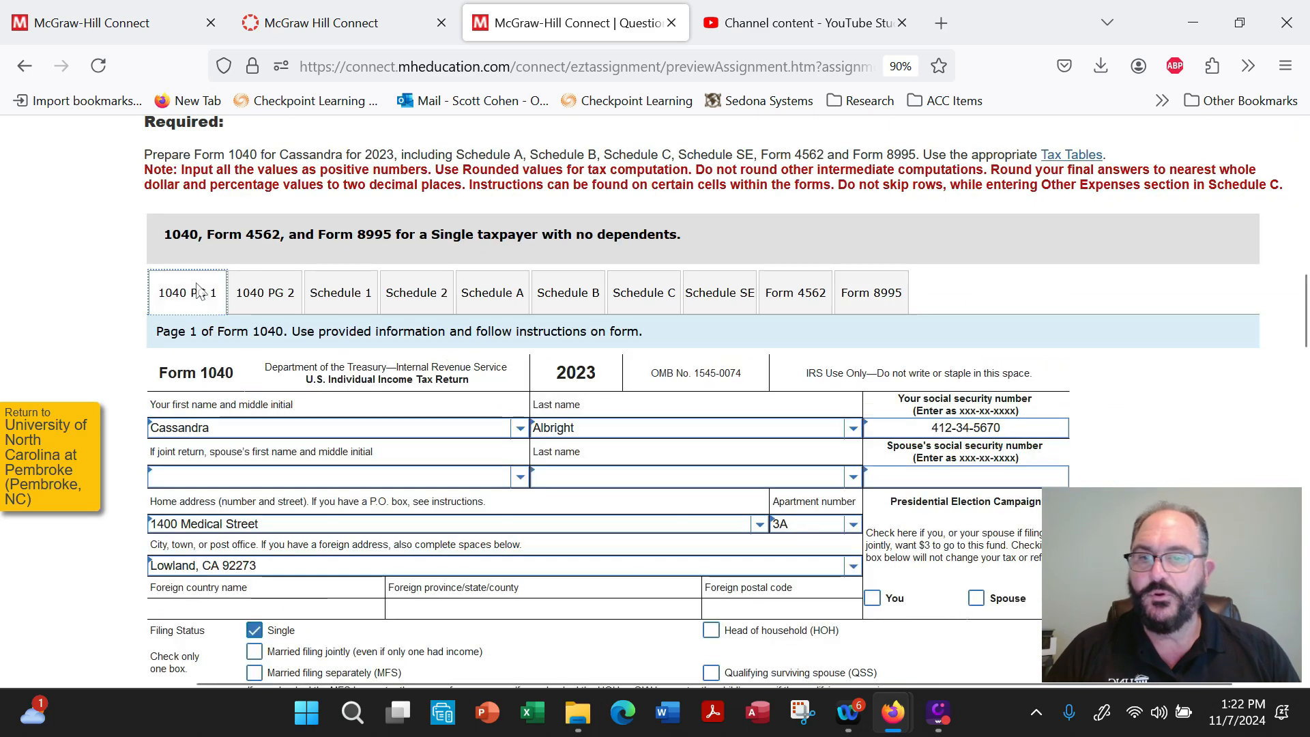
pyautogui.scroll(-10, 721, 496)
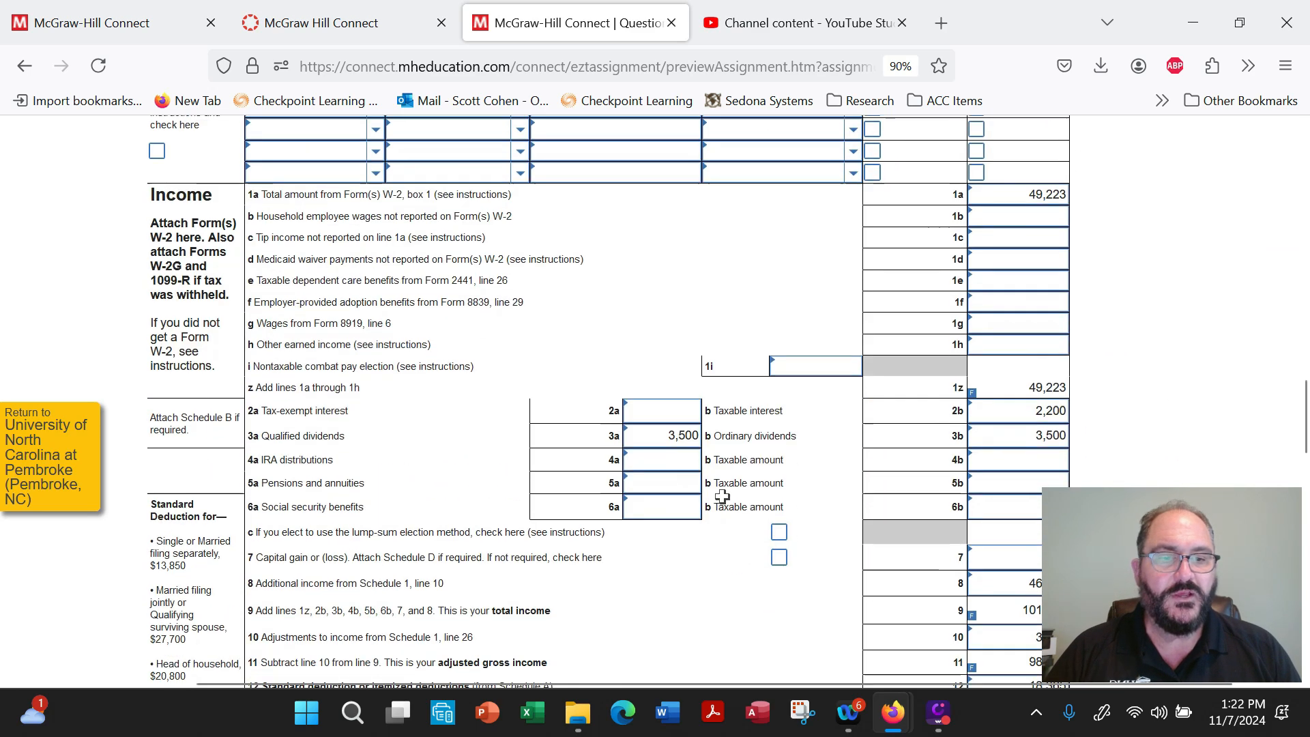
pyautogui.scroll(-3, 722, 496)
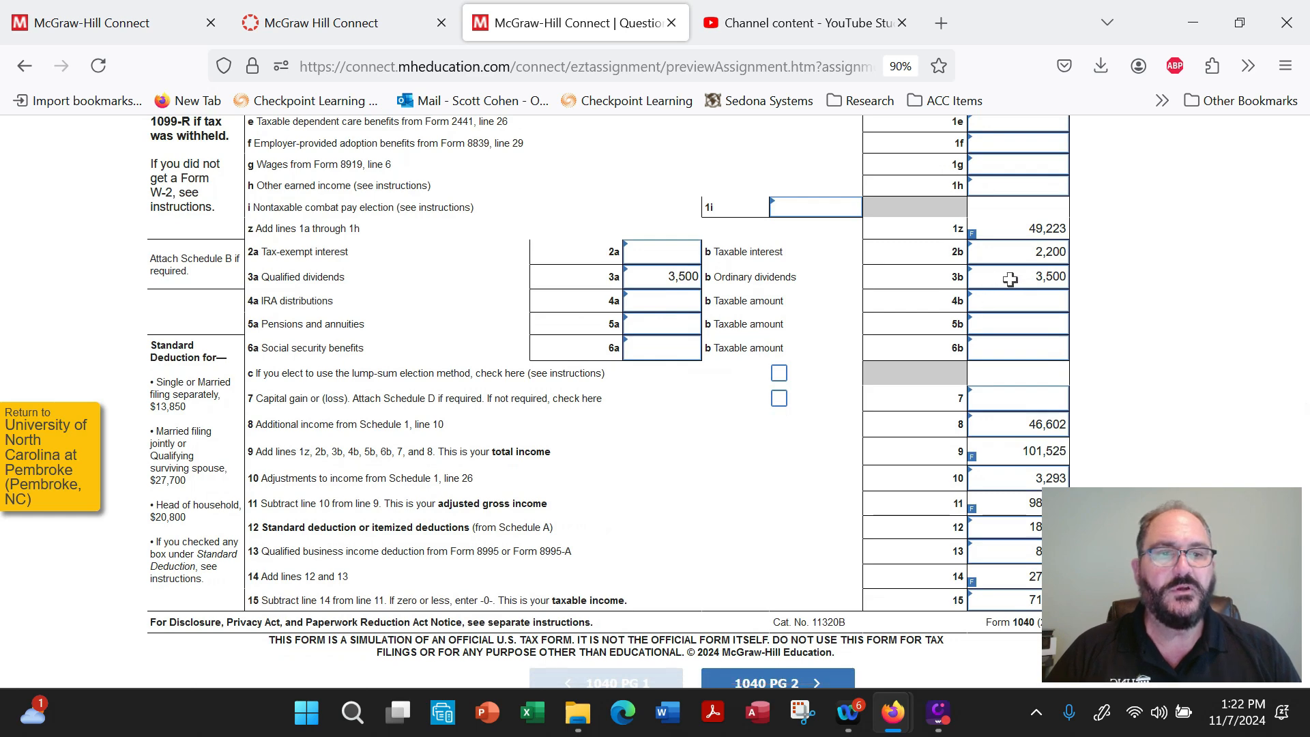
pyautogui.moveTo(1010, 279); pyautogui.dragTo(1081, 289)
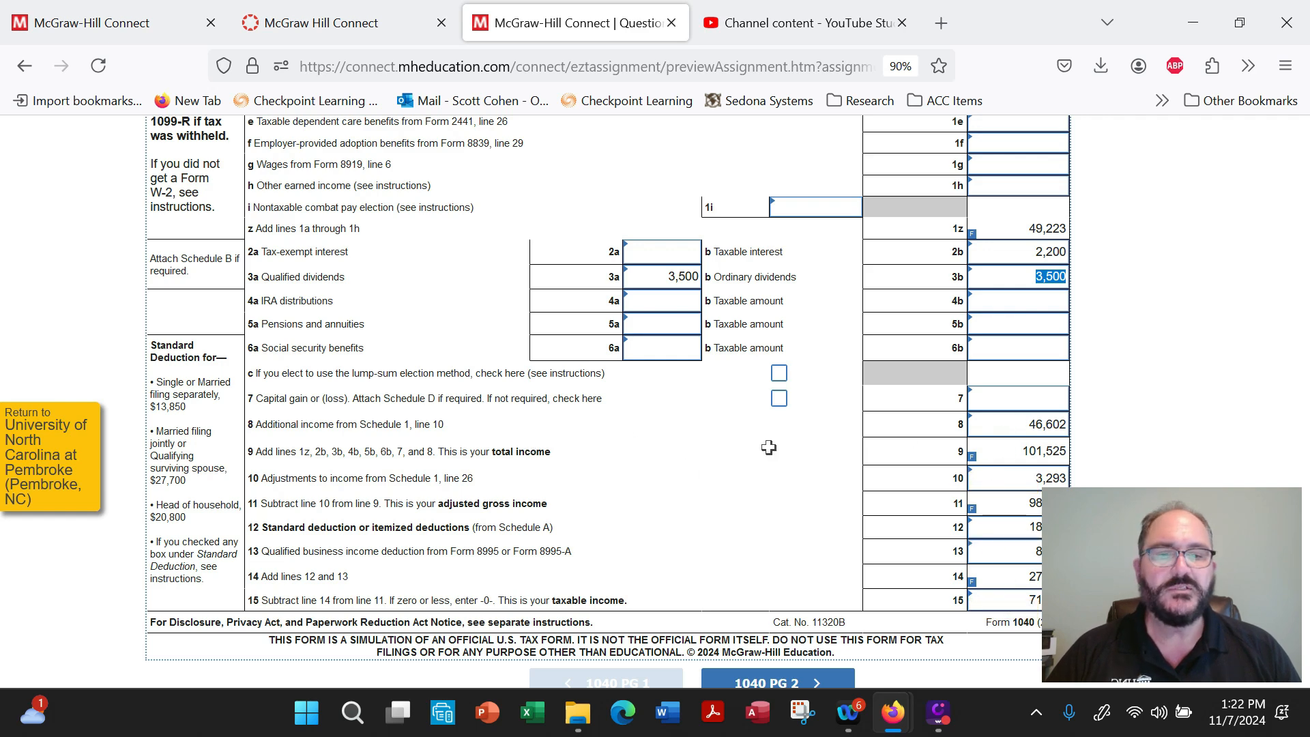
# Open Form 1040 page 2 and look over the Tax and Credits and Payments sections.
pyautogui.scroll(-3, 768, 446)
pyautogui.click(766, 550)
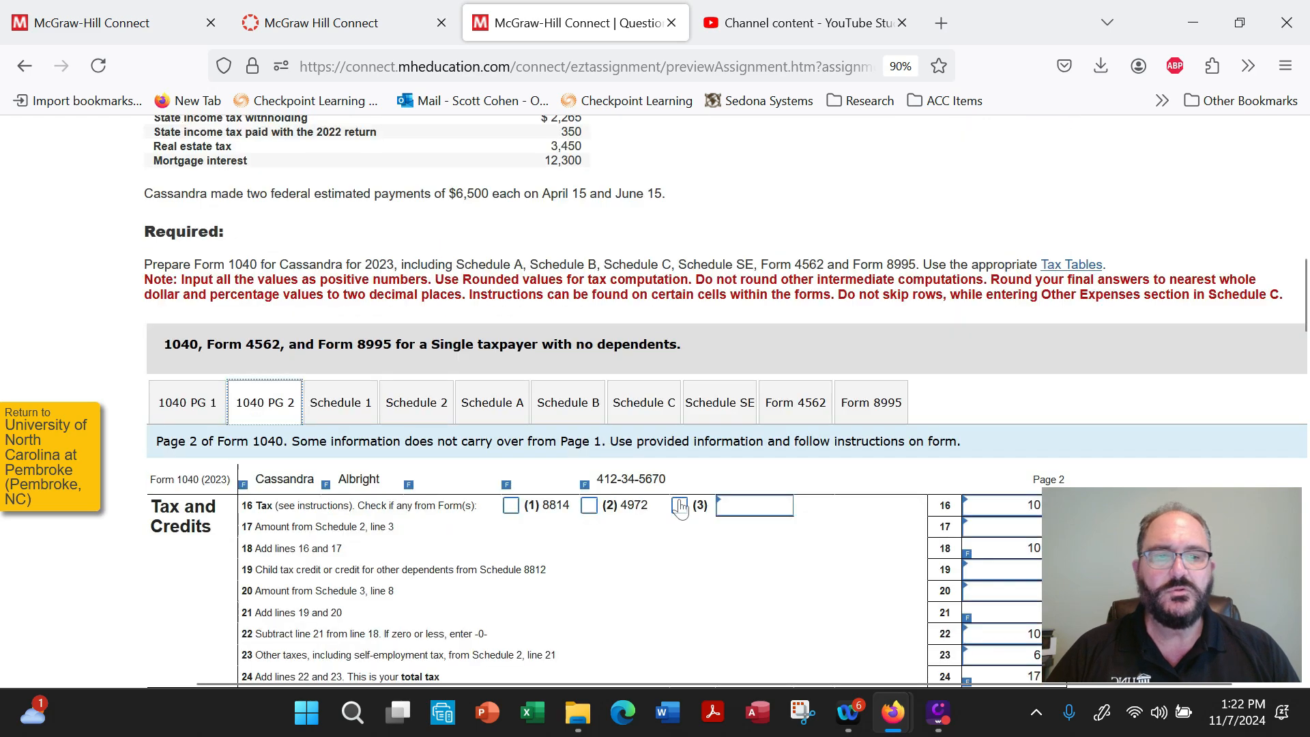
pyautogui.scroll(-2, 680, 509)
pyautogui.scroll(3, 678, 499)
pyautogui.scroll(-4, 678, 499)
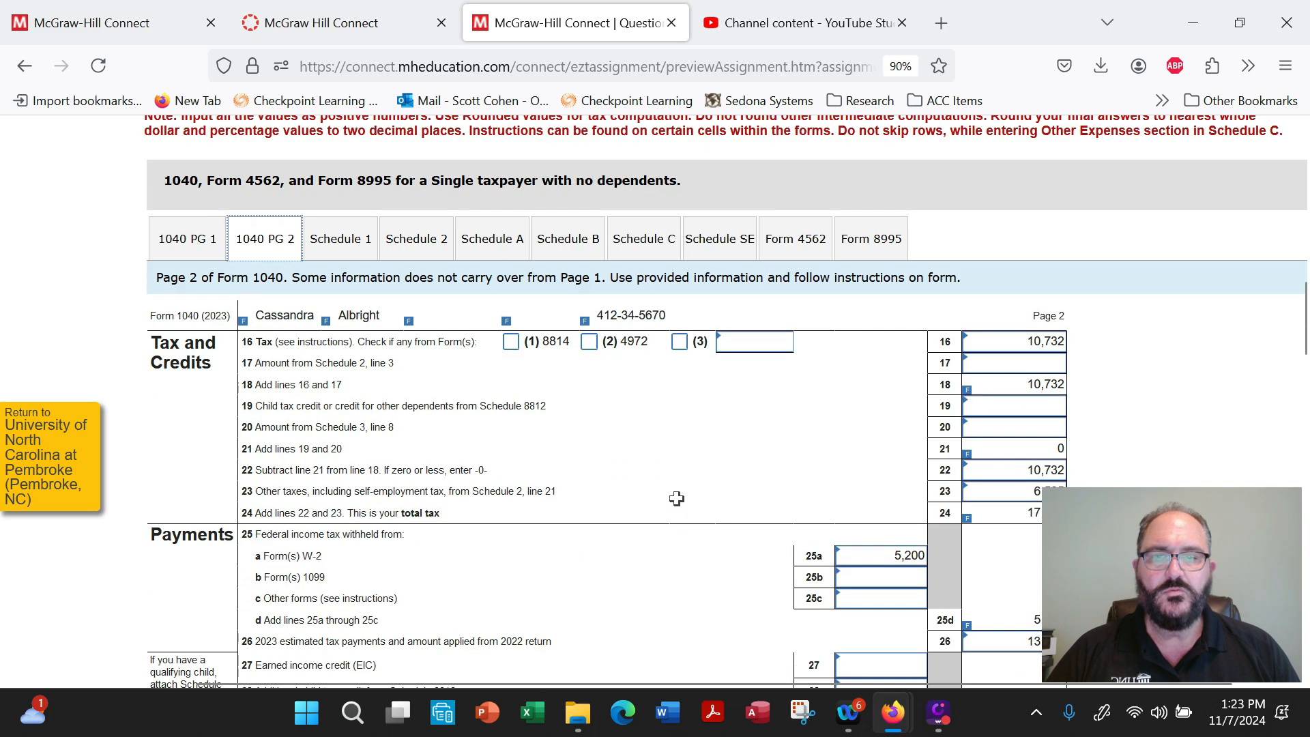
pyautogui.scroll(4, 678, 499)
# Go back to Form 1040 page 1 and check the qualified business income deduction on line 13 against taxable income on line 15.
pyautogui.click(187, 467)
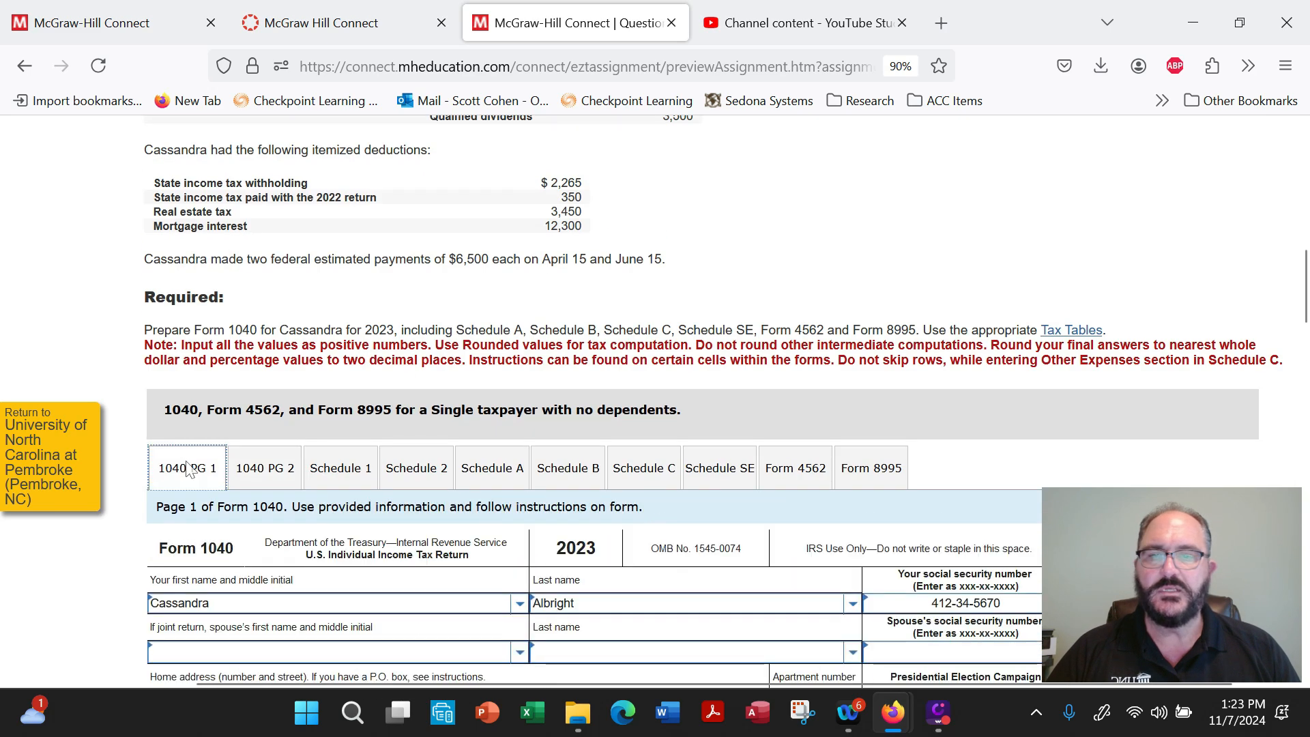
pyautogui.scroll(-5, 676, 436)
pyautogui.scroll(-5, 693, 416)
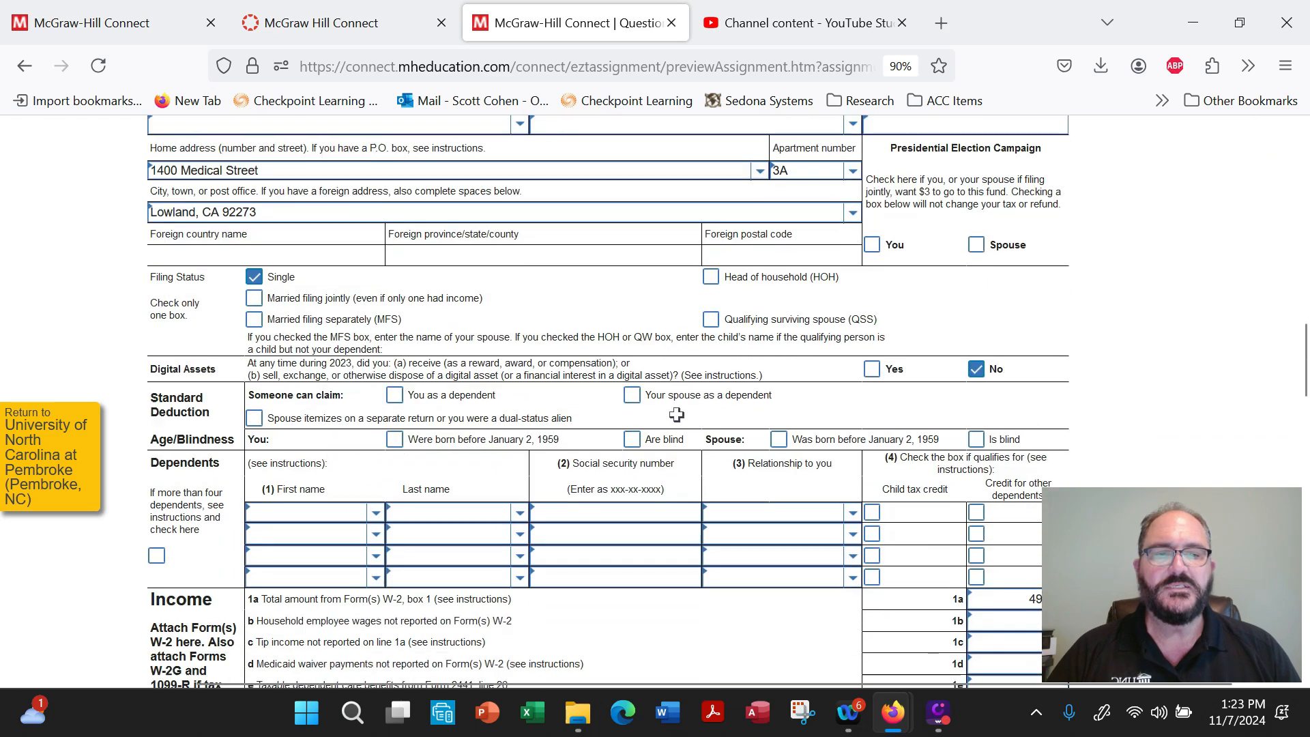
pyautogui.scroll(-2, 676, 415)
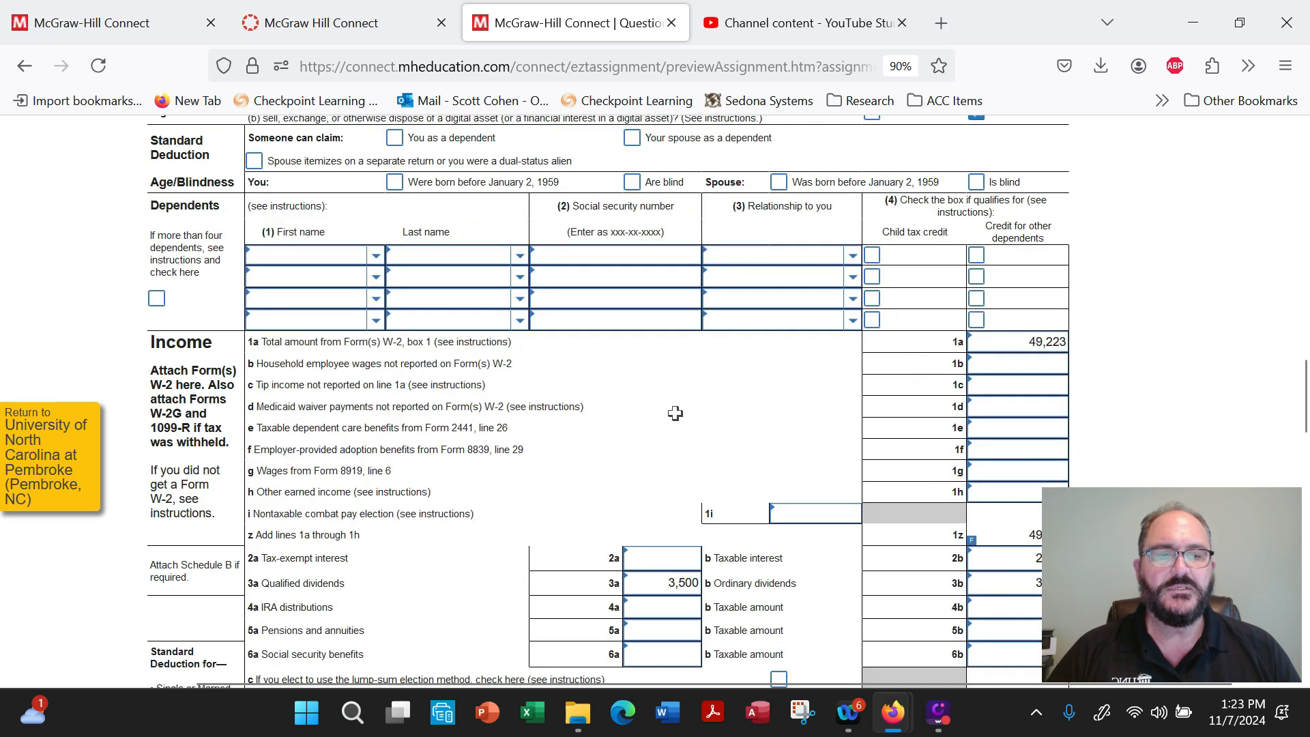
pyautogui.scroll(-4, 675, 412)
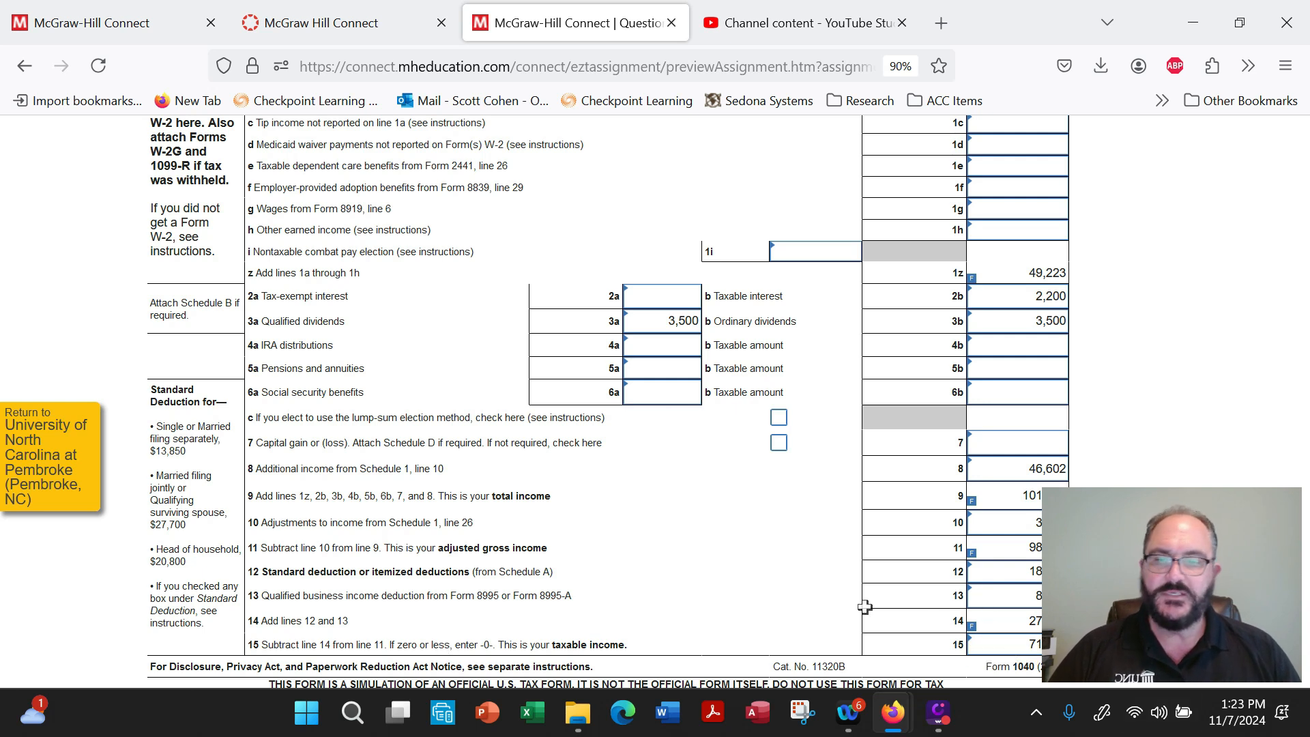
pyautogui.click(1026, 599)
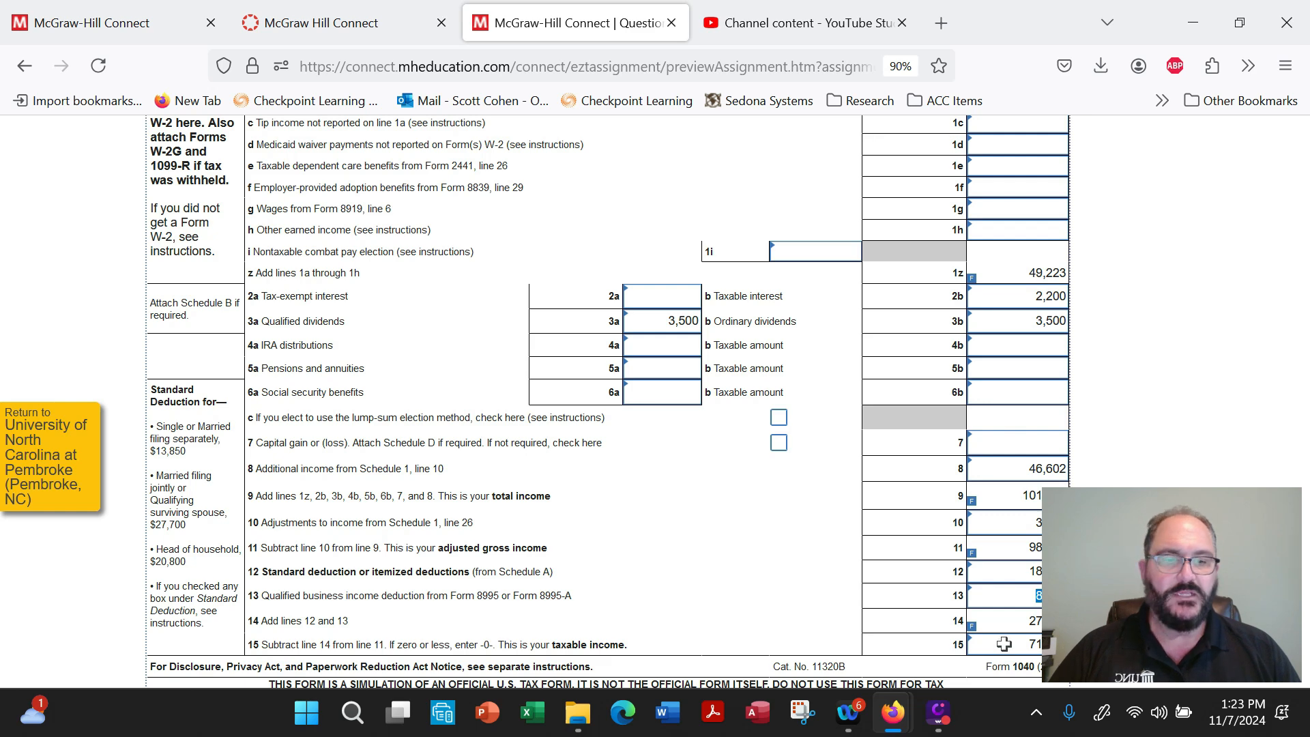
pyautogui.click(1025, 647)
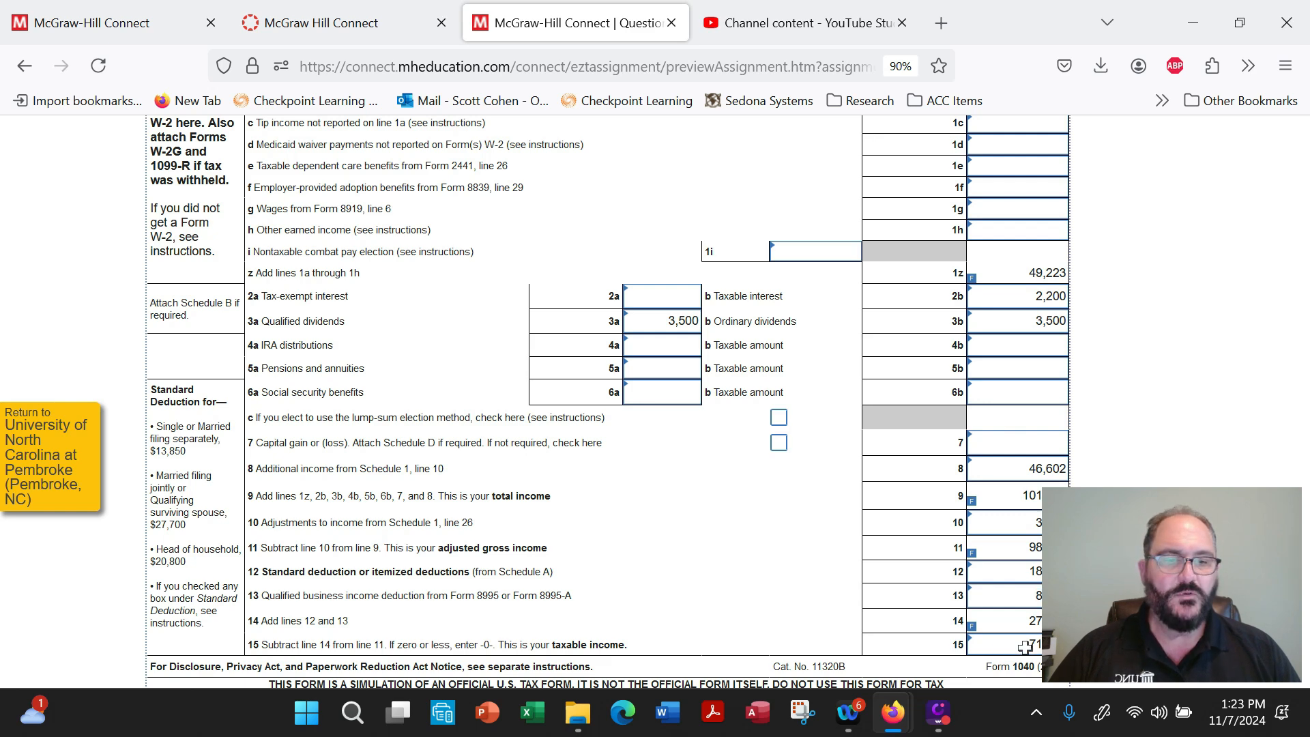
pyautogui.click(1027, 597)
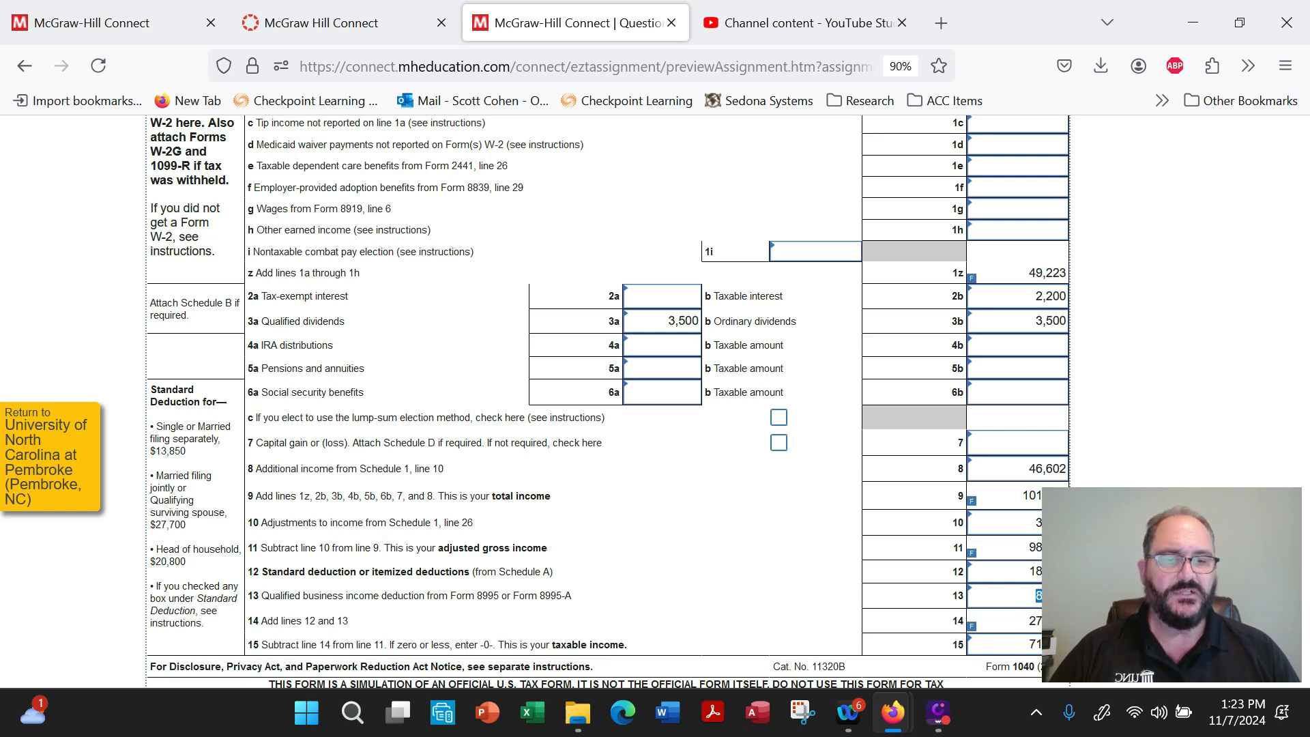
pyautogui.click(1026, 644)
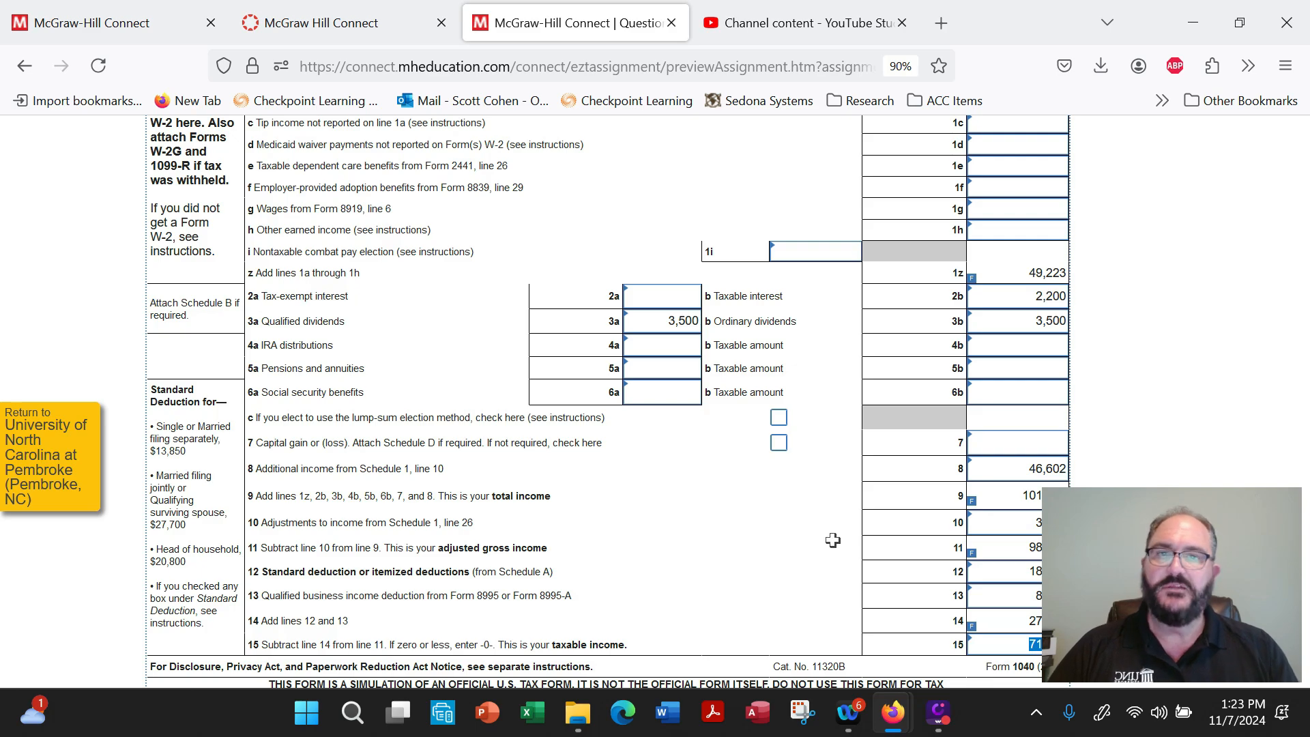
# Reopen Form 8995 and review the 20% income limitation on line 14 and the qualified business income deduction on line 15.
pyautogui.scroll(15, 832, 540)
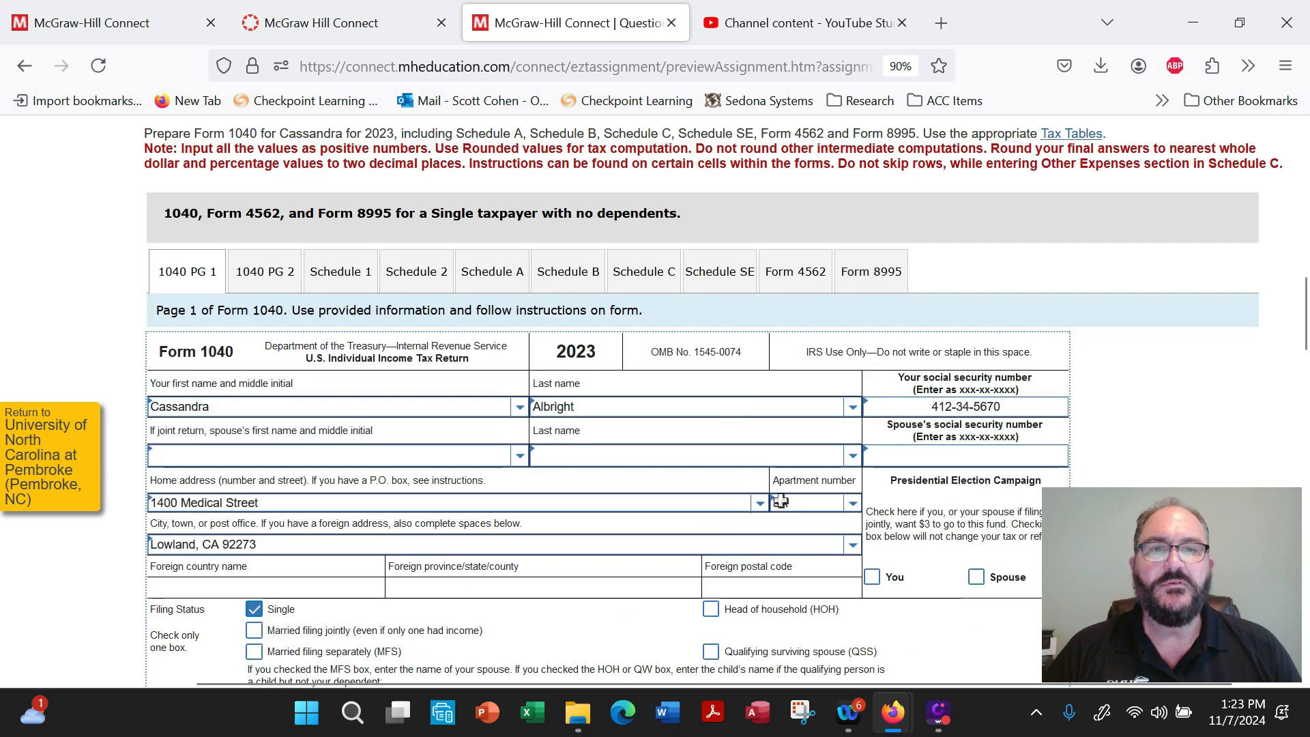
pyautogui.click(781, 502)
pyautogui.write('3A')
pyautogui.scroll(-2, 858, 464)
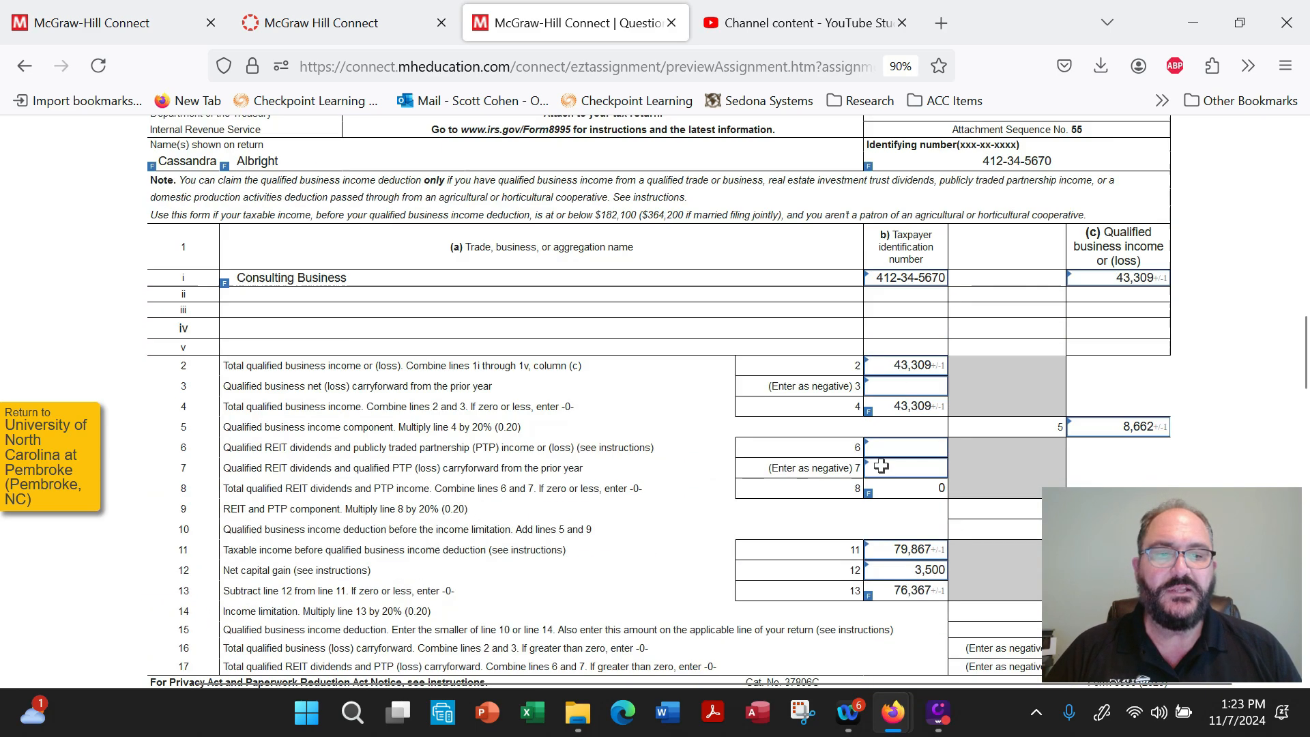
pyautogui.scroll(-3, 772, 436)
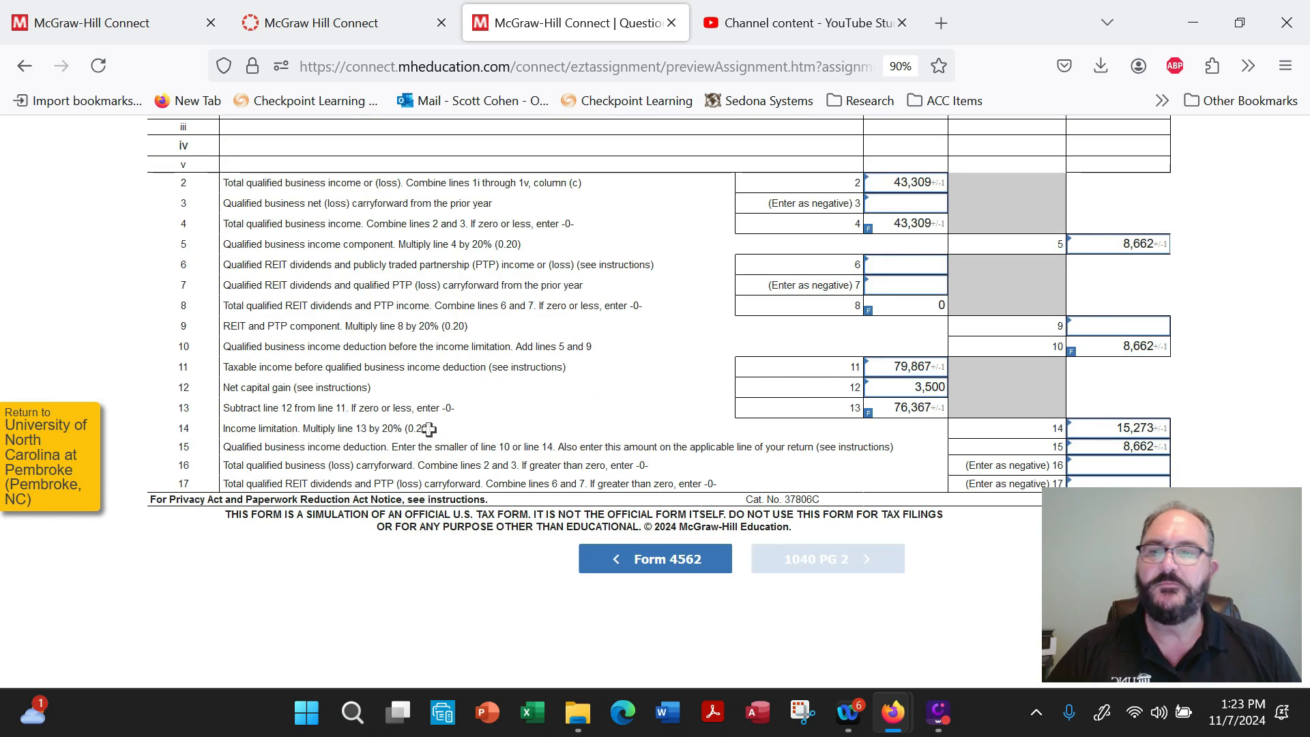
pyautogui.moveTo(935, 404)
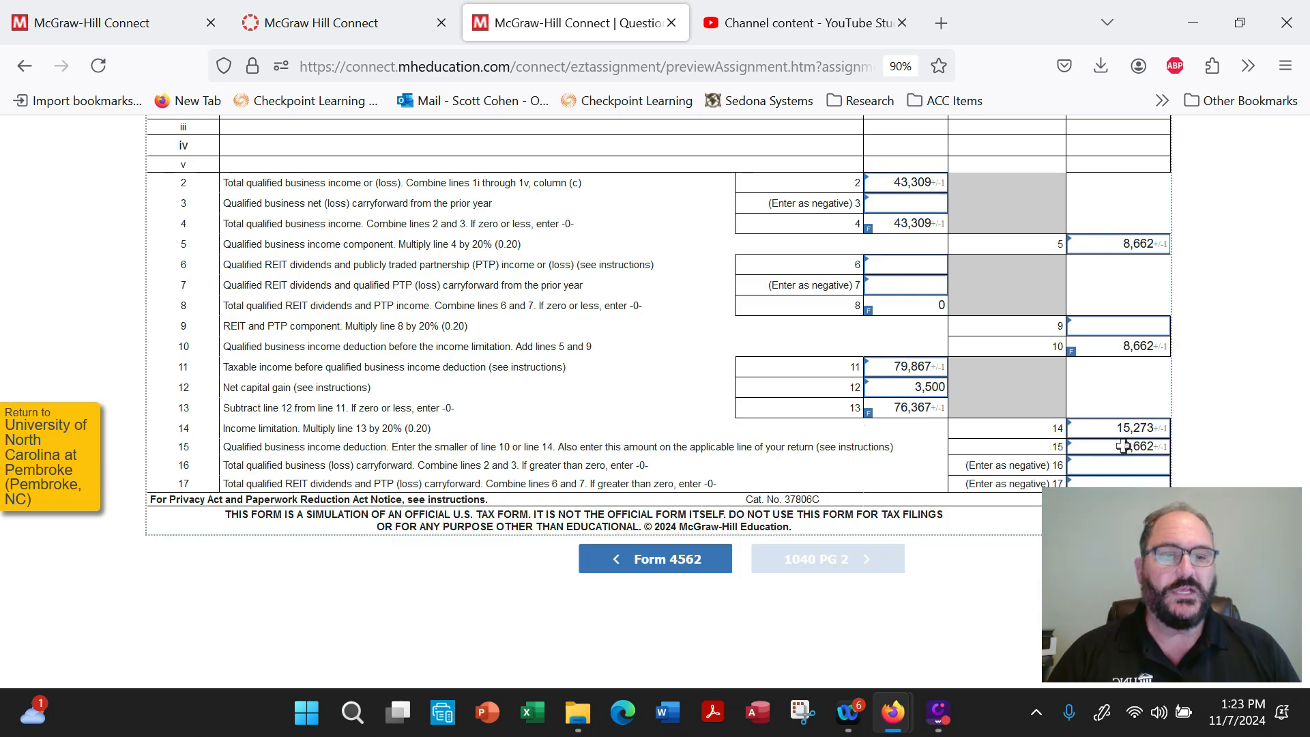
# Leave Form 8995 and page back through Form 4562 and Schedules SE, C, B, A, 2 and 1.
pyautogui.scroll(2, 693, 402)
pyautogui.scroll(5, 693, 402)
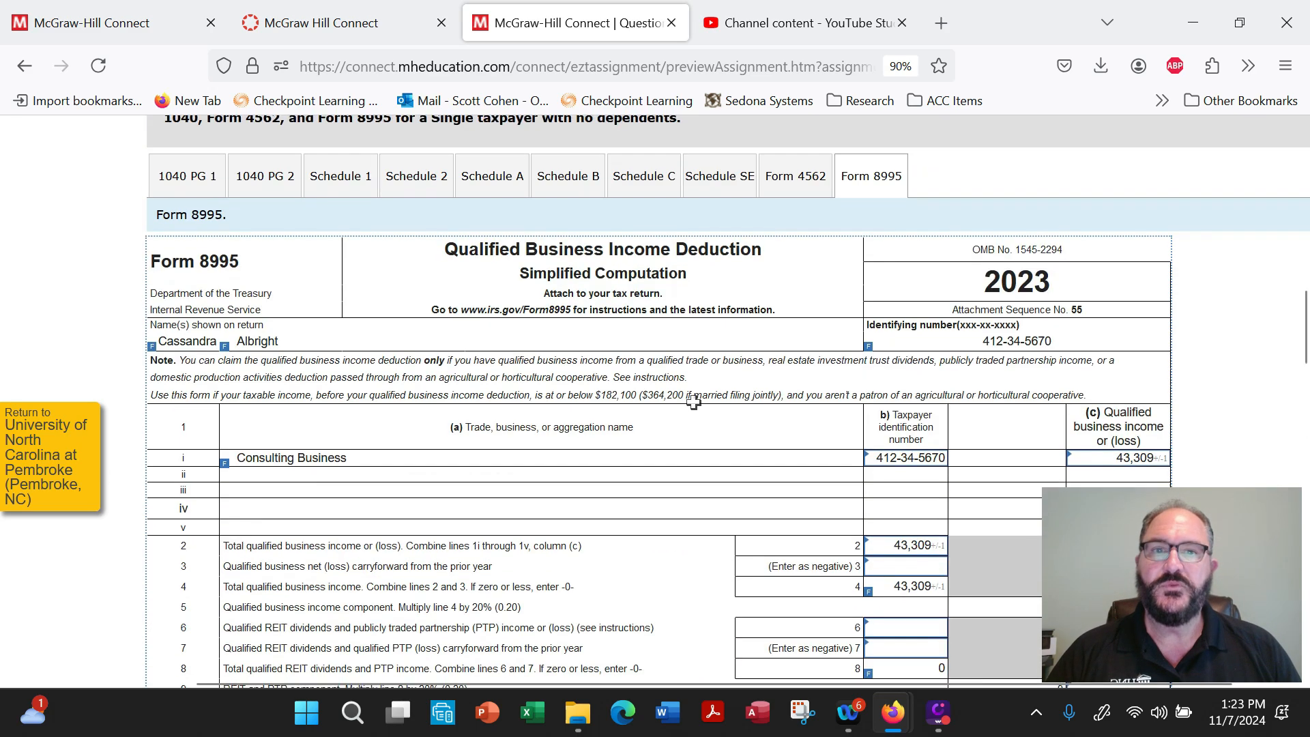
pyautogui.click(810, 344)
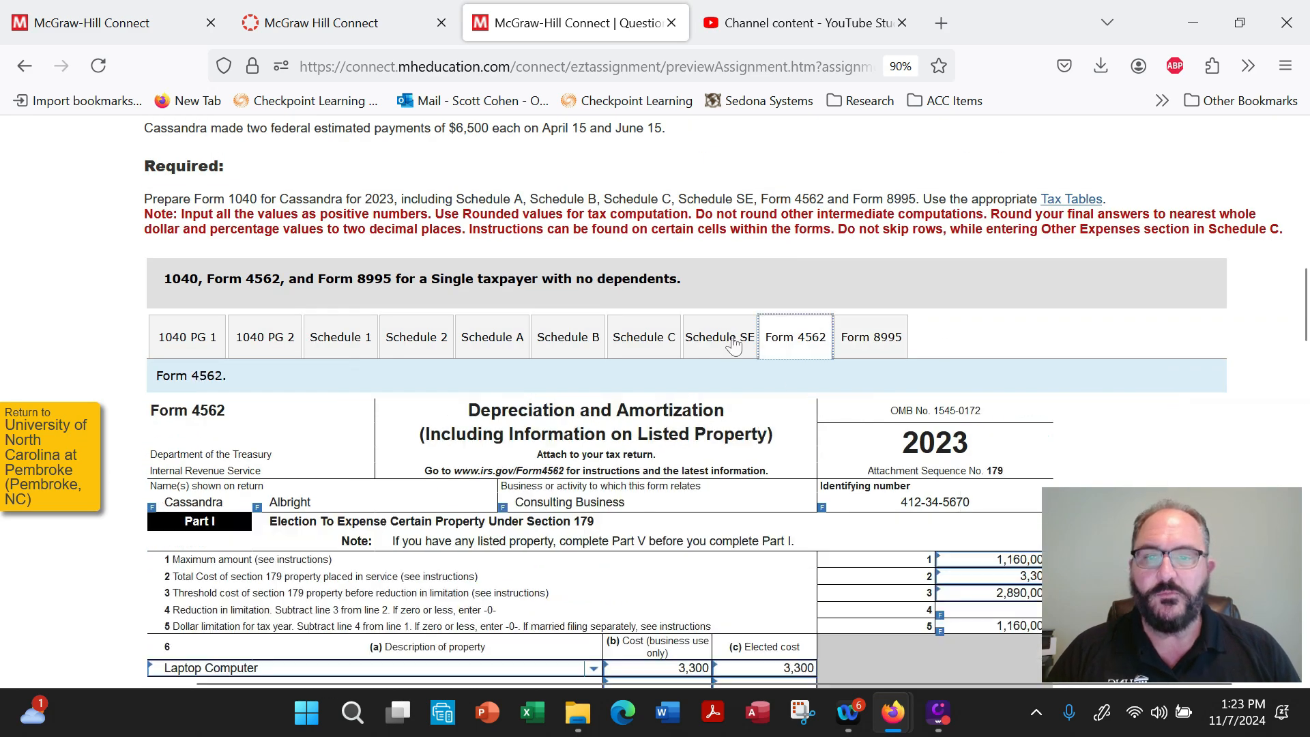
pyautogui.click(720, 341)
pyautogui.click(644, 341)
pyautogui.click(569, 342)
pyautogui.click(511, 343)
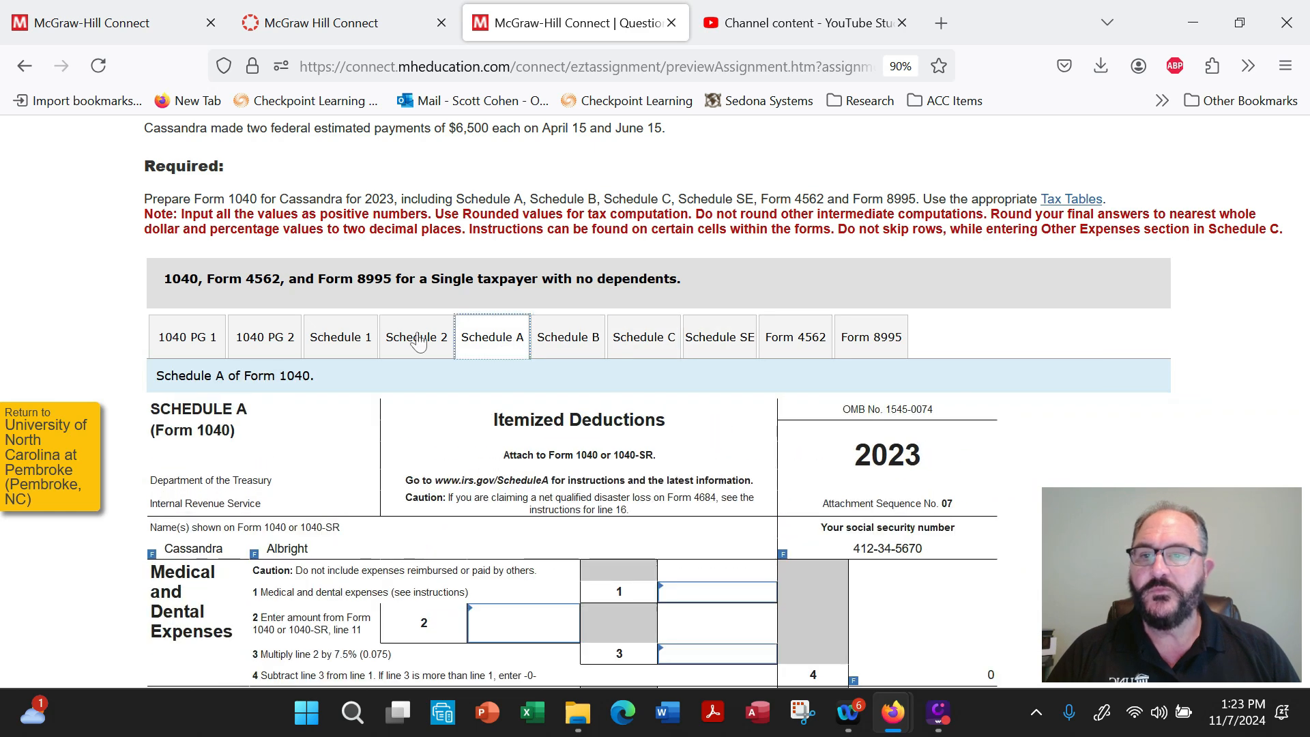
pyautogui.click(416, 341)
pyautogui.click(339, 347)
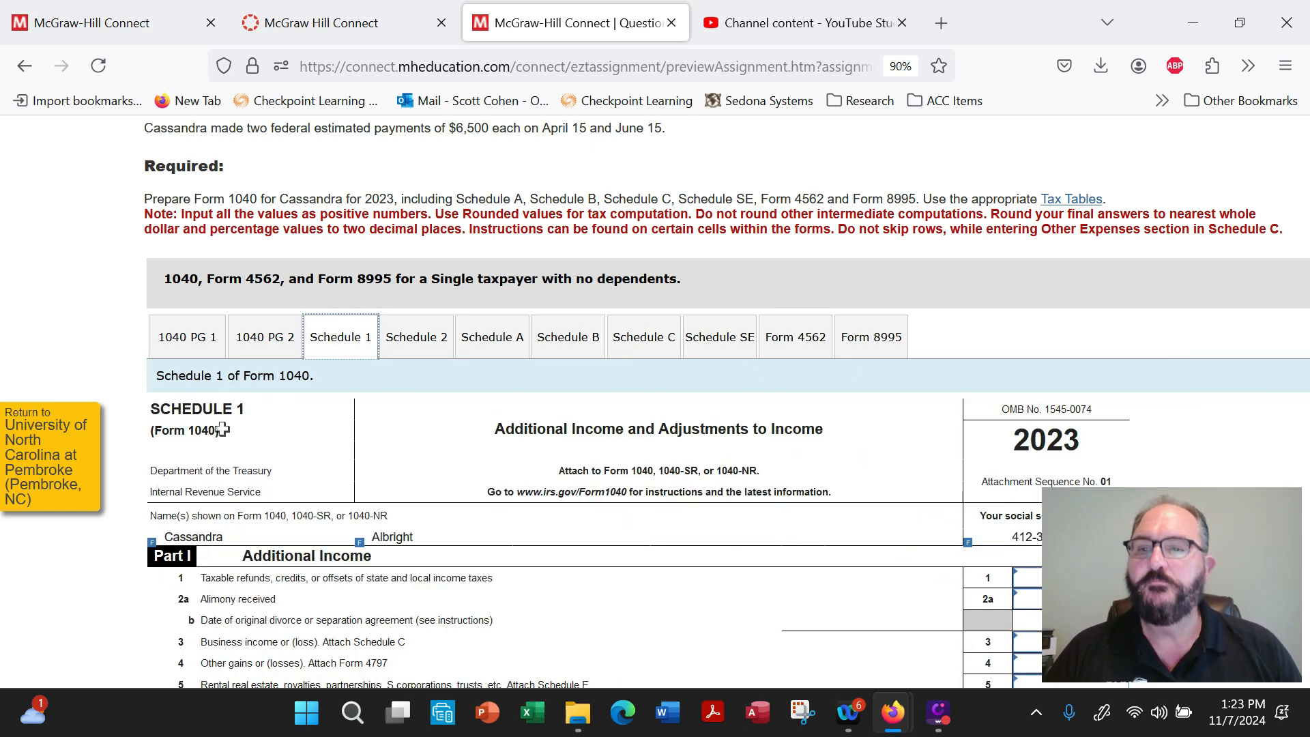
# Open Form 1040 page 1 and check the additional income on line 8 and total income on line 9.
pyautogui.click(202, 345)
pyautogui.scroll(-3, 690, 490)
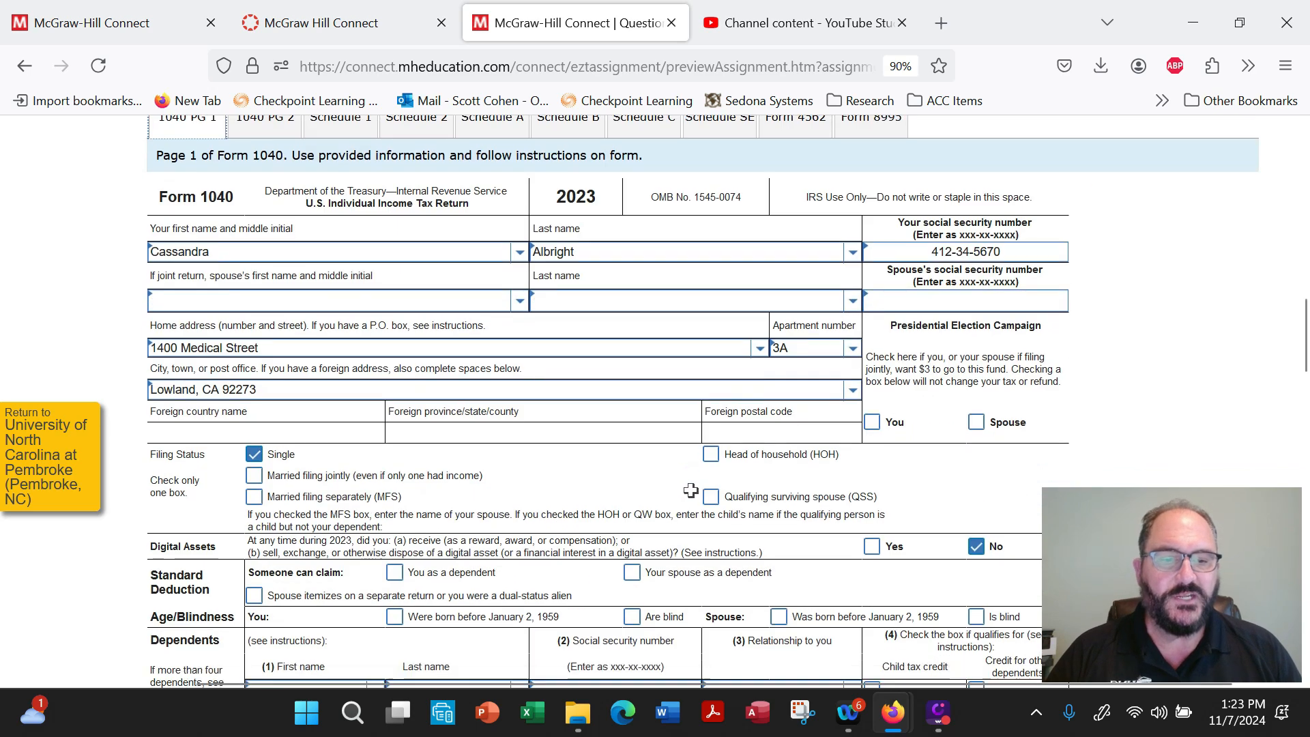
pyautogui.scroll(-10, 691, 490)
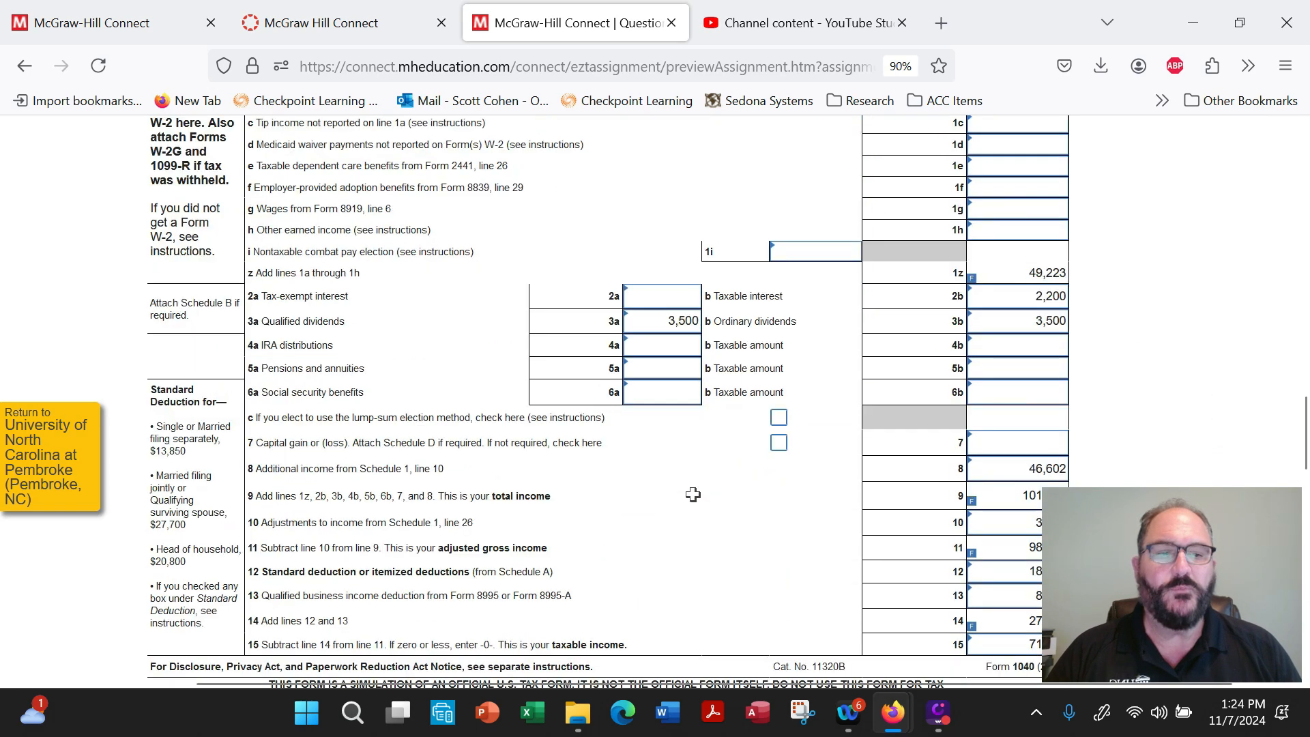
pyautogui.click(1045, 468)
pyautogui.click(996, 498)
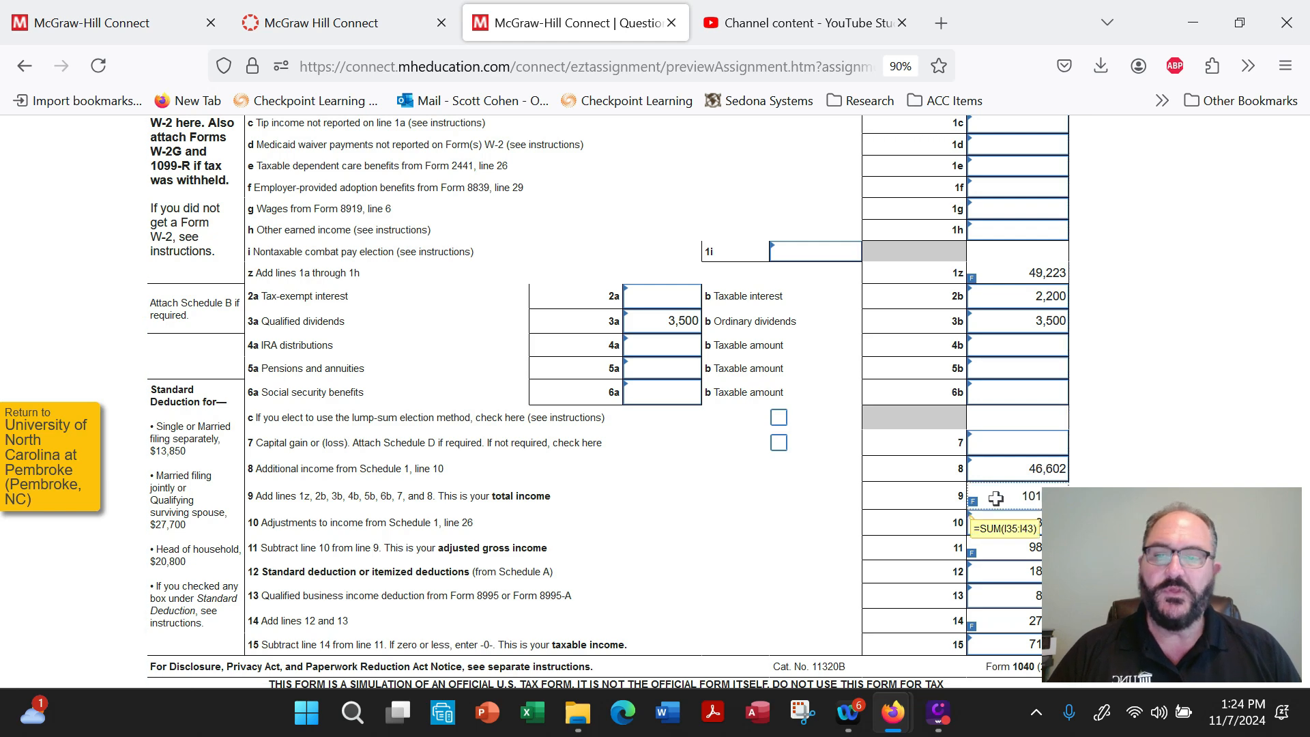
# Review the adjustments to income on line 10 and the adjusted gross income on line 11 of Form 1040.
pyautogui.scroll(-2, 647, 539)
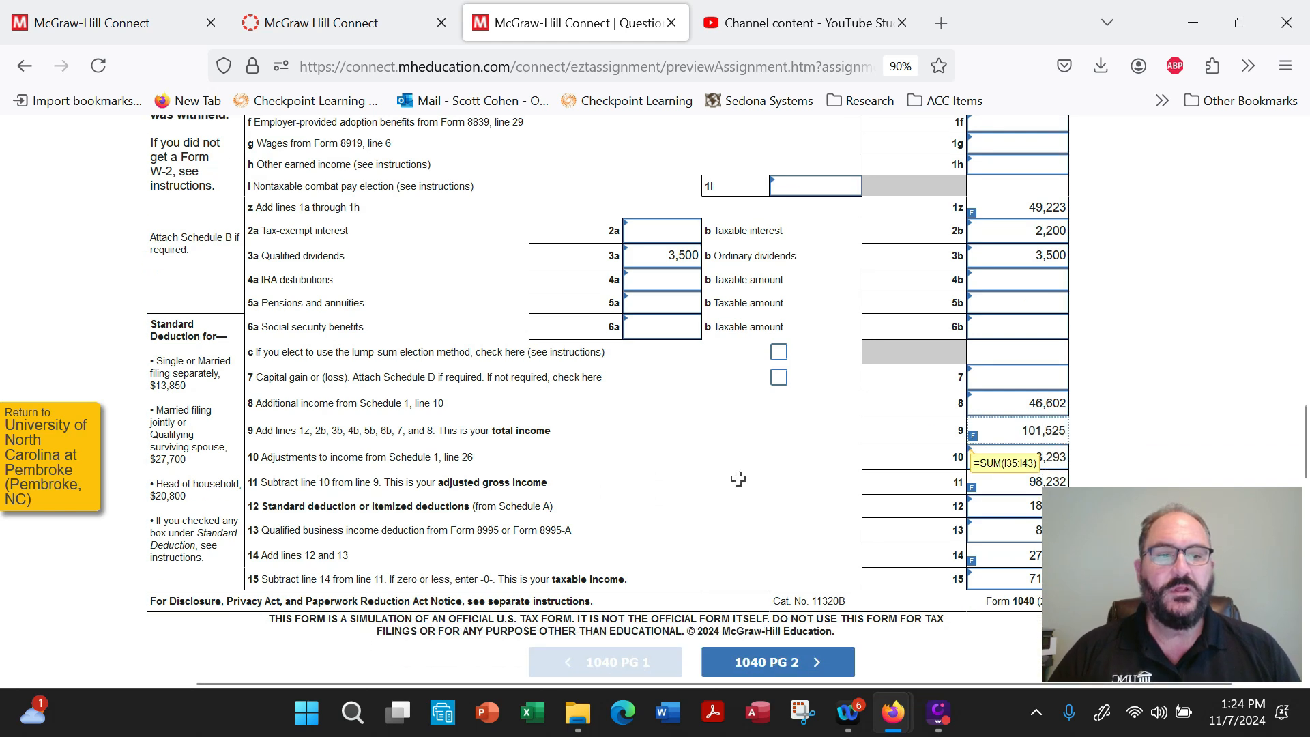
pyautogui.click(1196, 457)
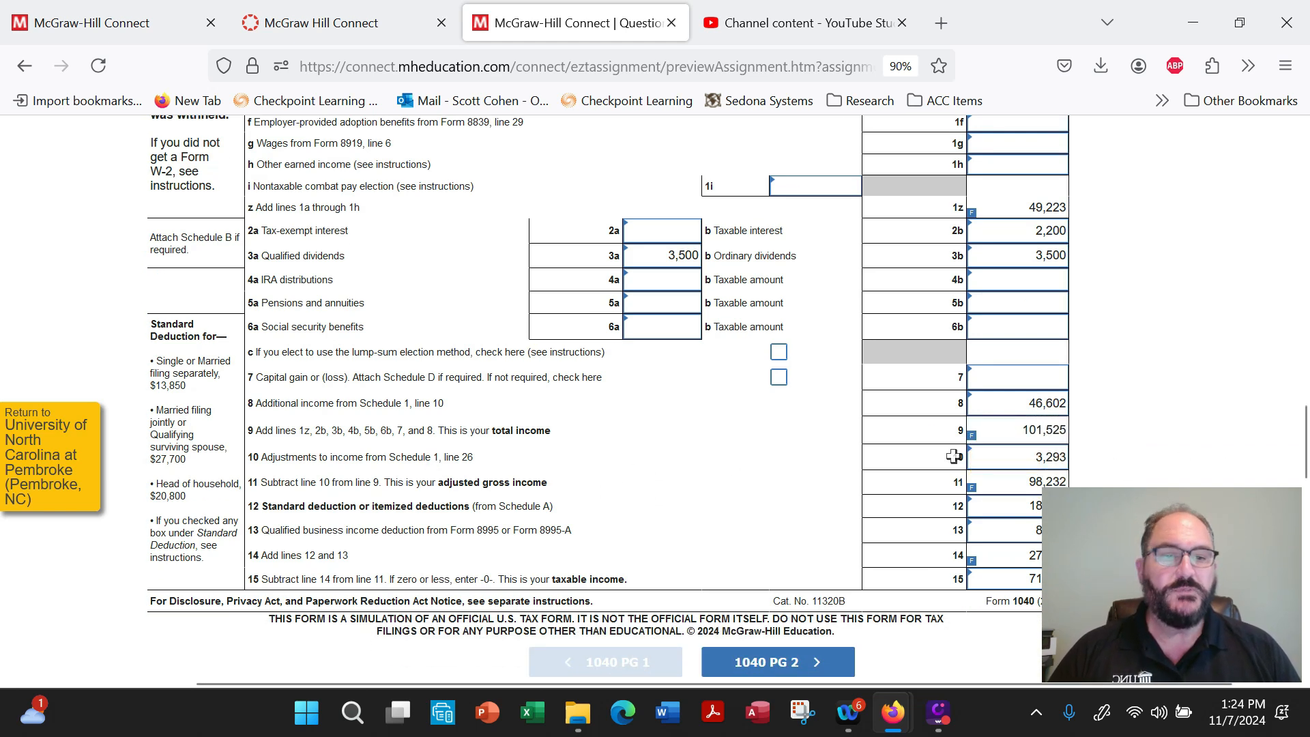
pyautogui.moveTo(1012, 457); pyautogui.dragTo(1052, 457)
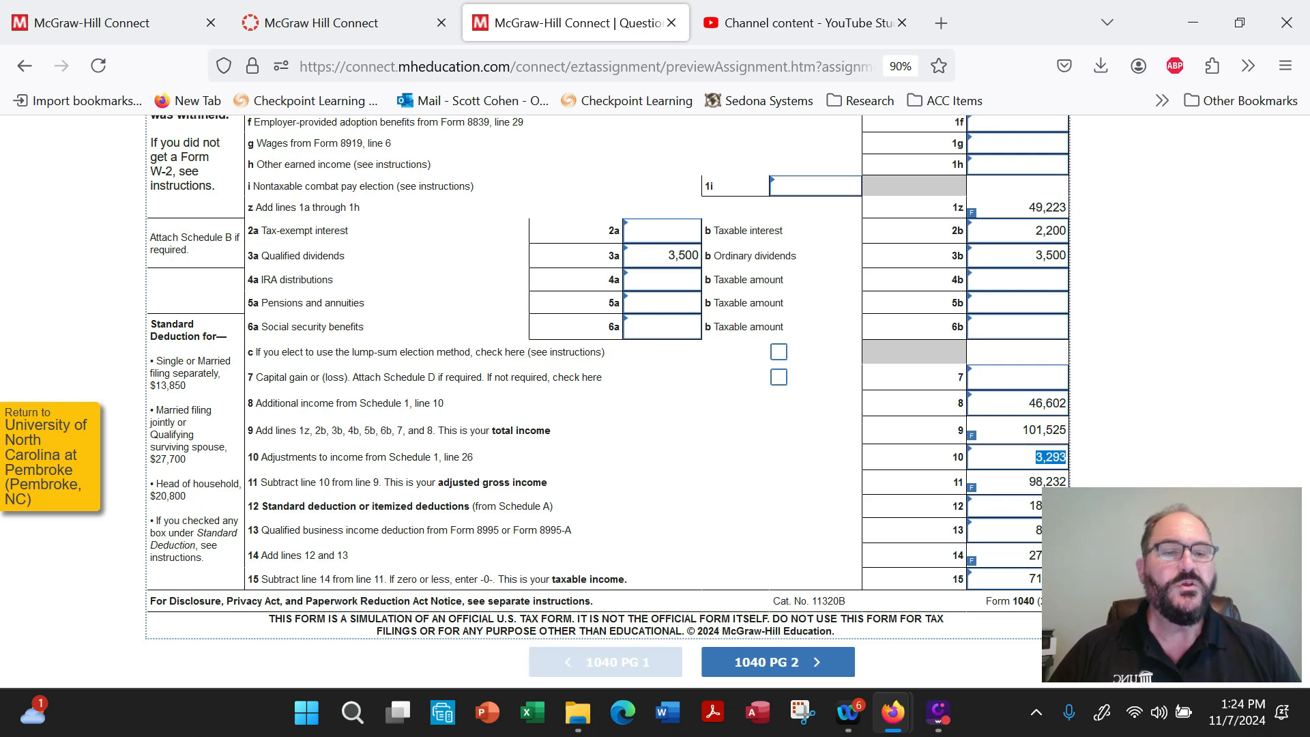
pyautogui.moveTo(996, 483); pyautogui.dragTo(1130, 485)
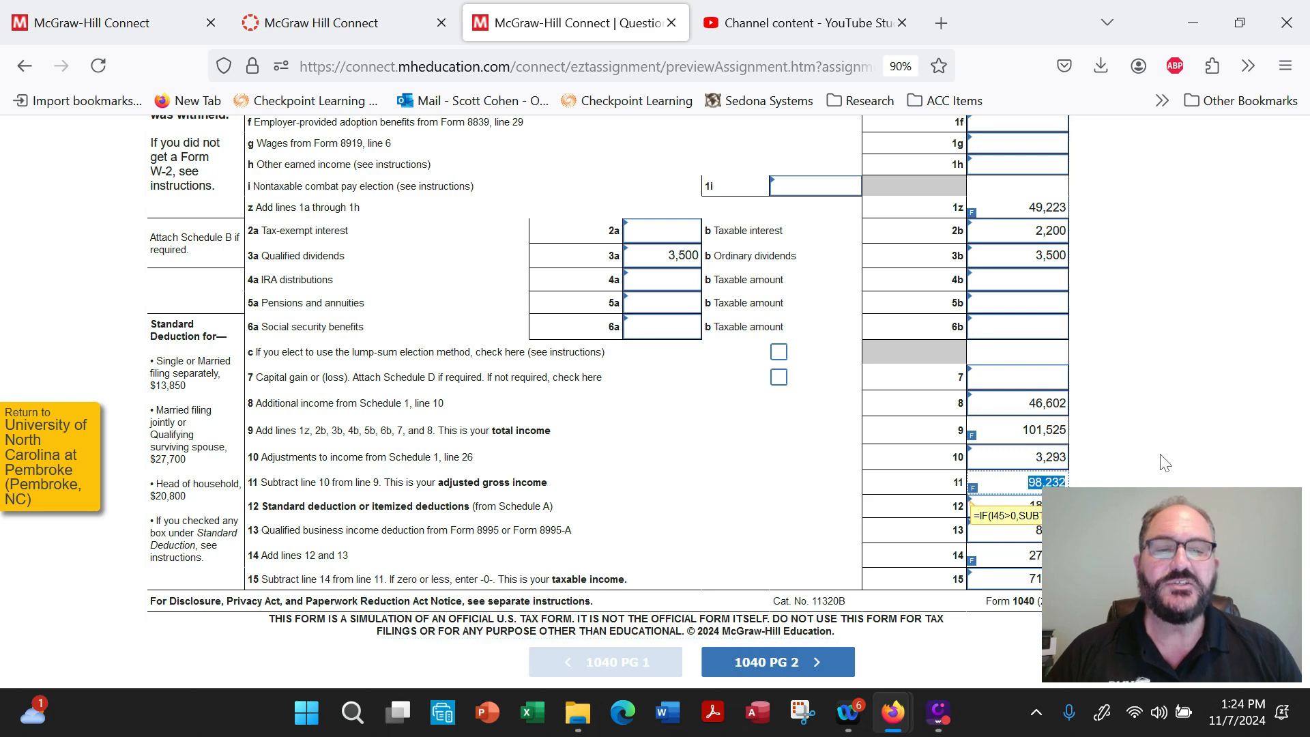
pyautogui.scroll(-1, 1160, 451)
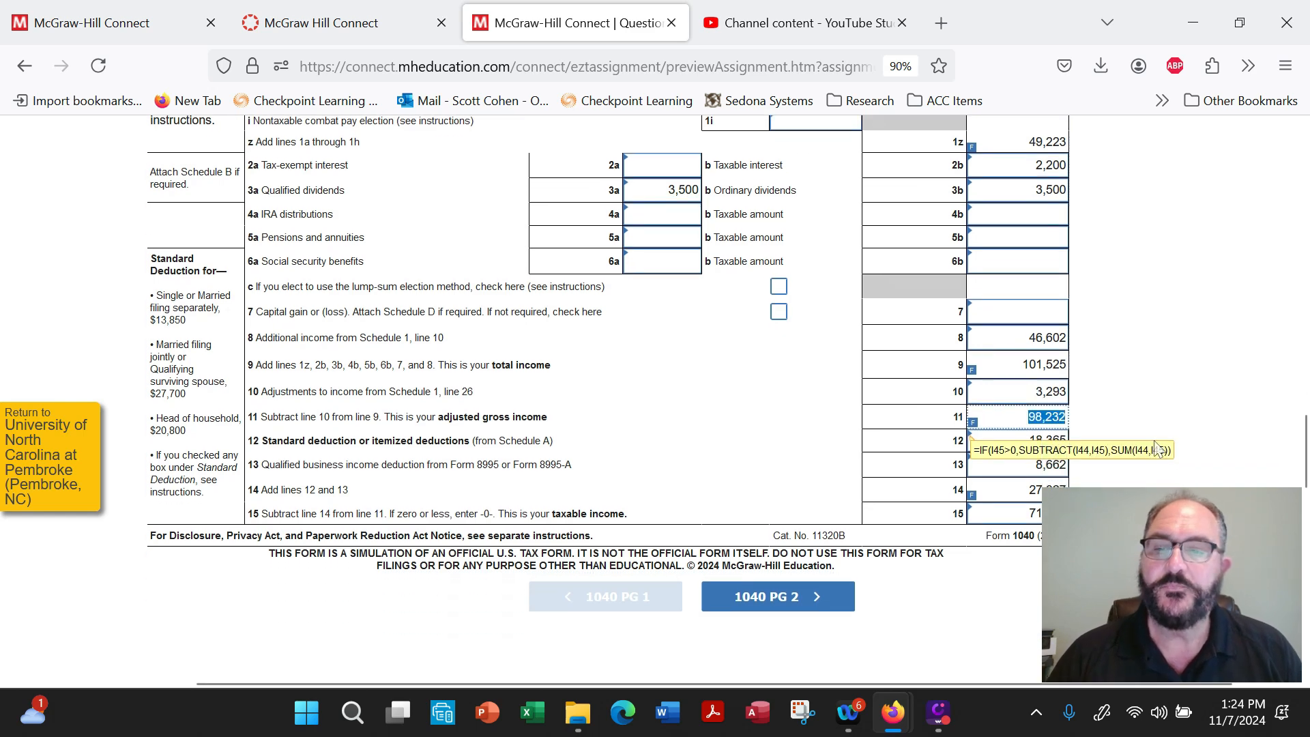
pyautogui.click(1187, 428)
# Review the deductions on lines 12 through 14 and the taxable income on line 15 of Form 1040 page 1.
pyautogui.moveTo(1024, 438); pyautogui.dragTo(1128, 446)
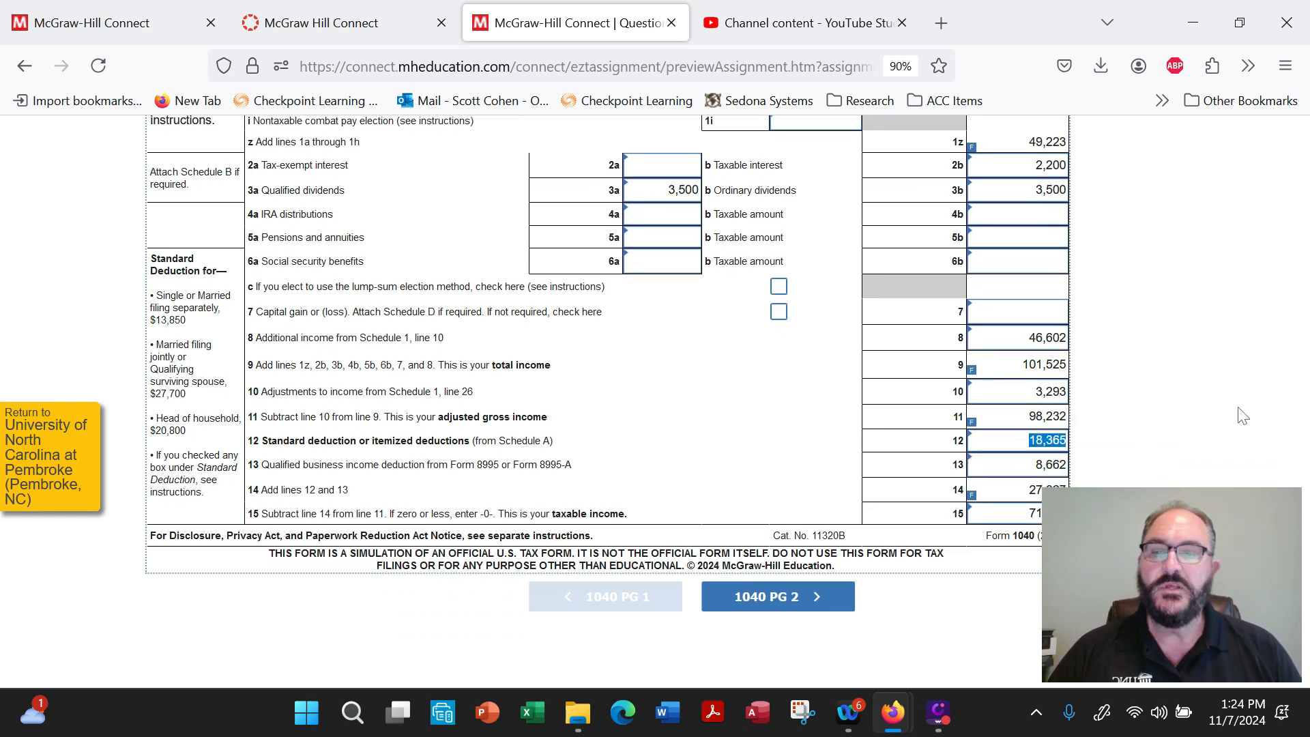
pyautogui.moveTo(1029, 462); pyautogui.dragTo(1095, 468)
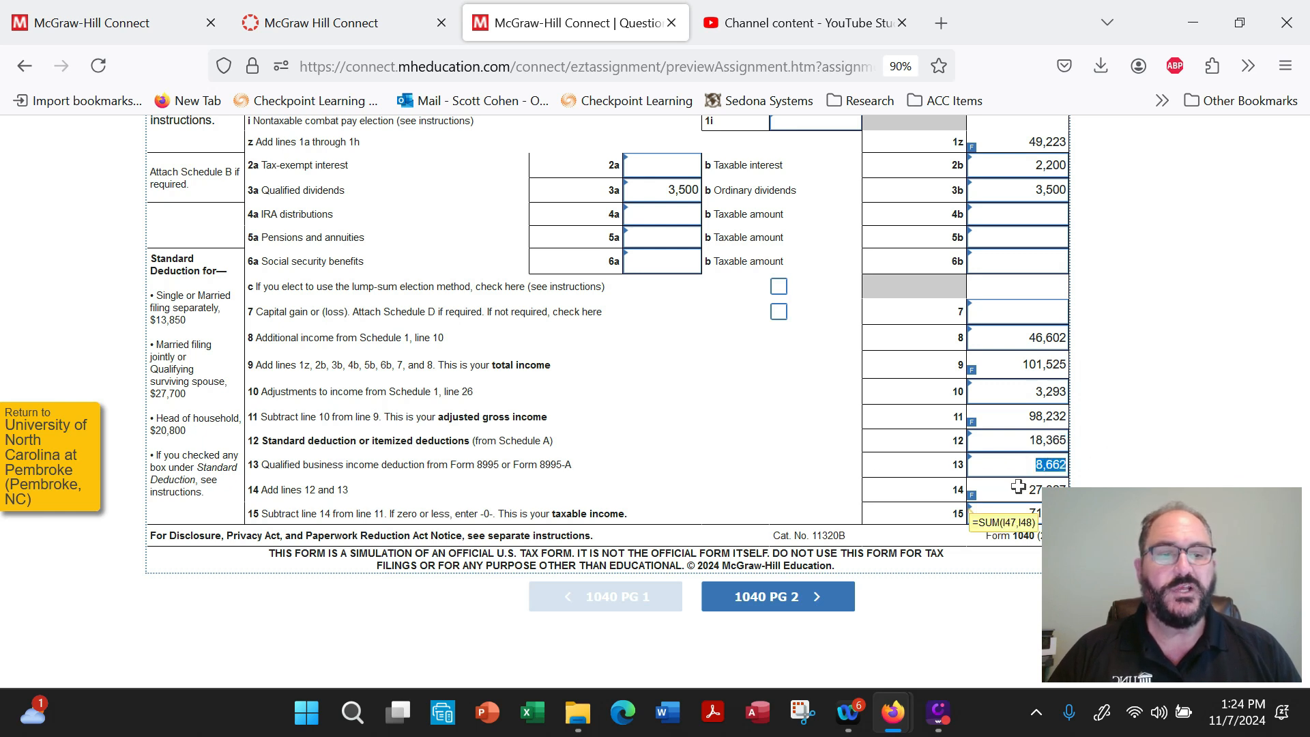
pyautogui.moveTo(1011, 489); pyautogui.dragTo(1092, 494)
pyautogui.click(1104, 498)
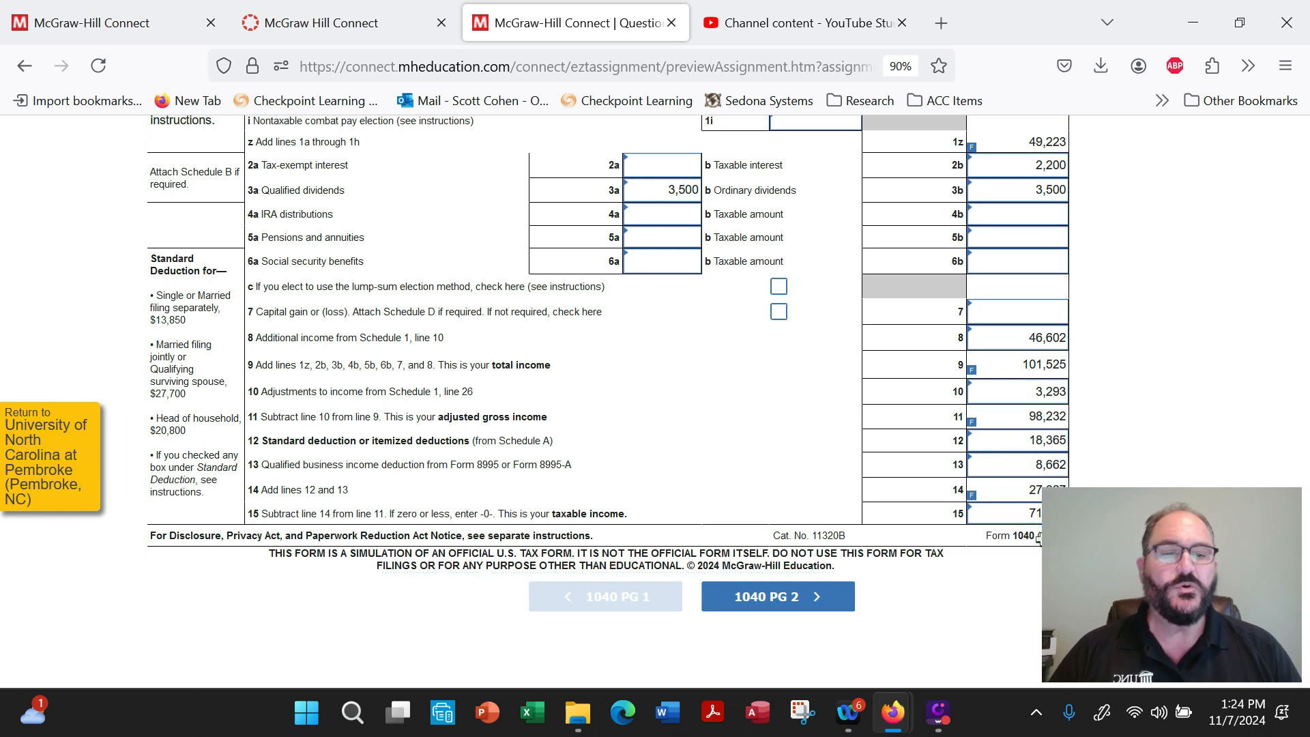
pyautogui.moveTo(1006, 516); pyautogui.dragTo(1092, 519)
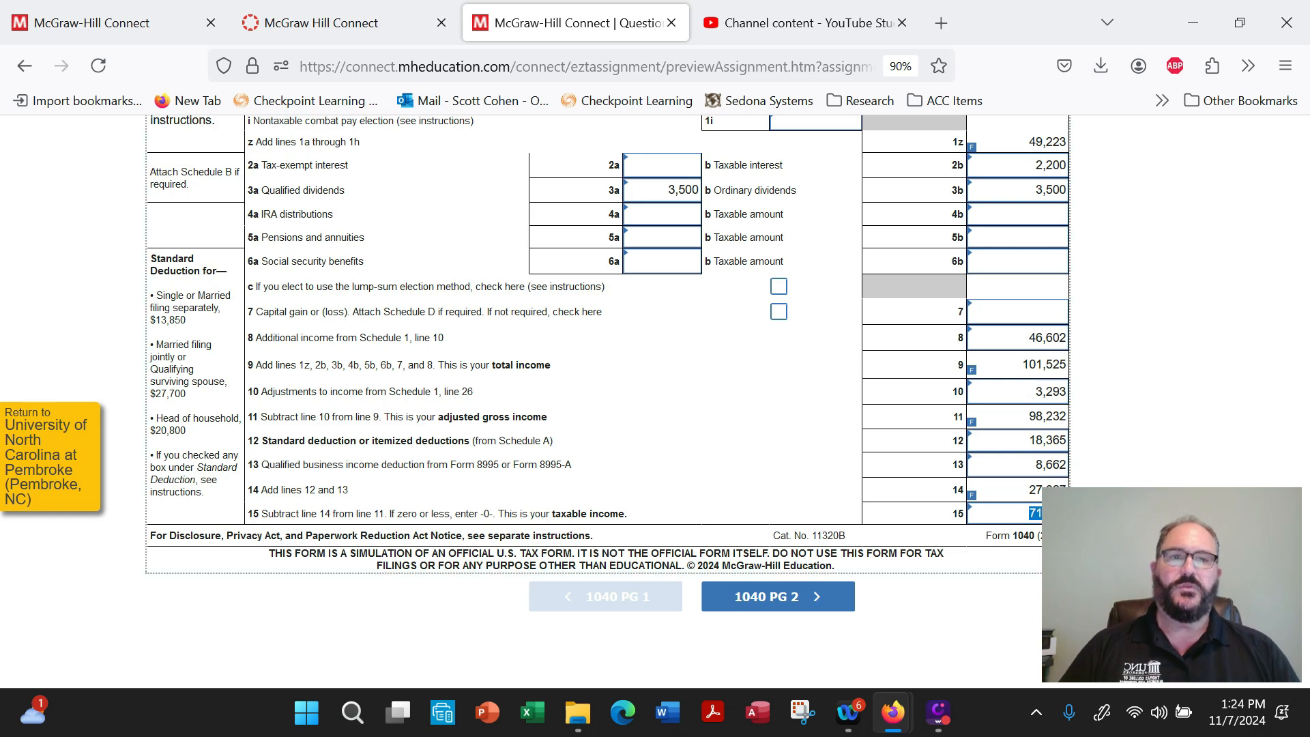
# Open Form 1040 page 2 and check the tax on line 16, other taxes on line 23 and total tax on line 24.
pyautogui.click(771, 601)
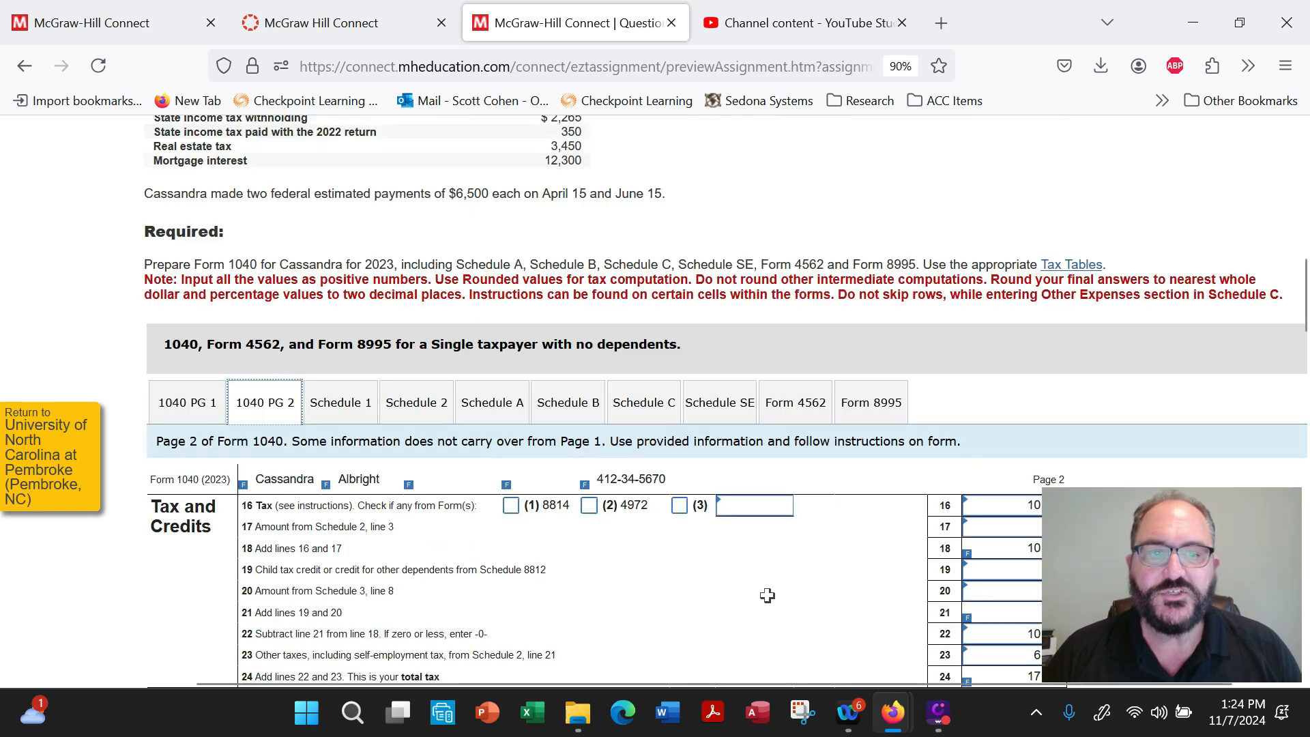
pyautogui.scroll(-2, 779, 542)
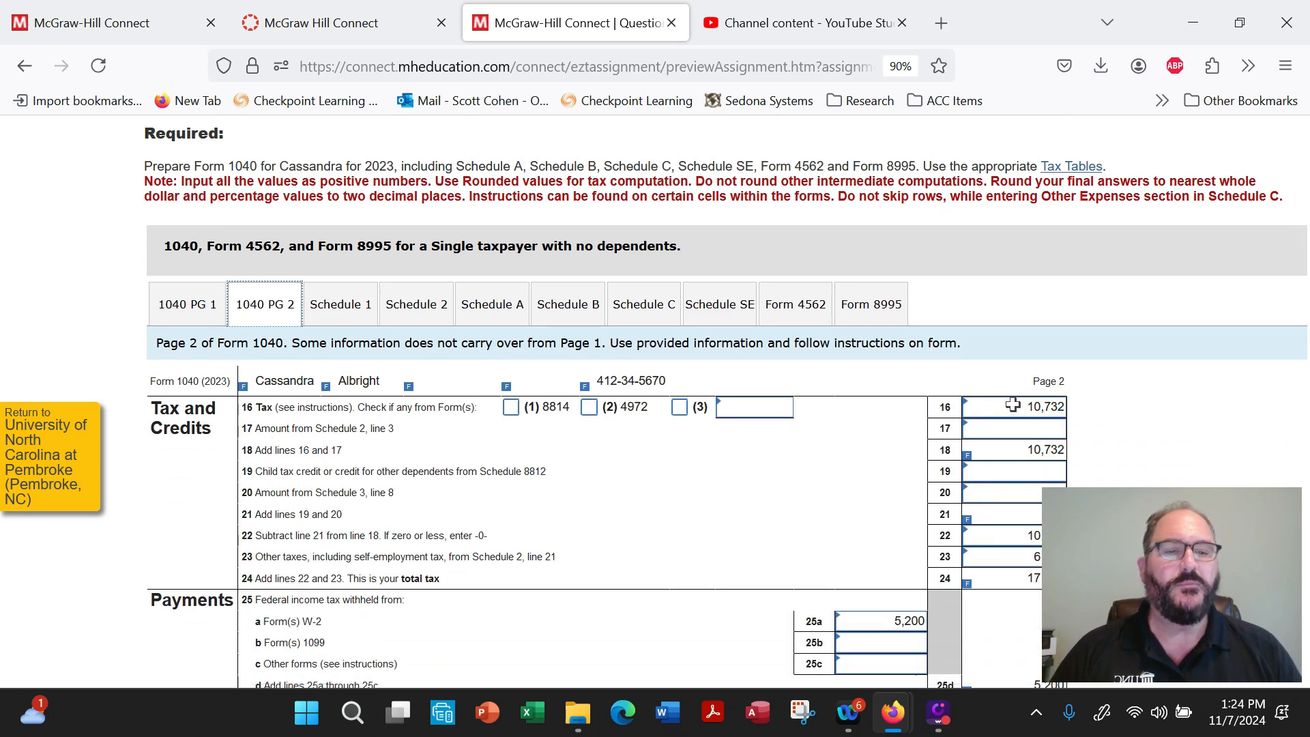
pyautogui.moveTo(1007, 408); pyautogui.dragTo(1075, 418)
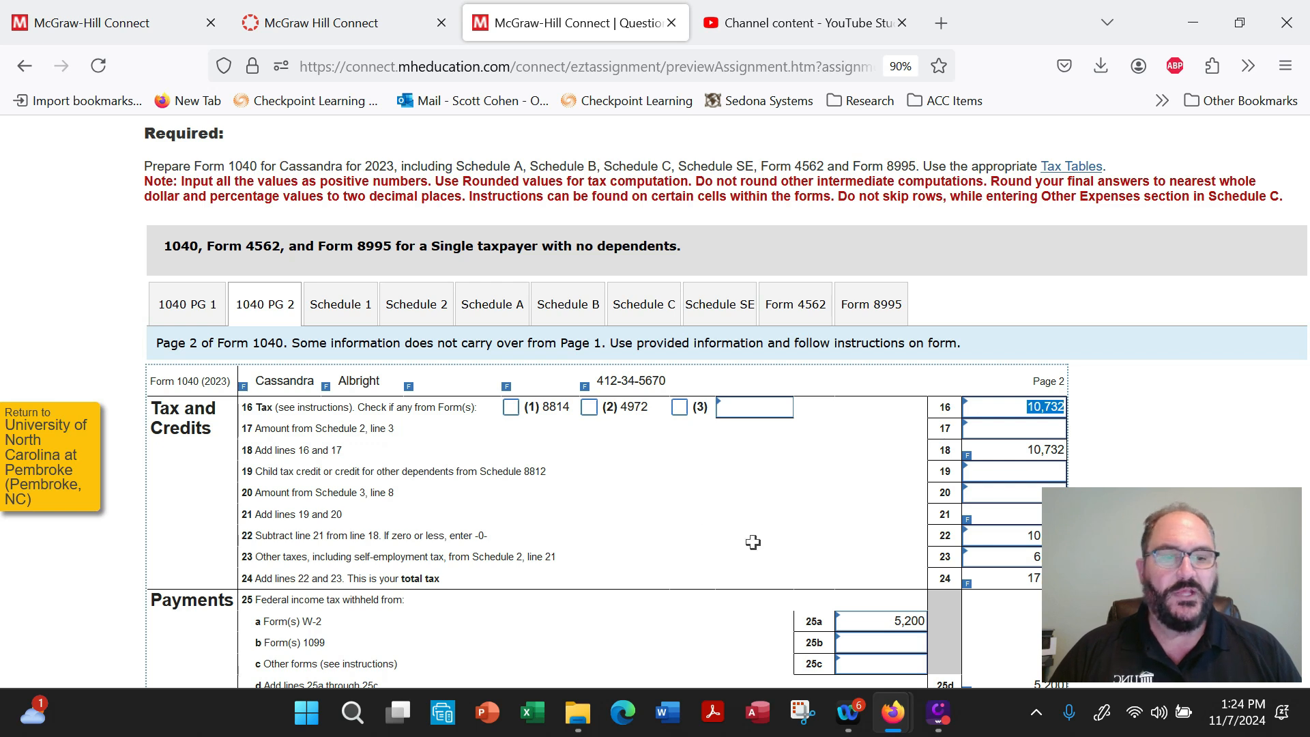
pyautogui.moveTo(1011, 556); pyautogui.dragTo(1075, 558)
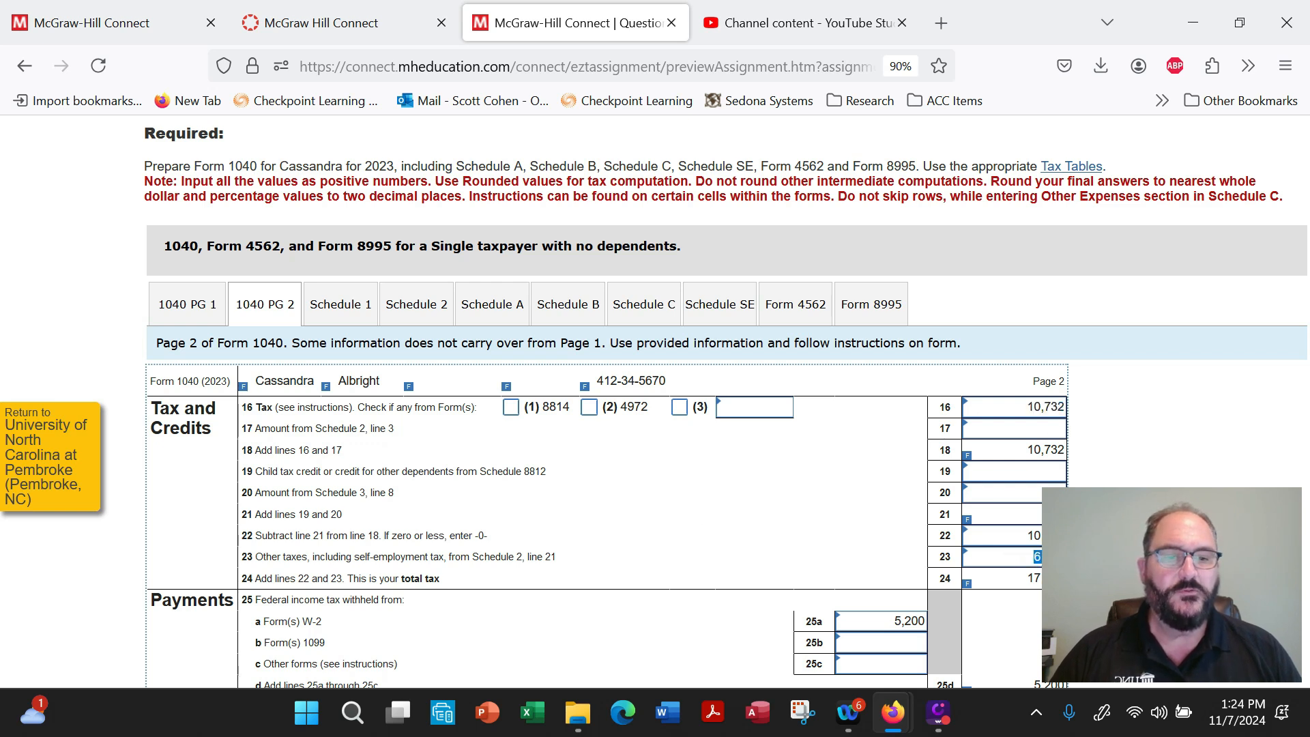
pyautogui.scroll(-2, 1037, 505)
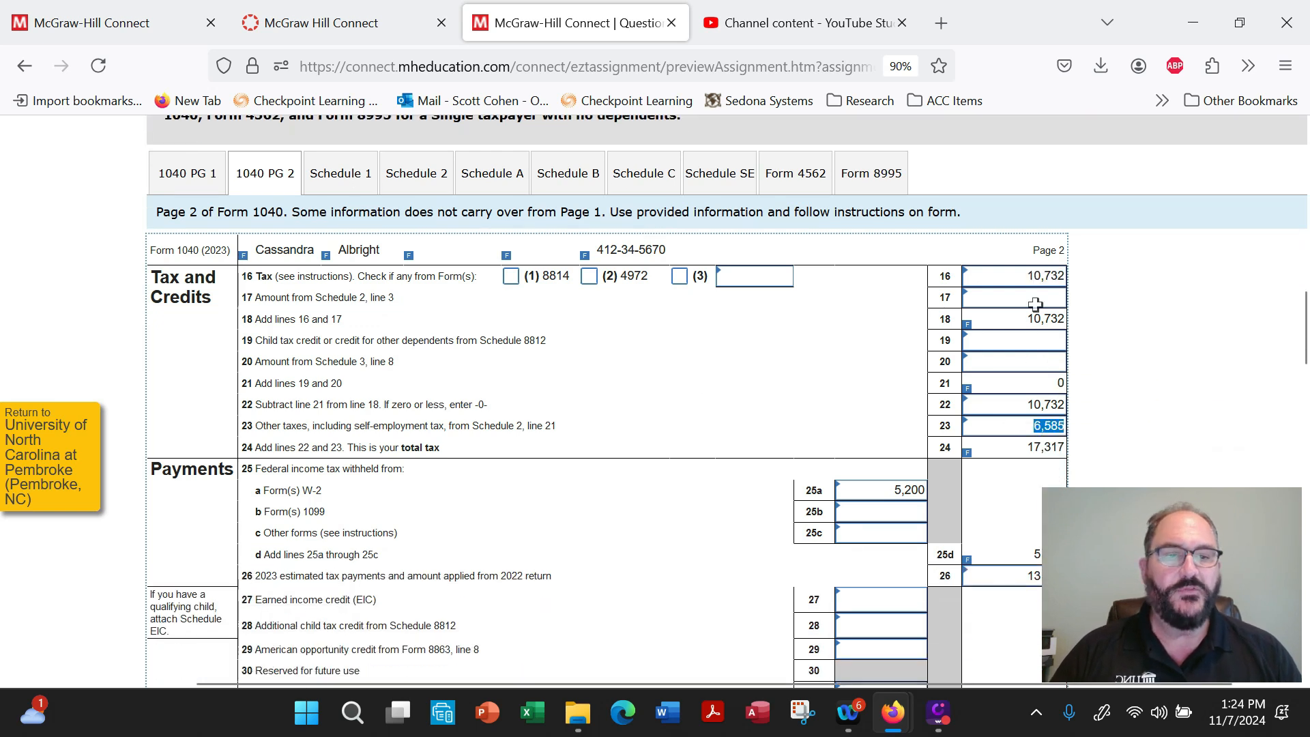
pyautogui.moveTo(1027, 448); pyautogui.dragTo(1168, 461)
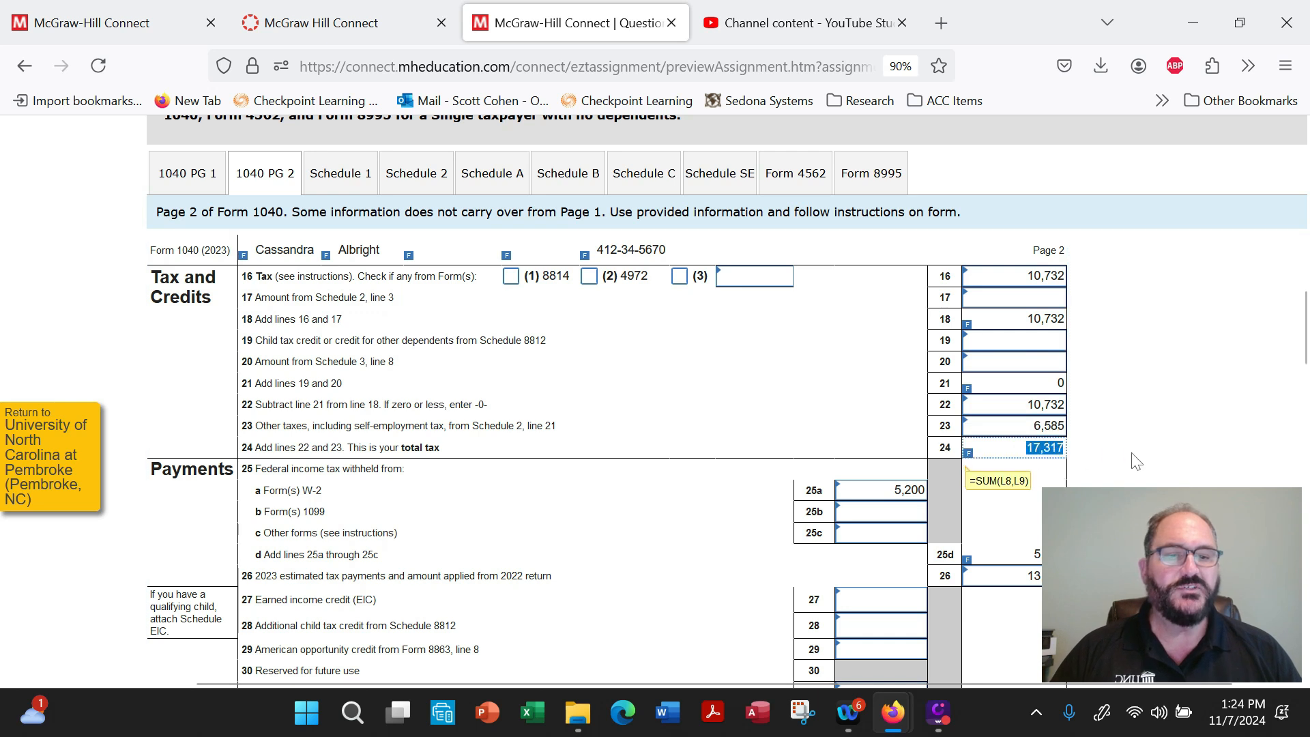
# Compare the W-2 withholding on line 25a and estimated tax payments on line 26 with the total tax on line 24.
pyautogui.scroll(-3, 1169, 441)
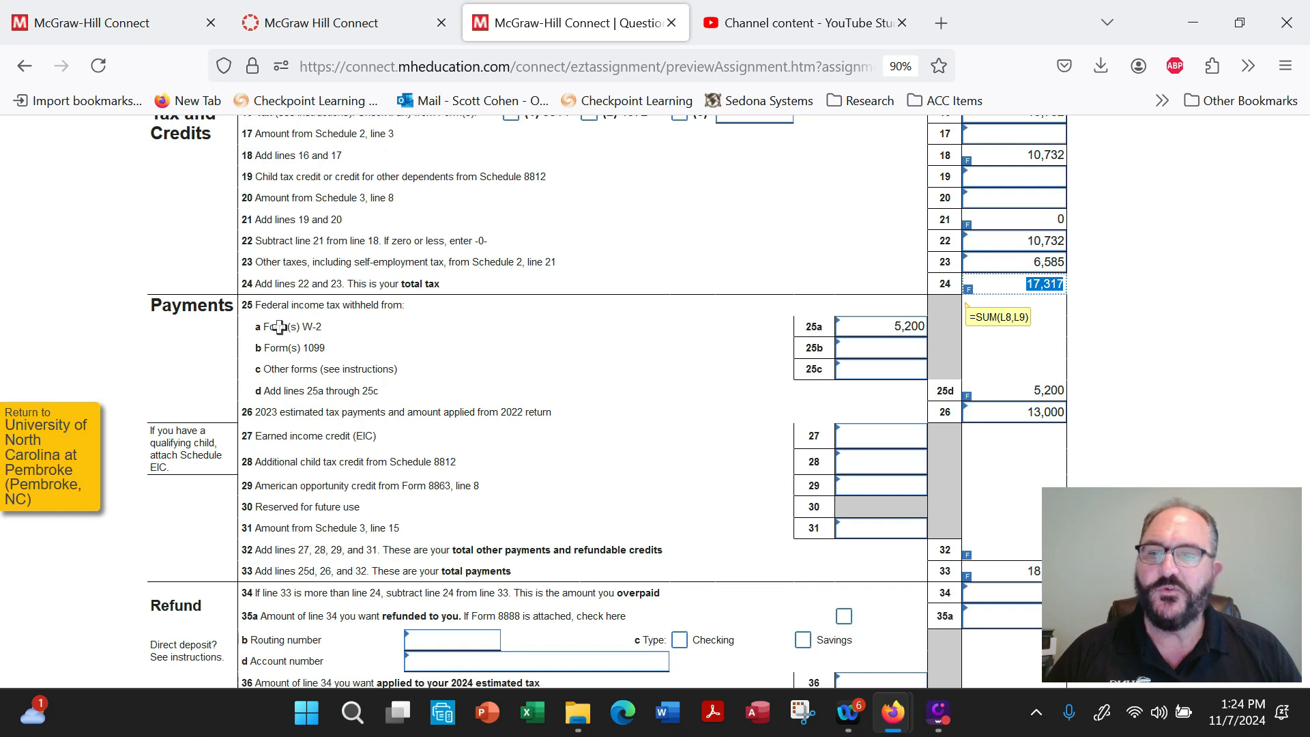
pyautogui.moveTo(280, 327); pyautogui.dragTo(926, 327)
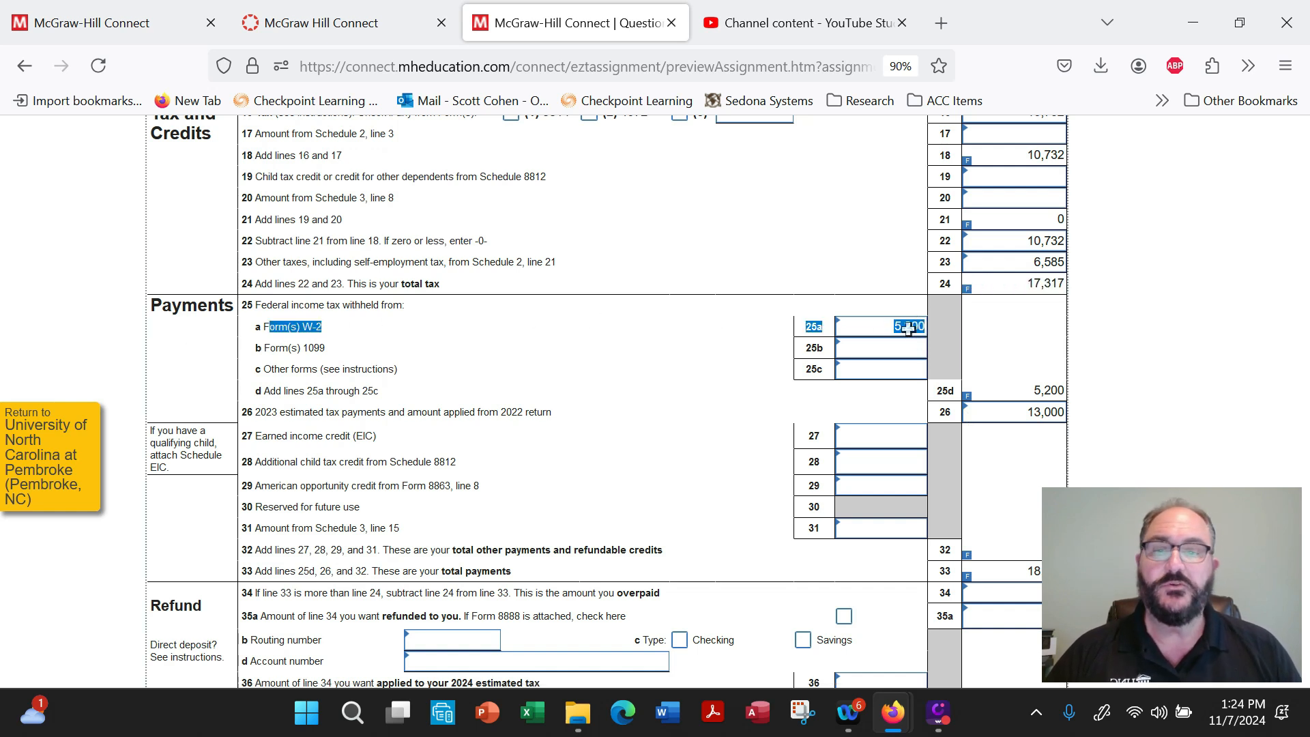
pyautogui.click(1023, 415)
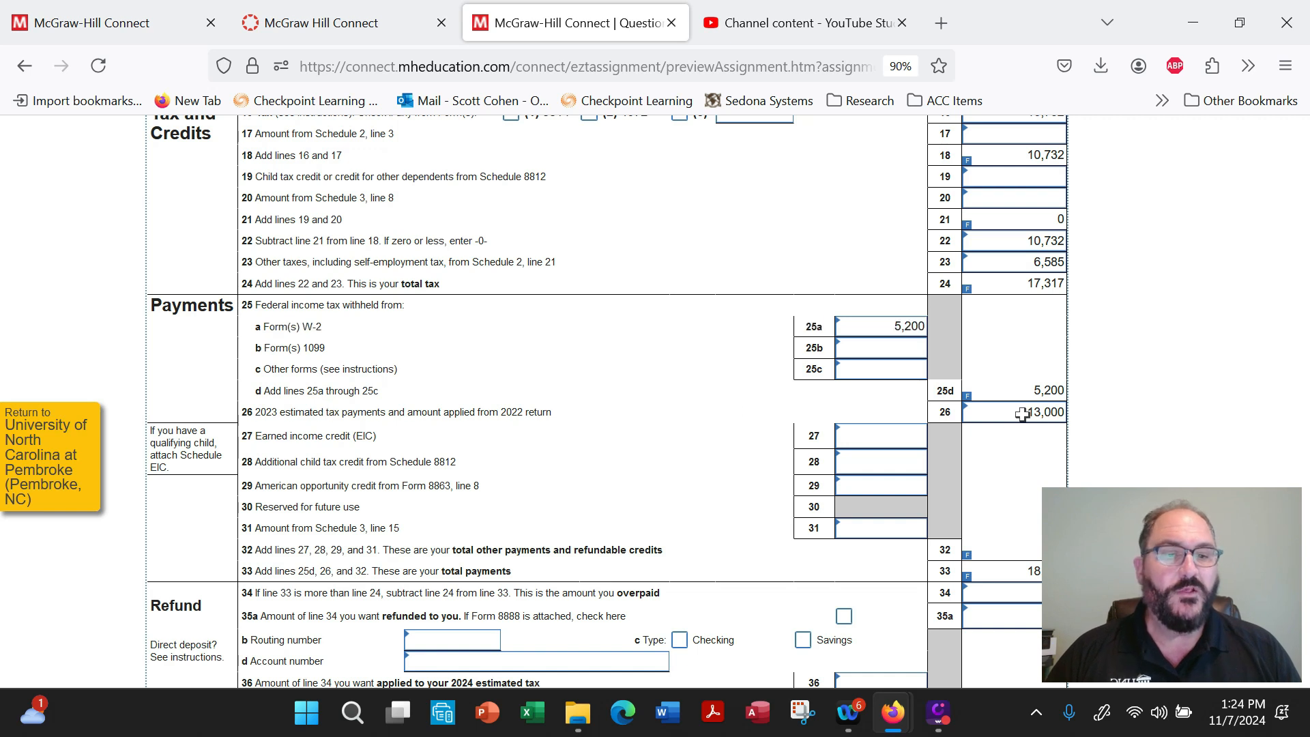
pyautogui.moveTo(1023, 415); pyautogui.dragTo(1073, 421)
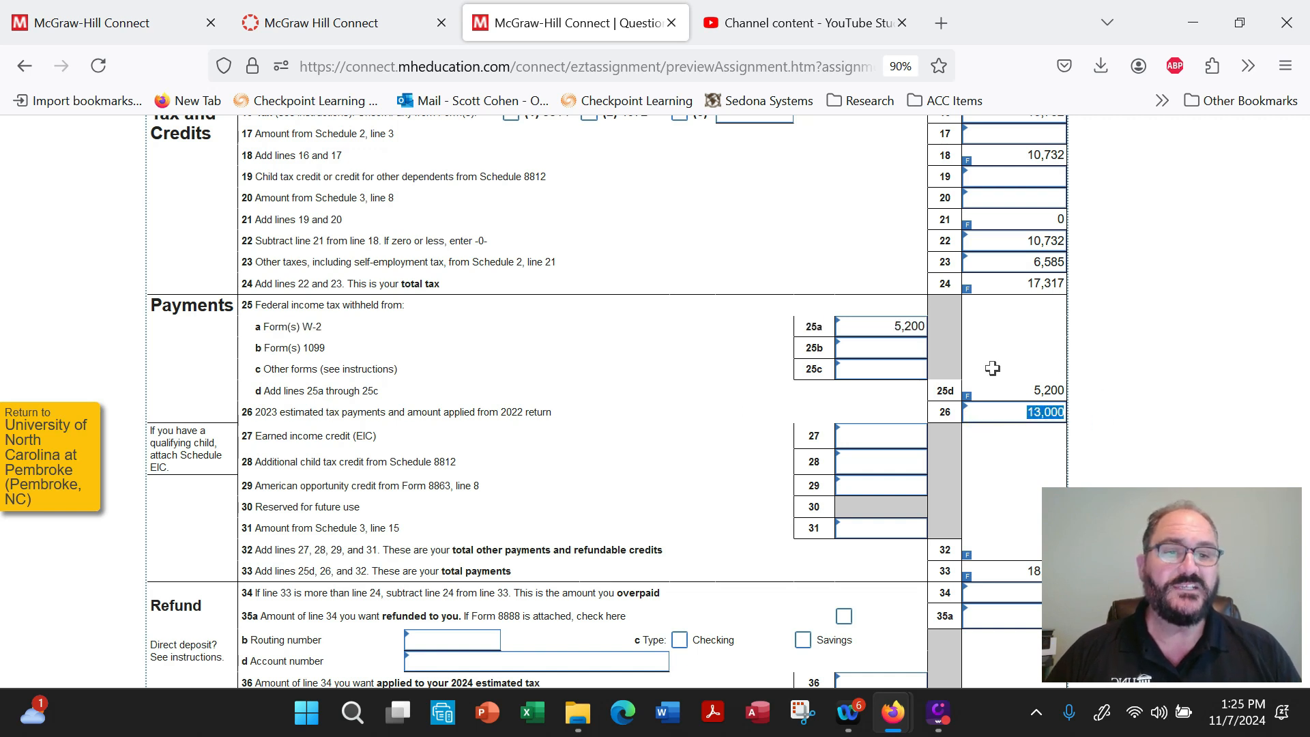
pyautogui.moveTo(1042, 293)
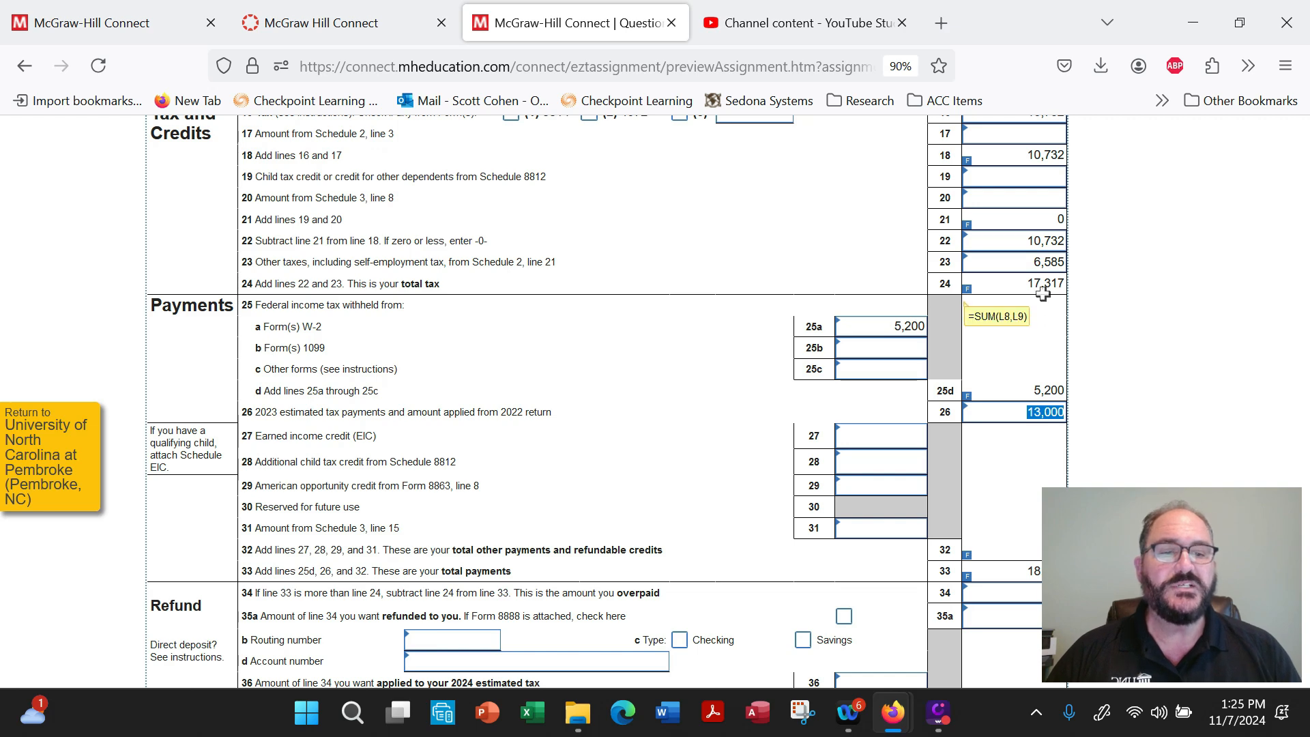
# Check the overpaid amount on line 34 in the Refund section, and return to the Tax and Credits section.
pyautogui.scroll(-3, 1013, 409)
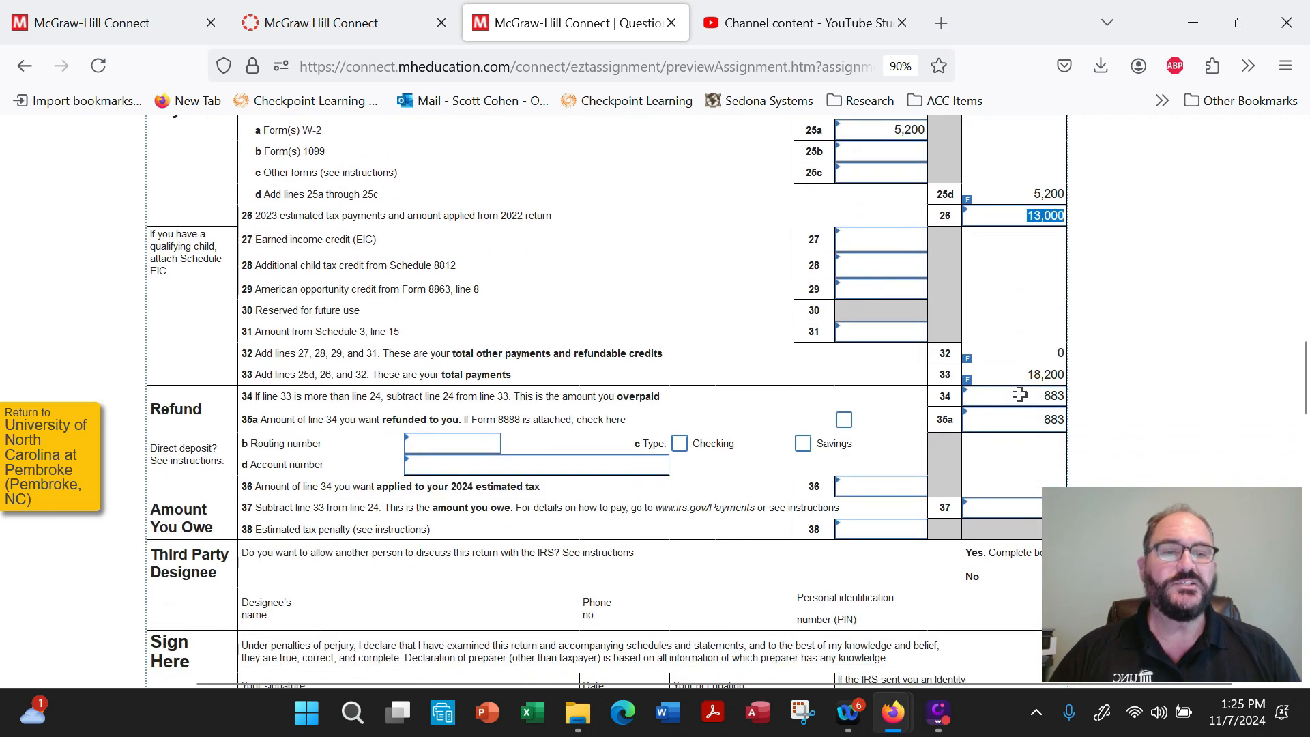
pyautogui.moveTo(1020, 394); pyautogui.dragTo(1068, 394)
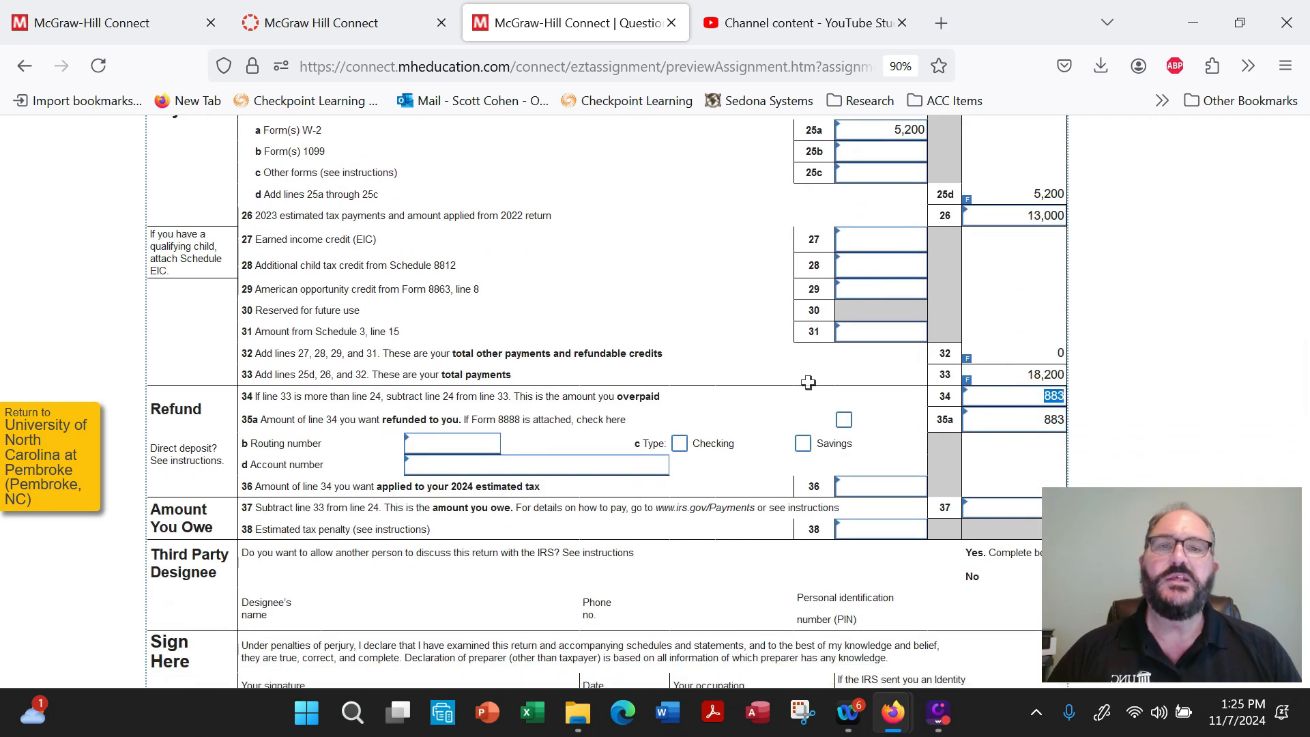
pyautogui.scroll(2, 764, 413)
pyautogui.scroll(3, 767, 413)
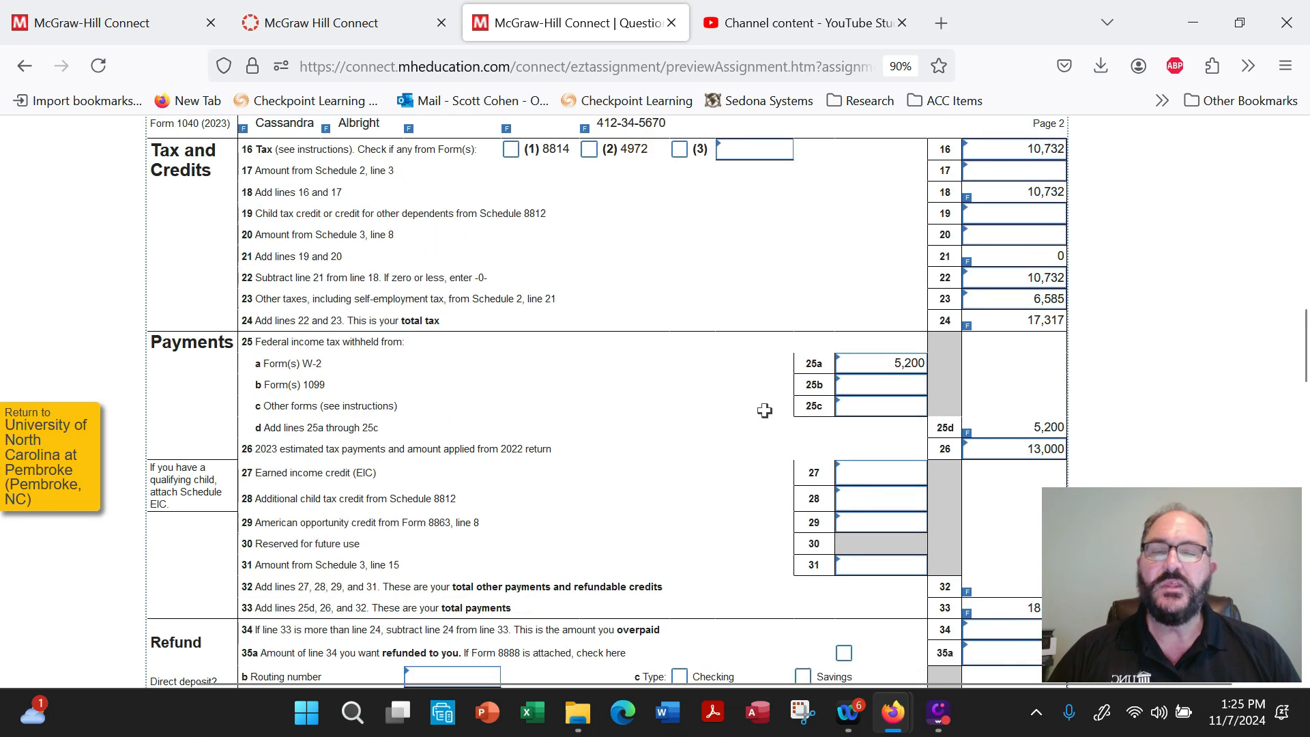